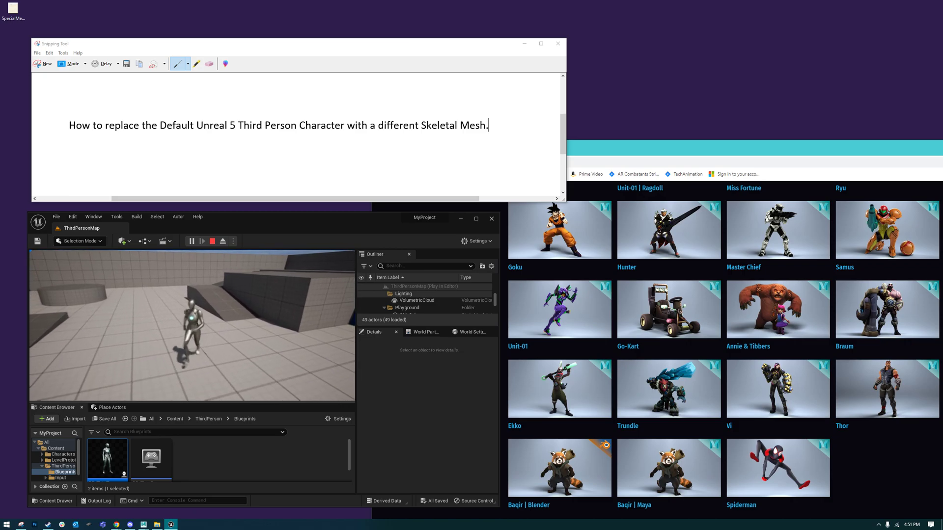
Step: Walk the default mannequin around the running level, and bring up the Agora GameReady character page in the browser
key(s)
key(w)
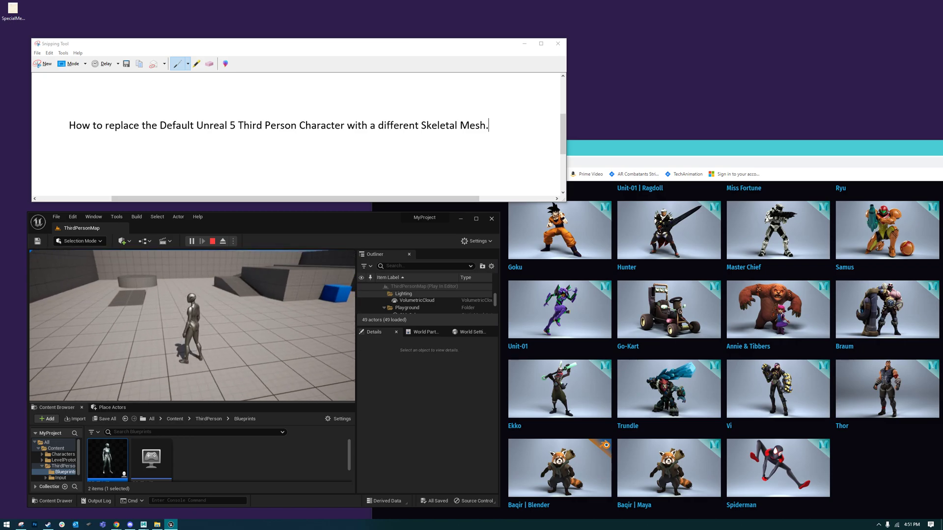
click(880, 481)
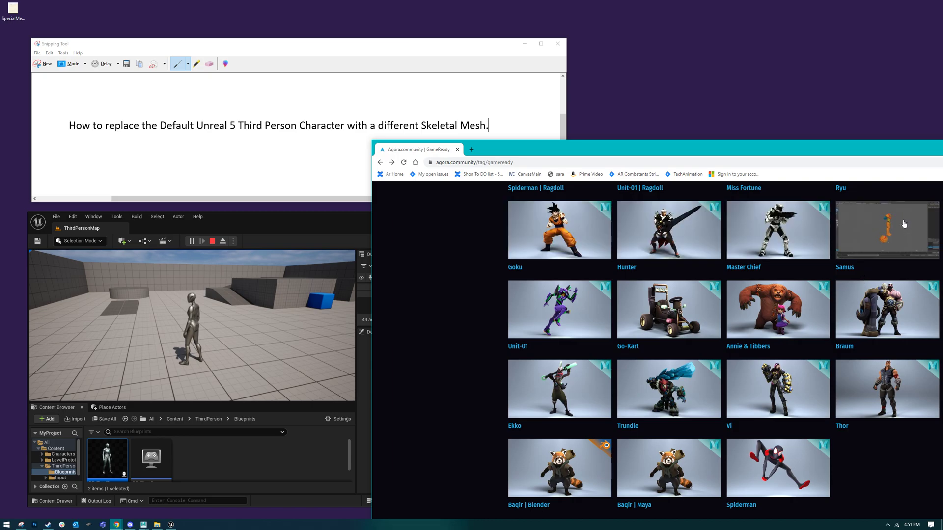
Step: Switch to a maximized Unreal Editor and create a folder named Samus inside the ThirdPerson content folder
click(318, 226)
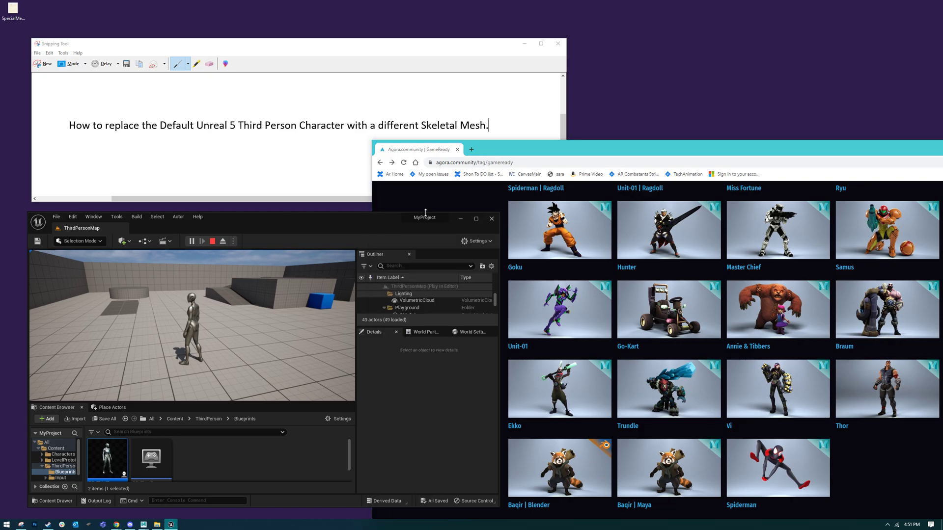
click(476, 219)
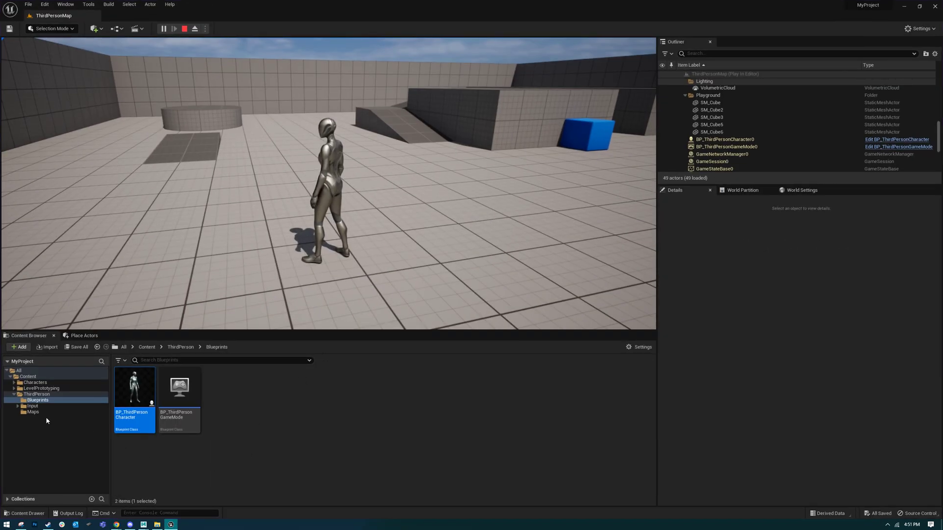
click(36, 394)
right_click(36, 427)
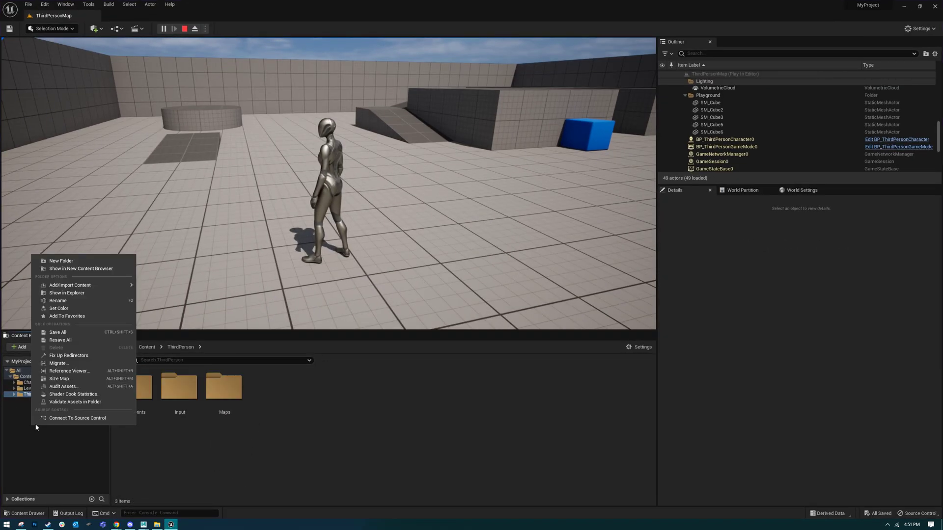
click(60, 261)
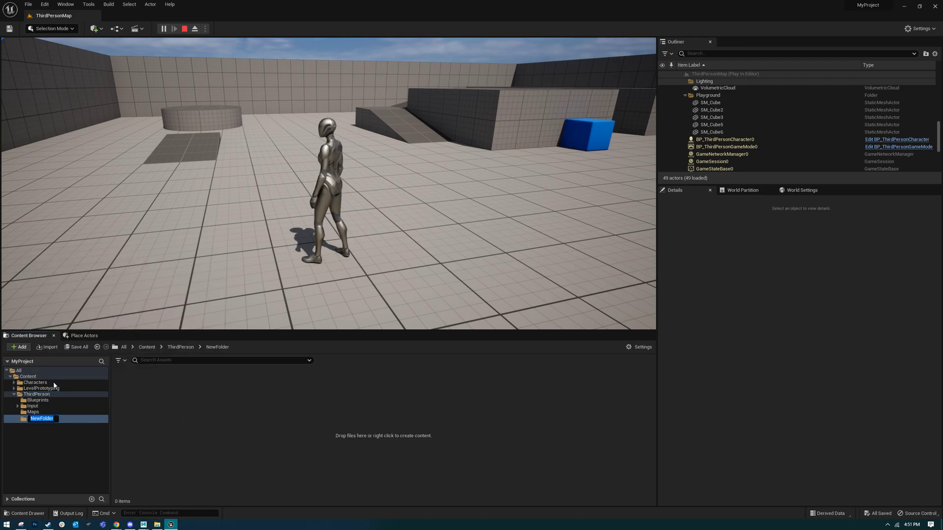
text(Samu)
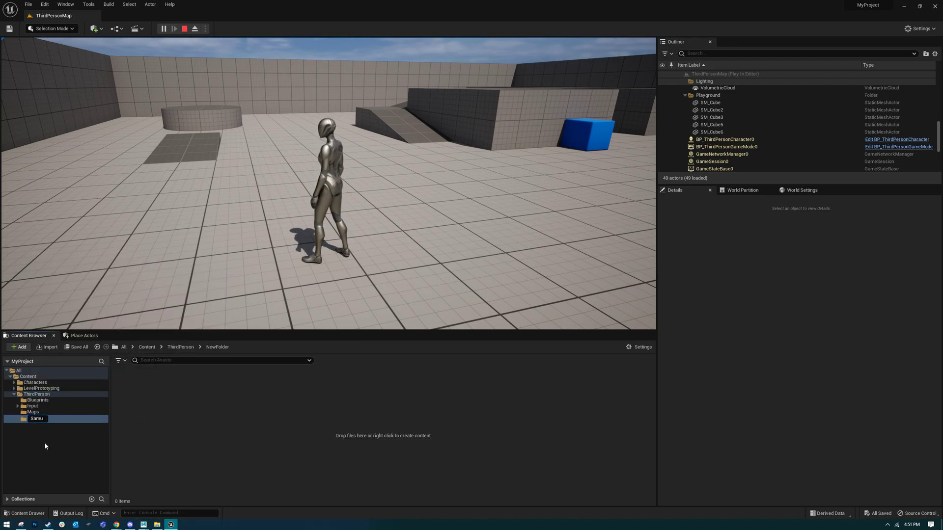
text(s)
key(Return)
Step: Import SamusRig.fbx from the Rigs/Samus/FBX folder into the Samus folder as a skeletal mesh without animations
click(38, 347)
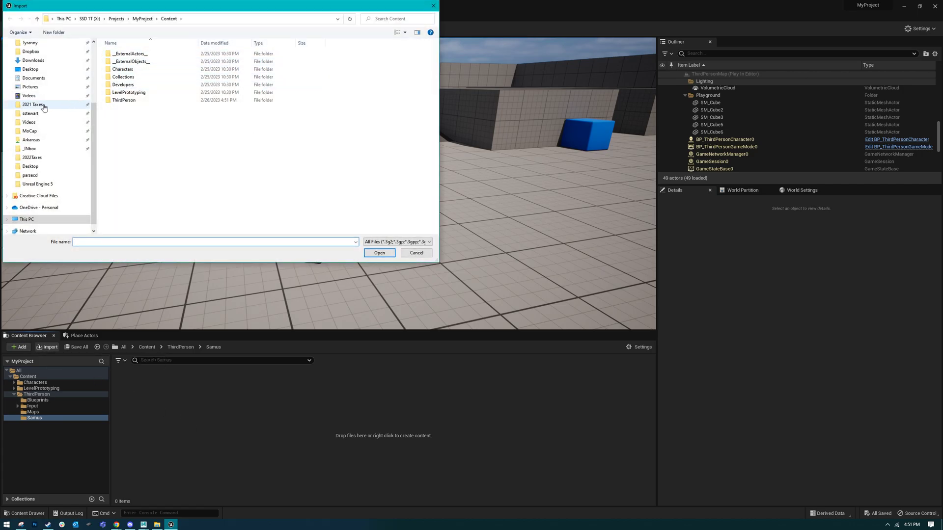
scroll(49, 96, up, 4)
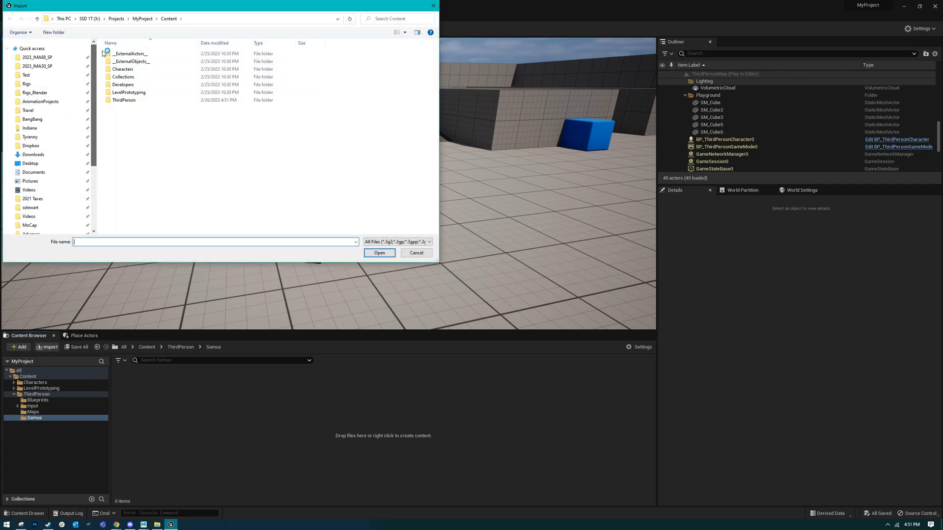
click(55, 85)
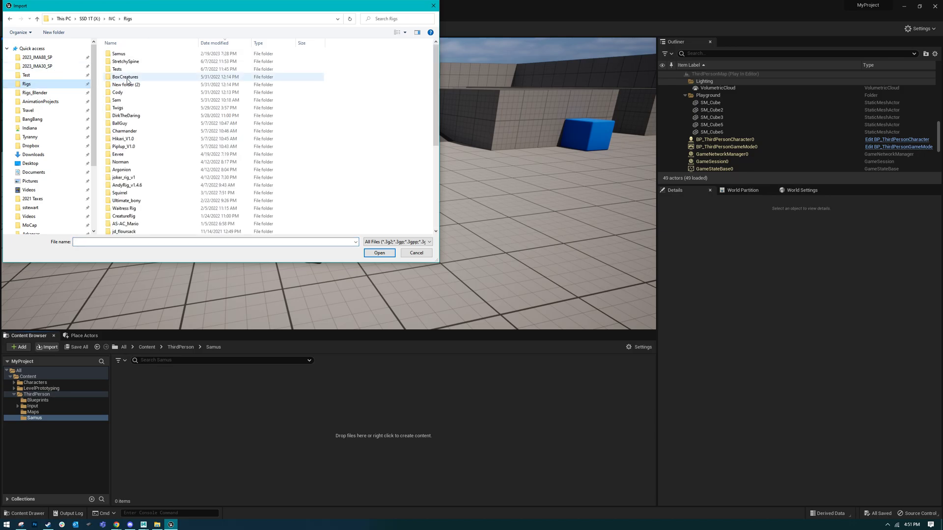
double_click(130, 57)
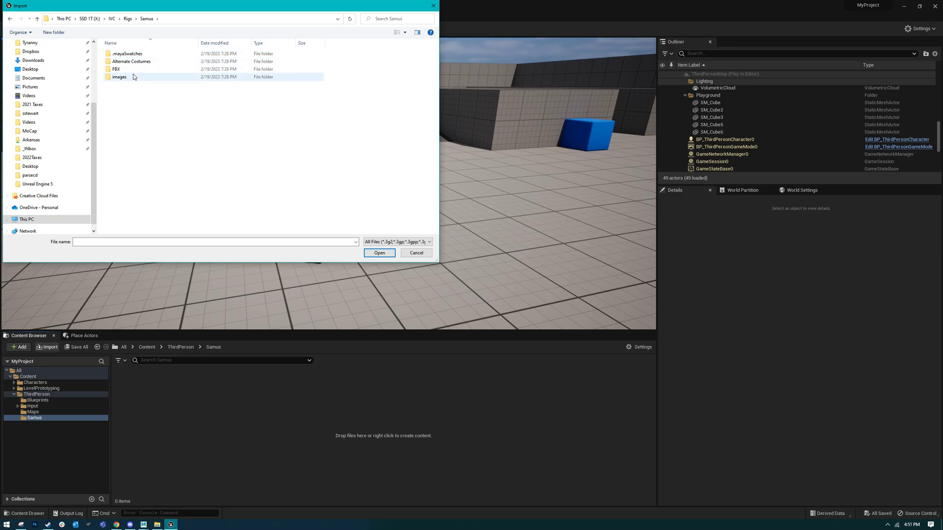
double_click(133, 70)
double_click(133, 55)
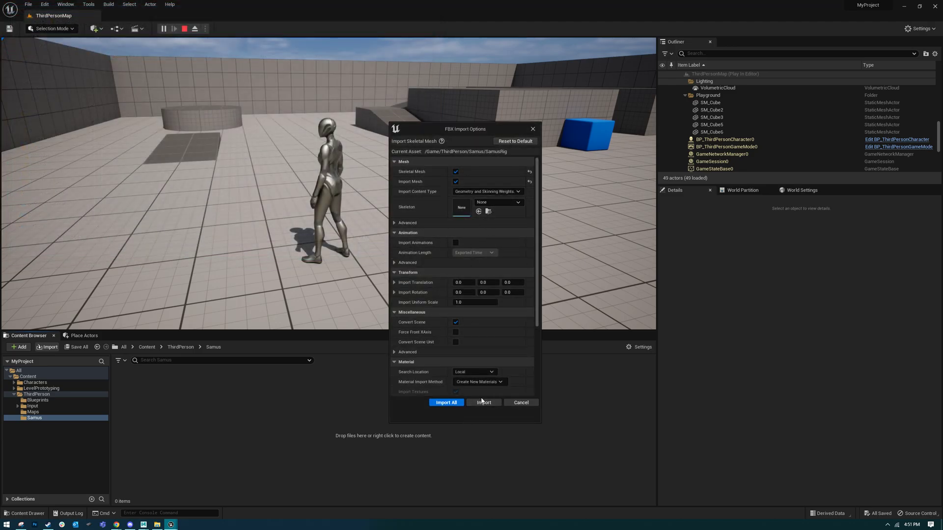
click(483, 403)
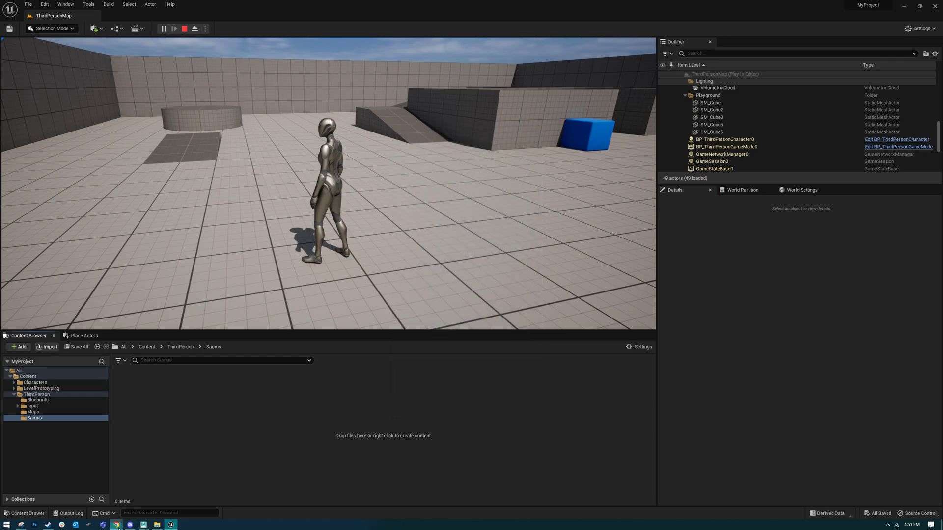
Step: Switch to the browser and look through the rigs listed at agora.community/tag/gameready
mouse_move(117, 524)
click(157, 491)
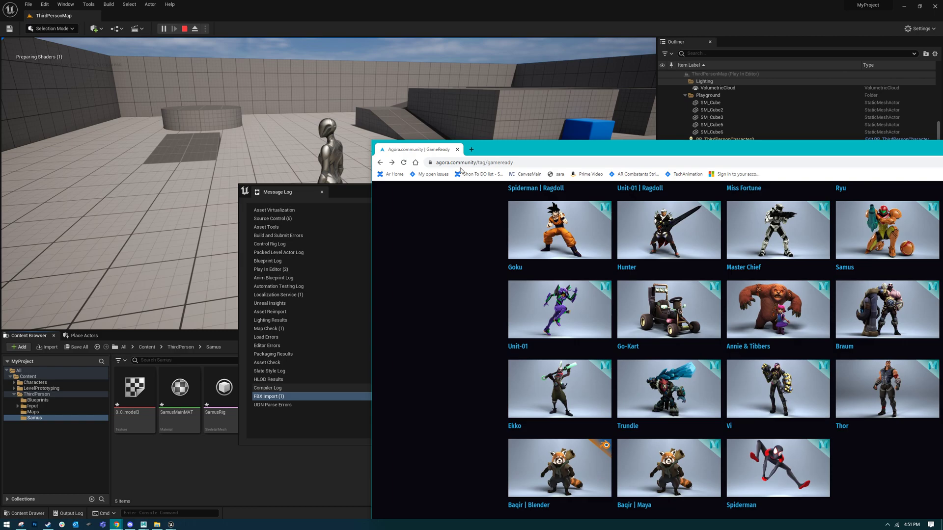
click(533, 162)
click(512, 159)
key(Return)
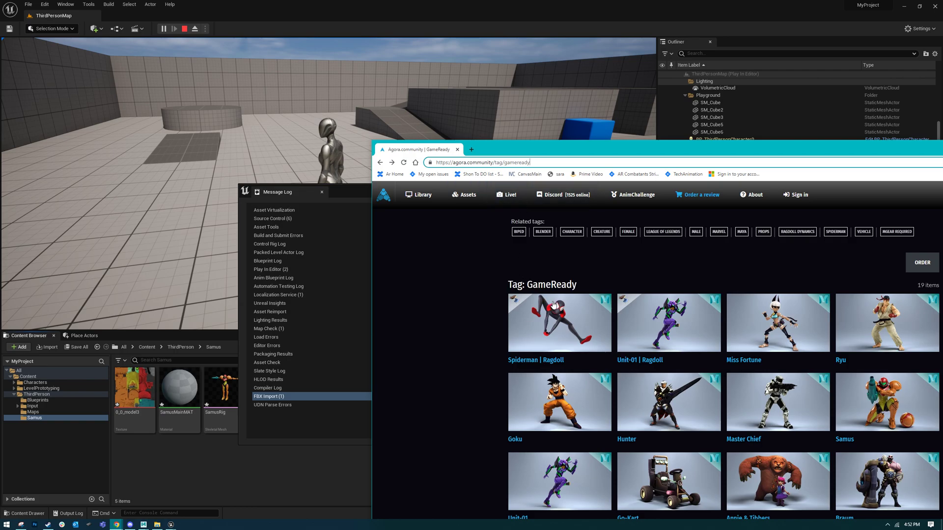
scroll(553, 305, down, 3)
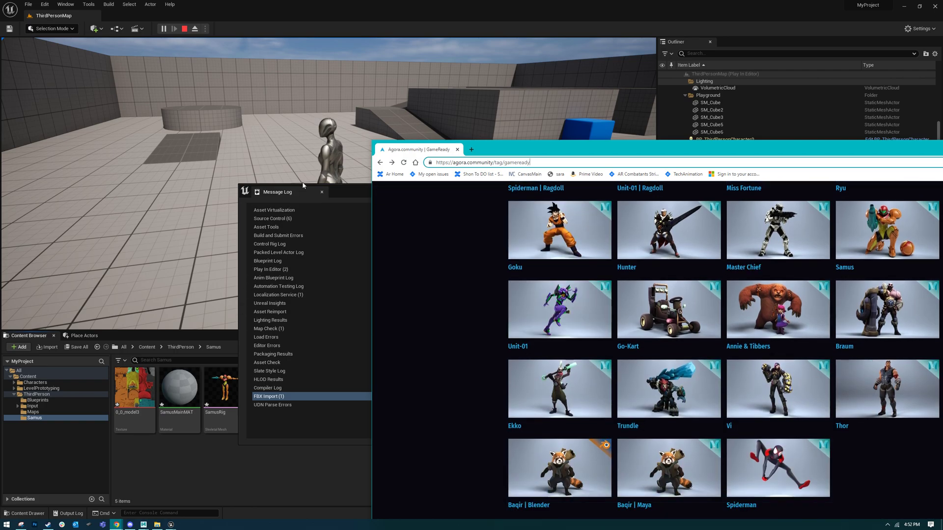
Step: Return to Unreal Editor, clear the FBX Import messages and close the Message Log
click(340, 192)
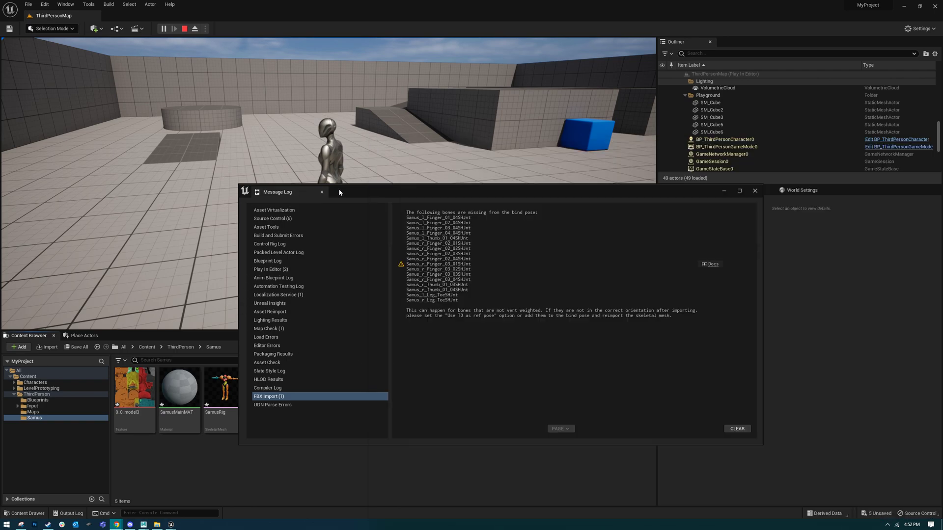
click(737, 429)
click(755, 192)
Step: Select all the imported assets in the Samus folder and save them
click(317, 418)
ctrl+click(280, 386)
ctrl+click(225, 388)
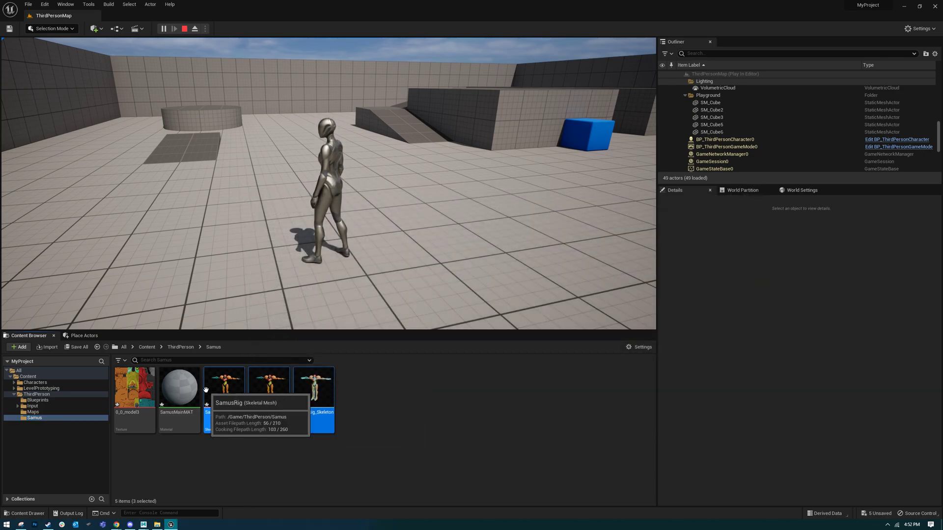
ctrl+click(180, 388)
ctrl+click(152, 392)
click(342, 481)
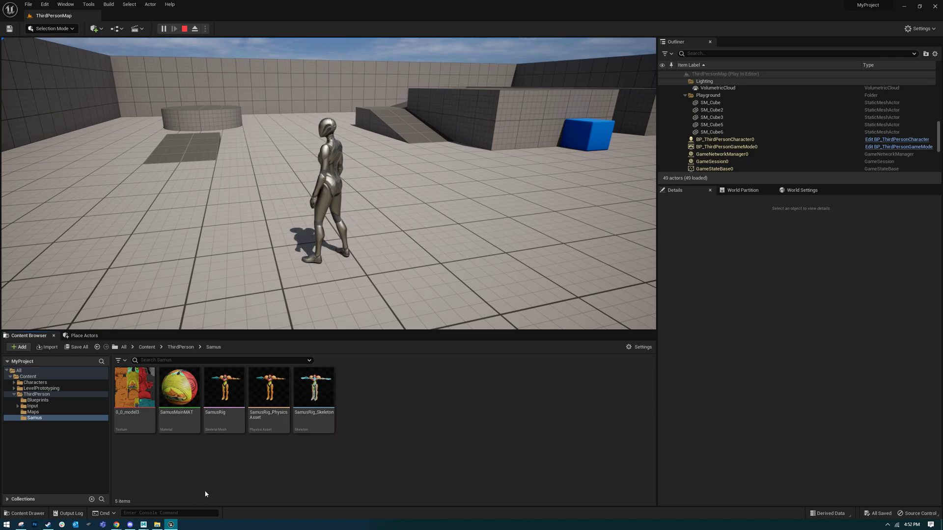
Step: Go through the imported Samus texture, material, skeletal mesh, physics asset and skeleton one by one
click(135, 388)
click(180, 388)
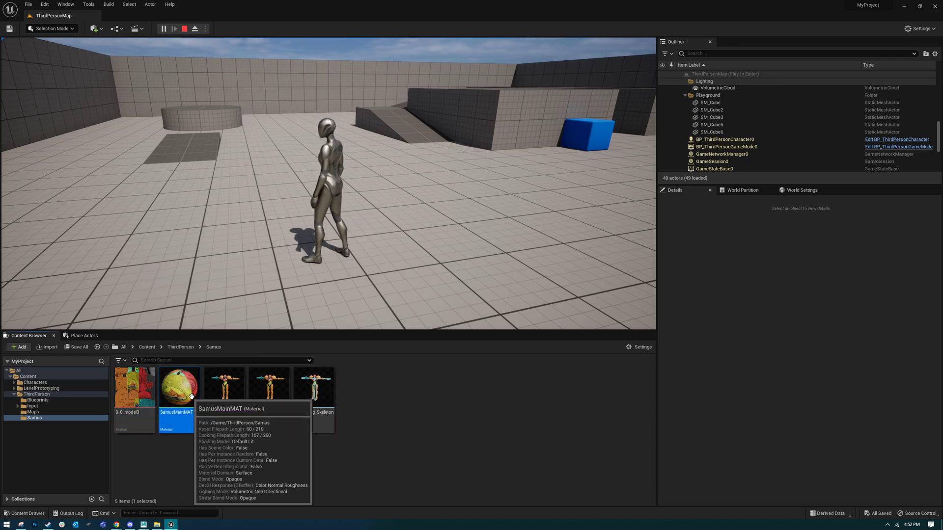
click(222, 386)
click(268, 410)
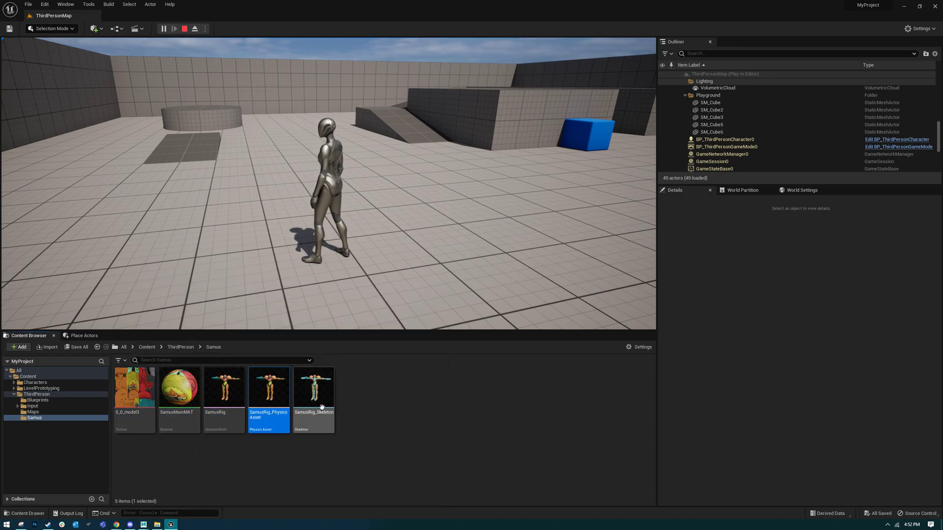
click(317, 418)
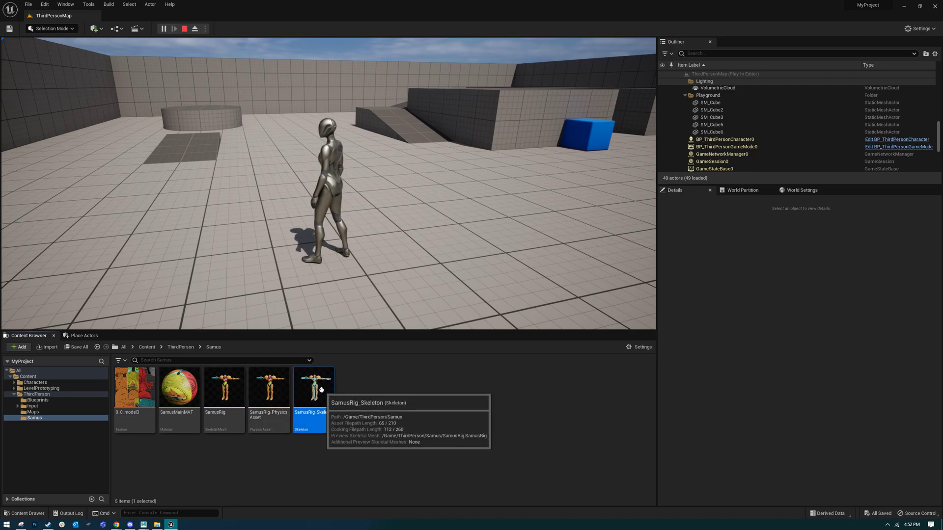
Step: Open the SamusRig skeletal mesh, switch to its skeleton and select the Samus_Neck_01SHJnt bone
click(233, 397)
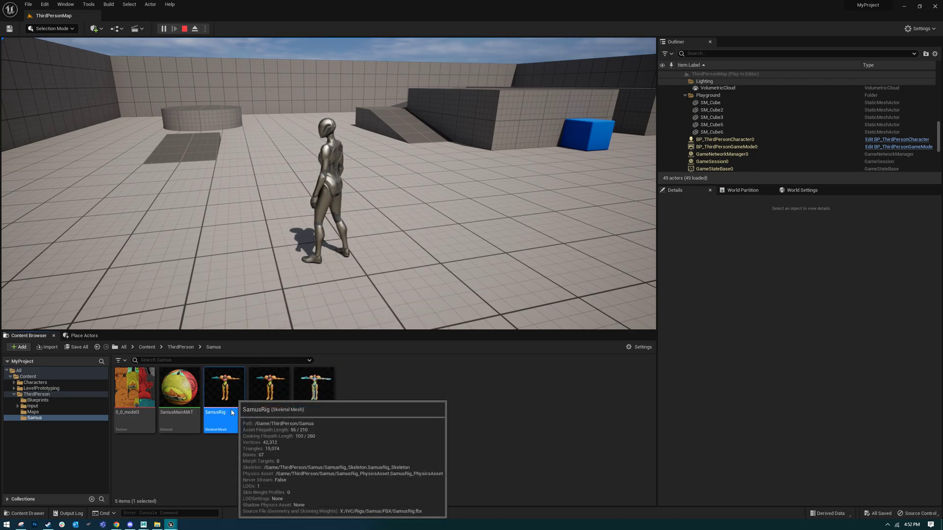
double_click(225, 411)
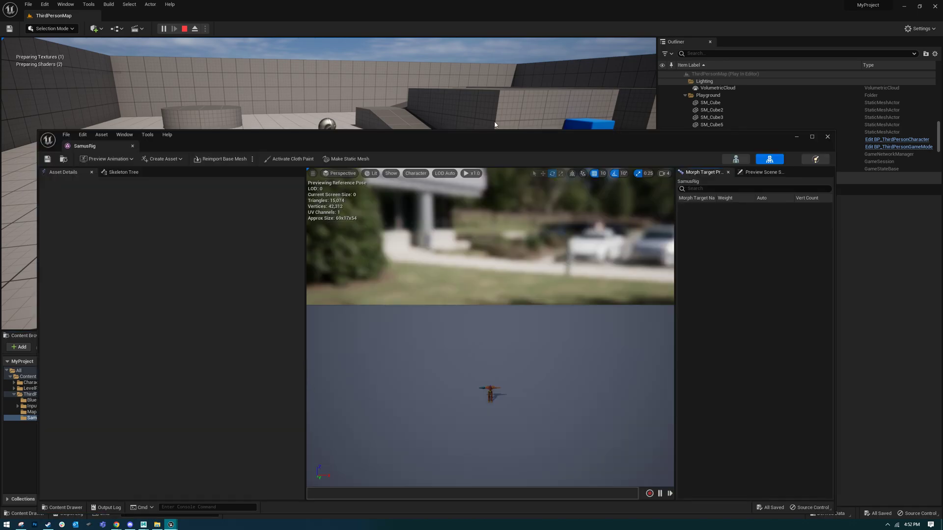
drag(468, 138, 500, 98)
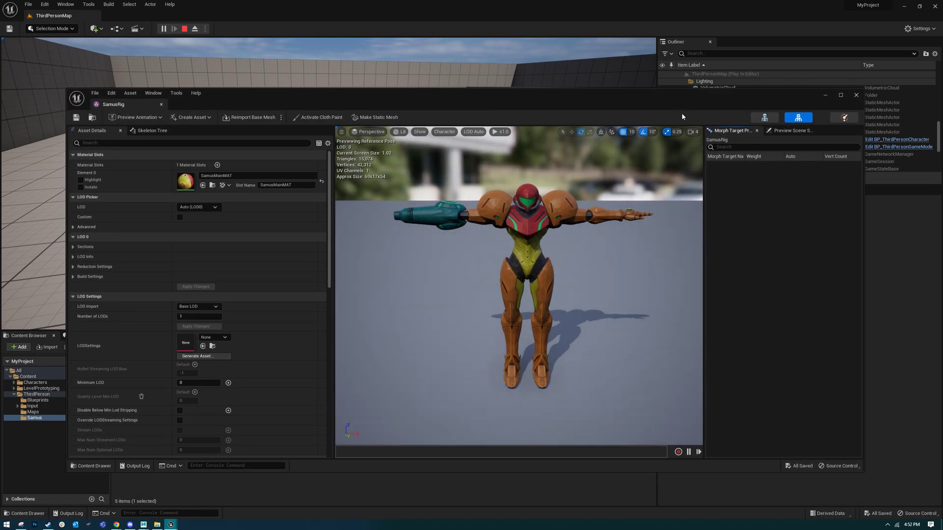
click(766, 118)
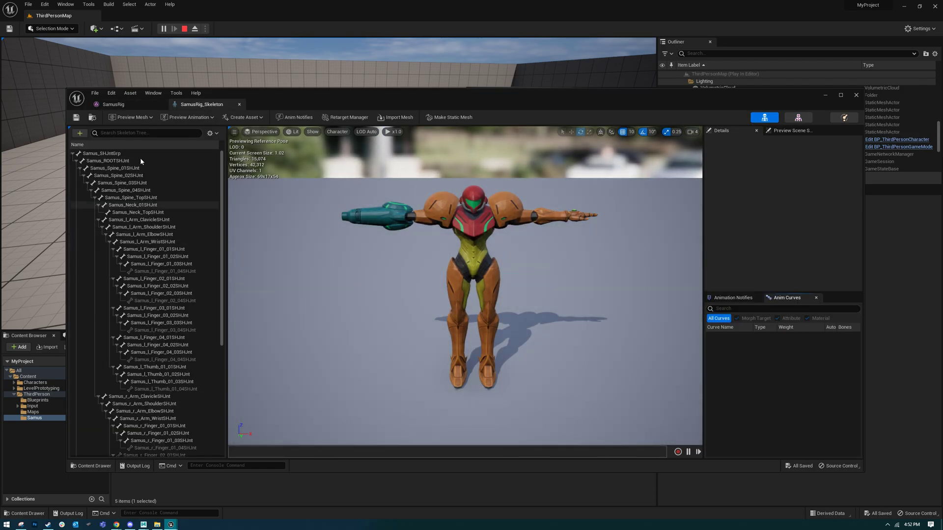
click(132, 205)
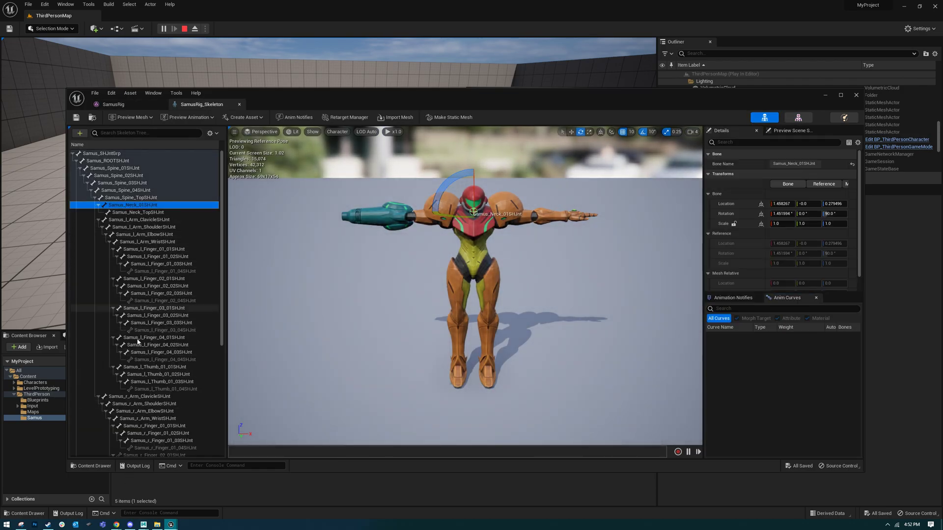
Step: Set the bone drawing to show all hierarchy joints on the Samus preview
click(312, 132)
click(337, 132)
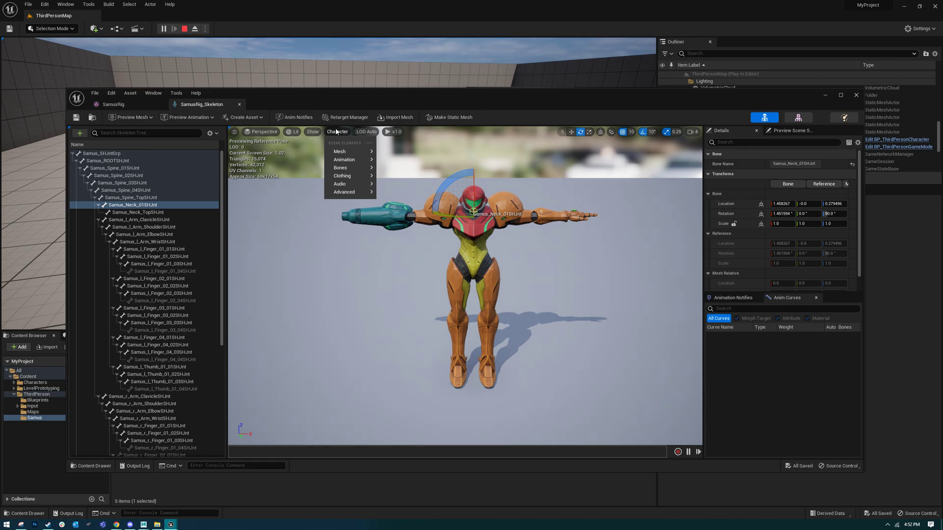
mouse_move(343, 168)
click(407, 223)
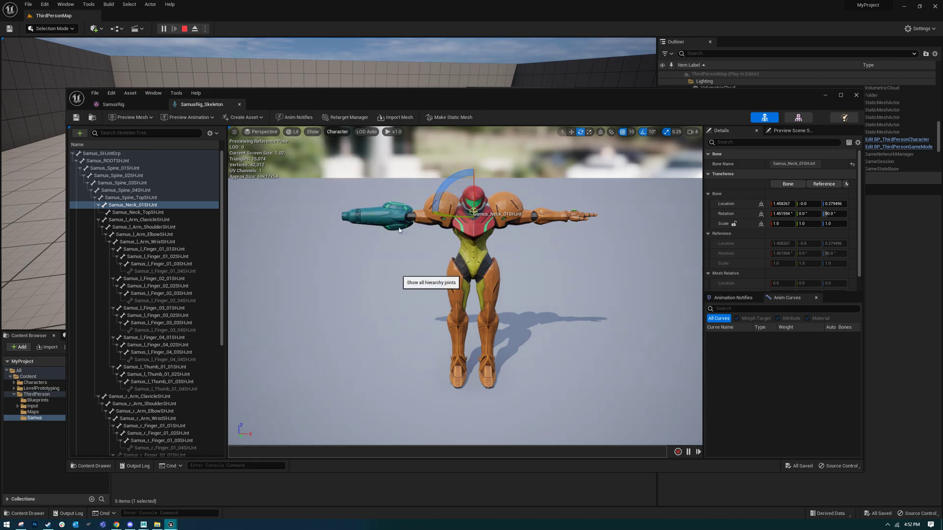
mouse_move(400, 226)
mouse_down()
mouse_move(401, 206)
mouse_move(413, 288)
mouse_up()
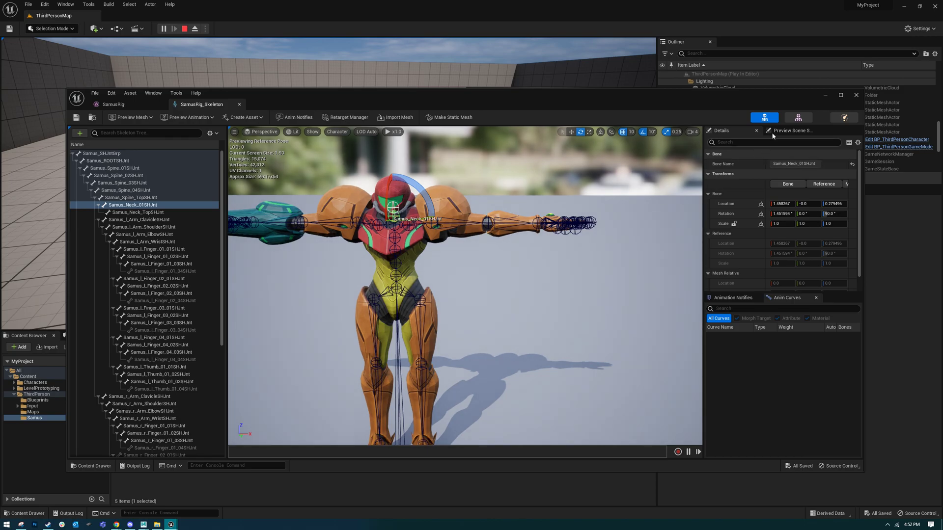
Step: Go back to the SamusRig mesh view and move its window aside to uncover the Samus folder's assets
click(798, 117)
mouse_move(545, 319)
mouse_down()
mouse_move(535, 317)
mouse_move(555, 339)
mouse_move(549, 307)
mouse_up()
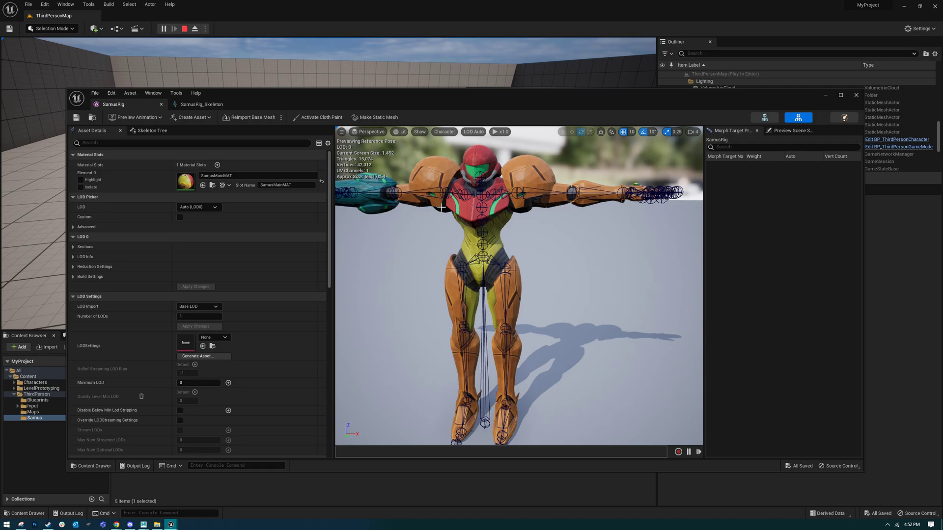
scroll(269, 390, down, 1)
scroll(269, 389, up, 1)
drag(319, 103, 706, 196)
click(374, 476)
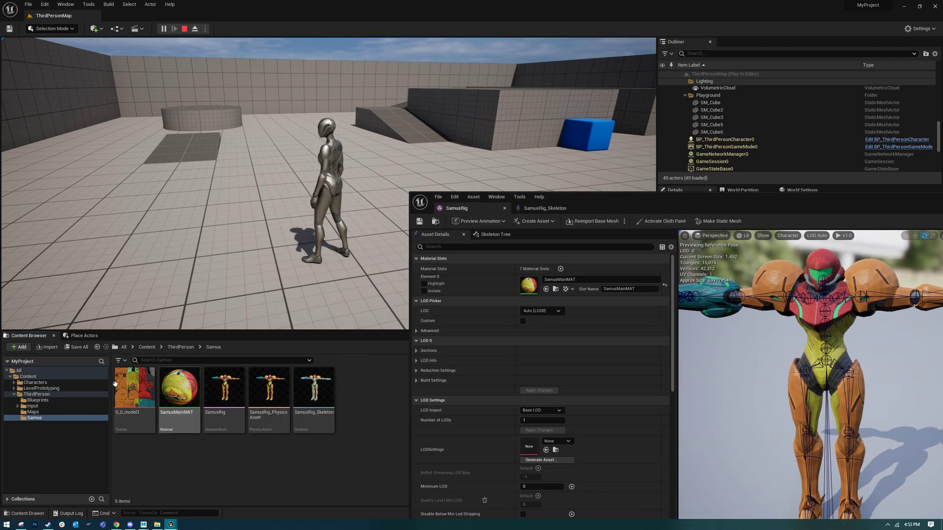
Step: Start an import into the Samus folder and choose Idle.fbx, Run.fbx and tPose.fbx from IVC/ProjectSamus on the X: drive
click(47, 348)
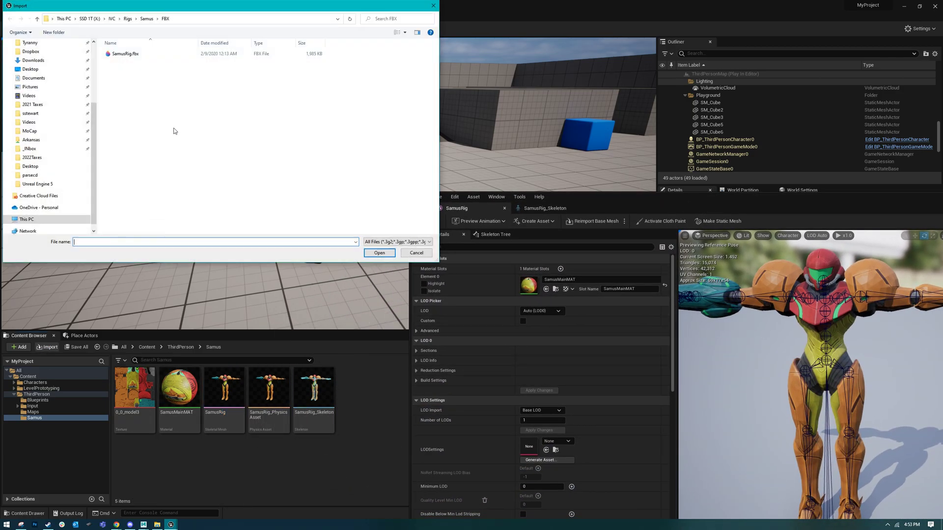
click(241, 41)
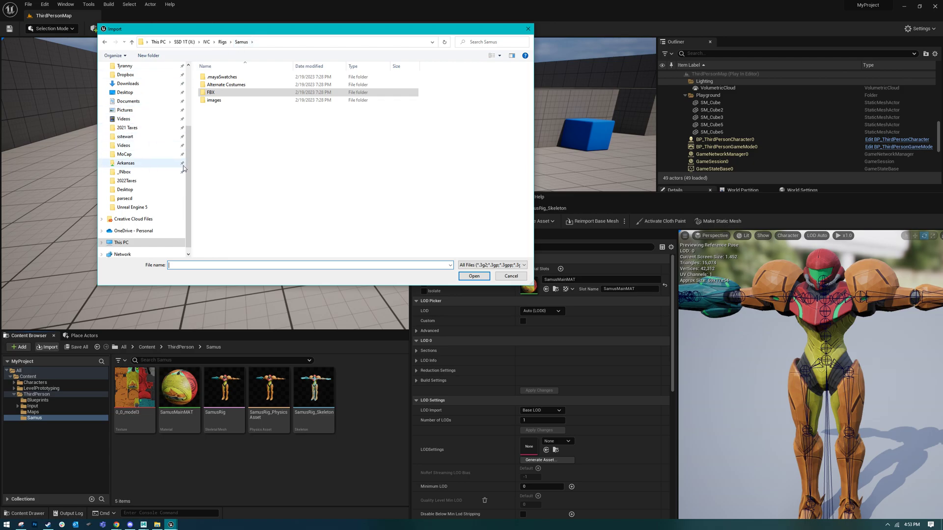
scroll(147, 123, up, 4)
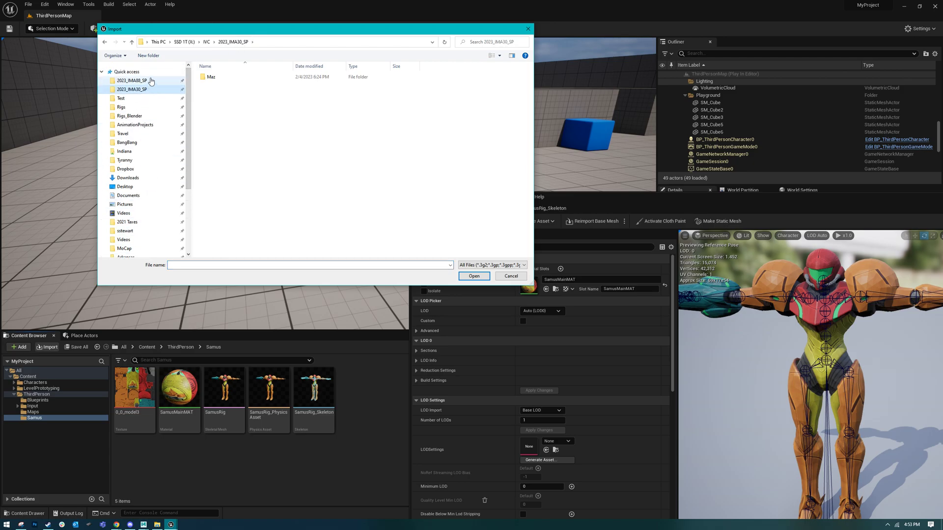
click(149, 80)
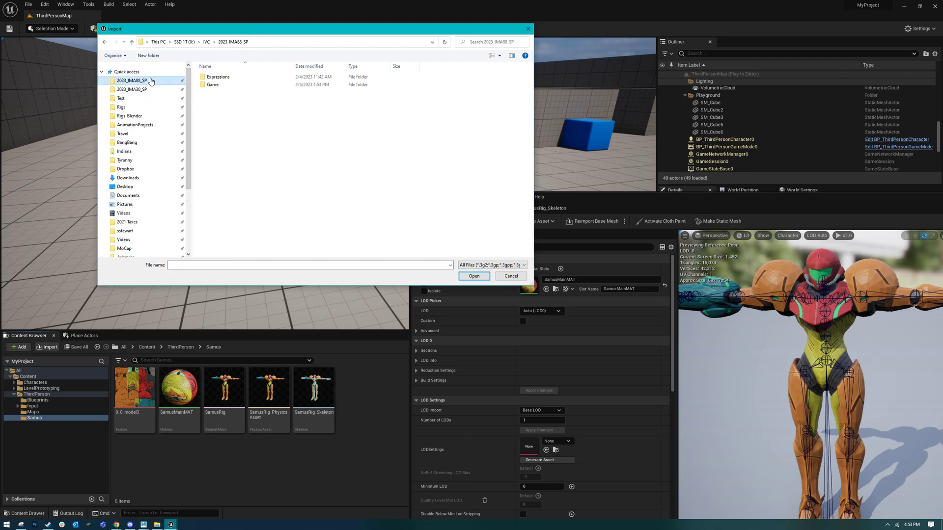
click(147, 99)
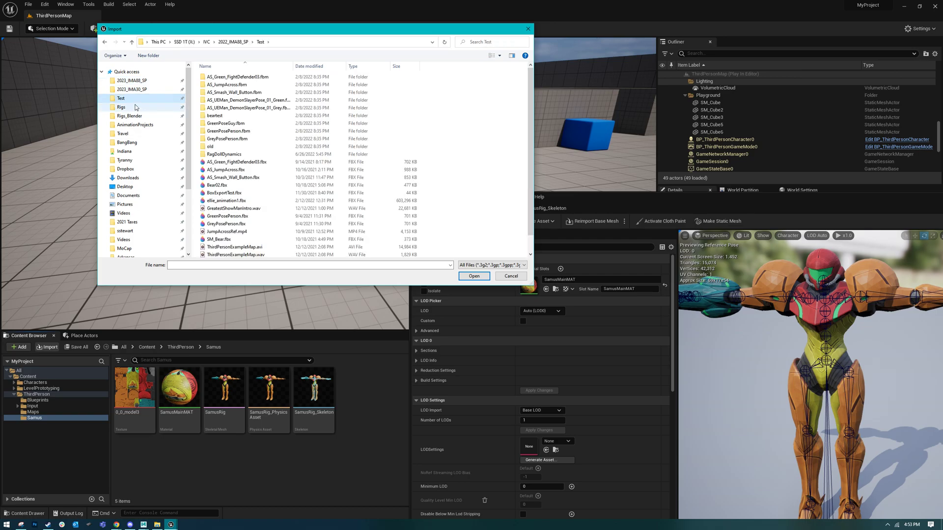
click(184, 41)
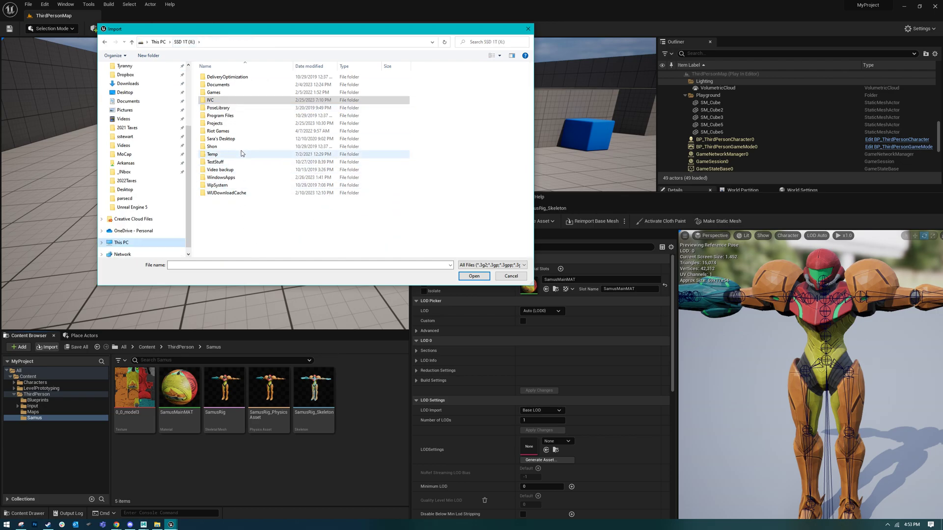
click(234, 98)
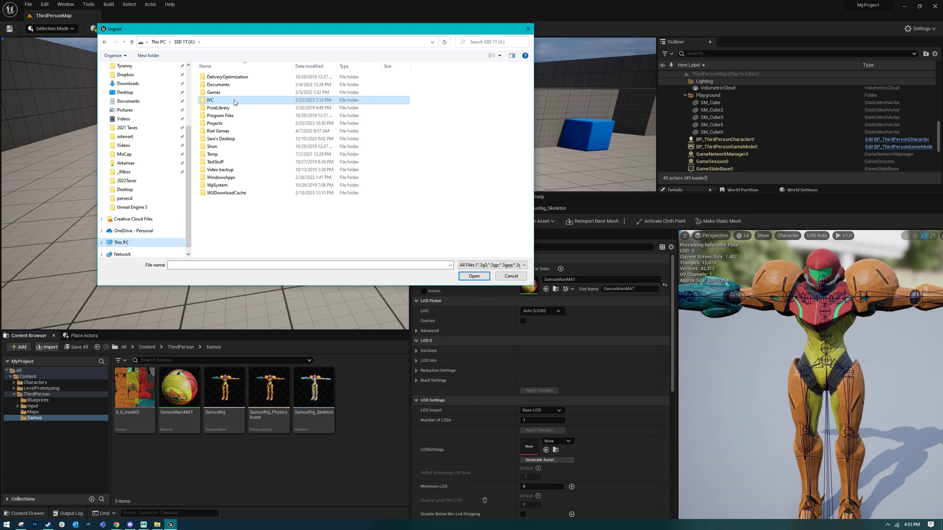
double_click(234, 100)
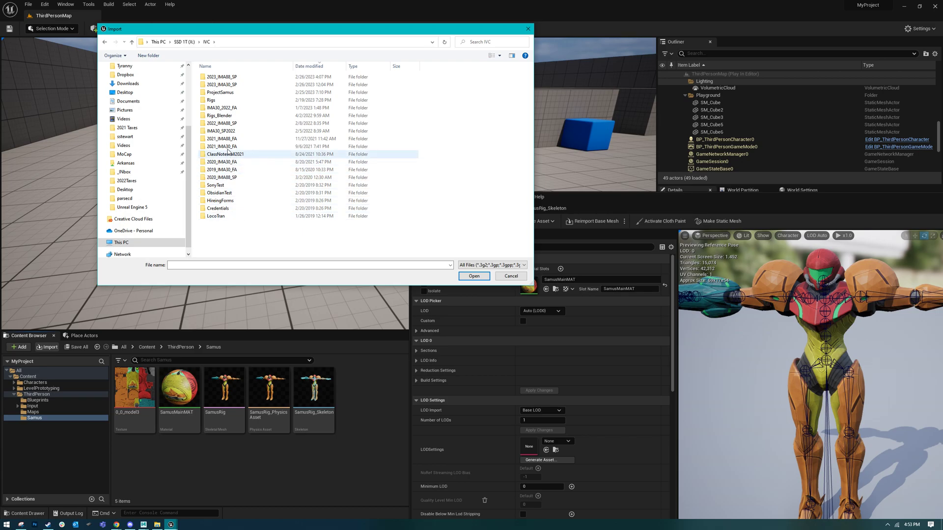
double_click(221, 92)
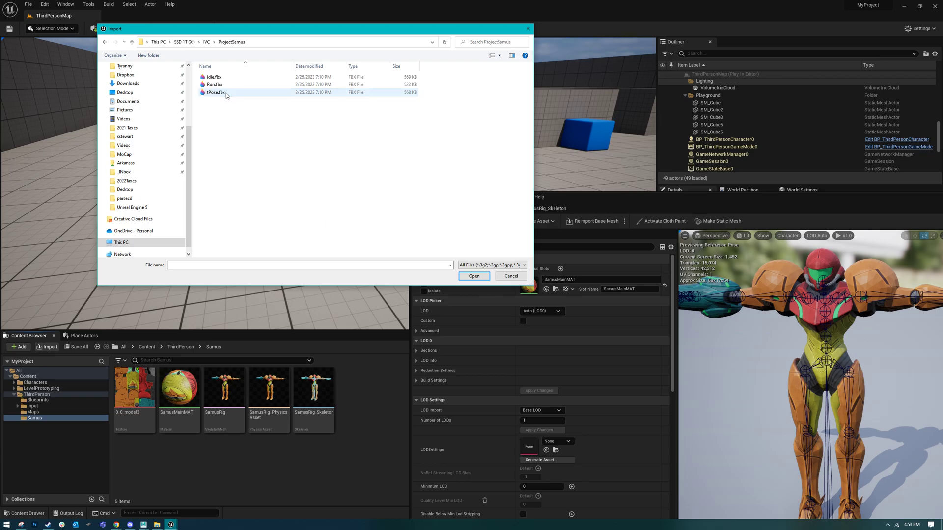
shift+click(231, 96)
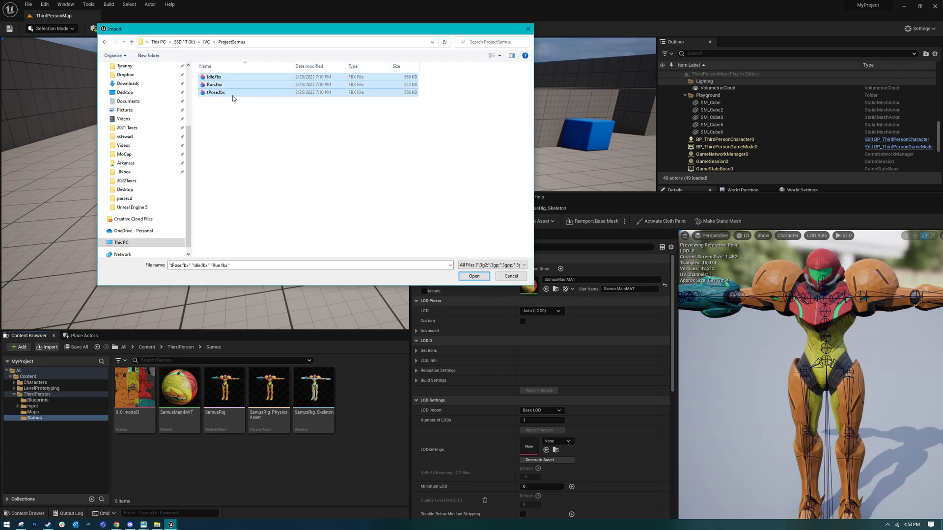
click(474, 275)
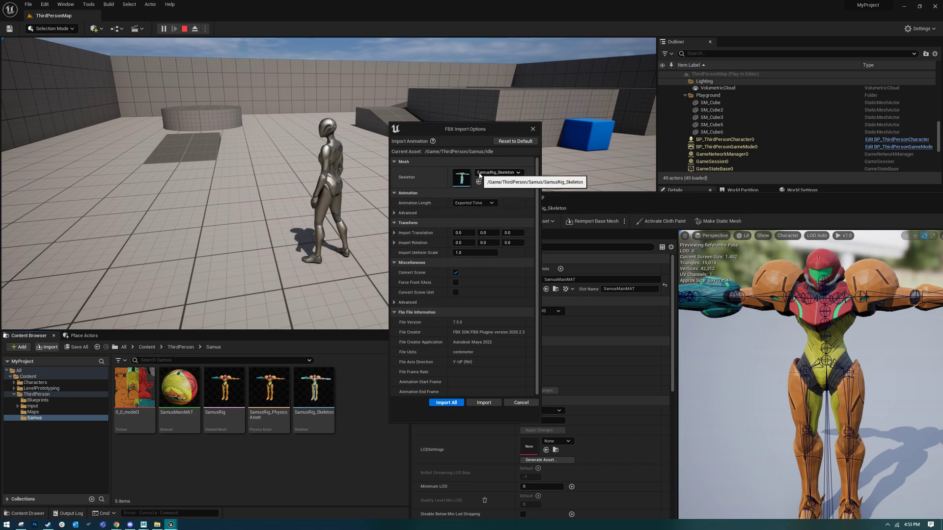
Step: Import all three animations with SamusRig_Skeleton as their skeleton and dismiss the message log
click(480, 173)
click(490, 174)
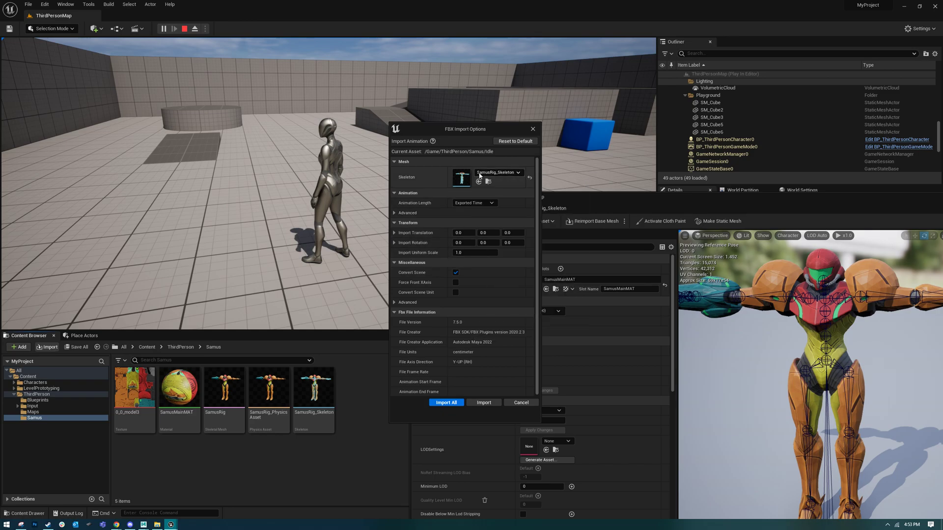
click(490, 175)
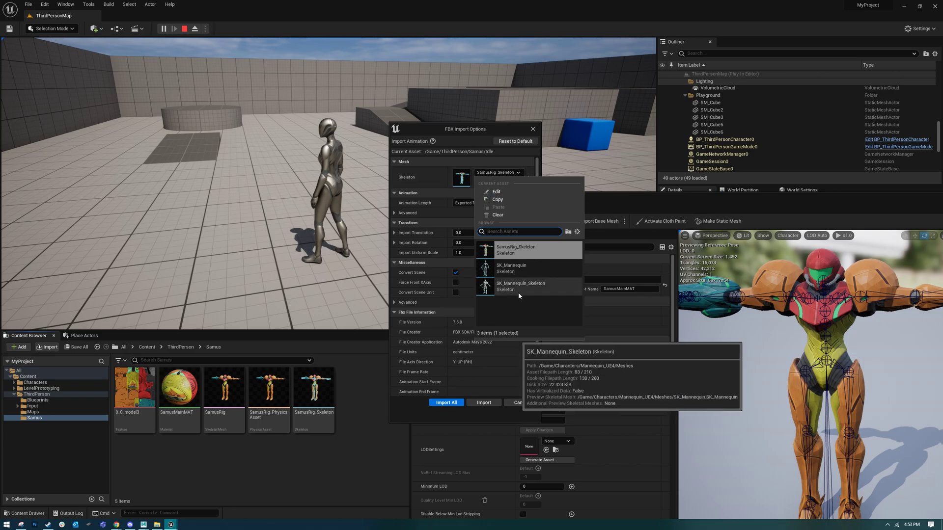
click(506, 253)
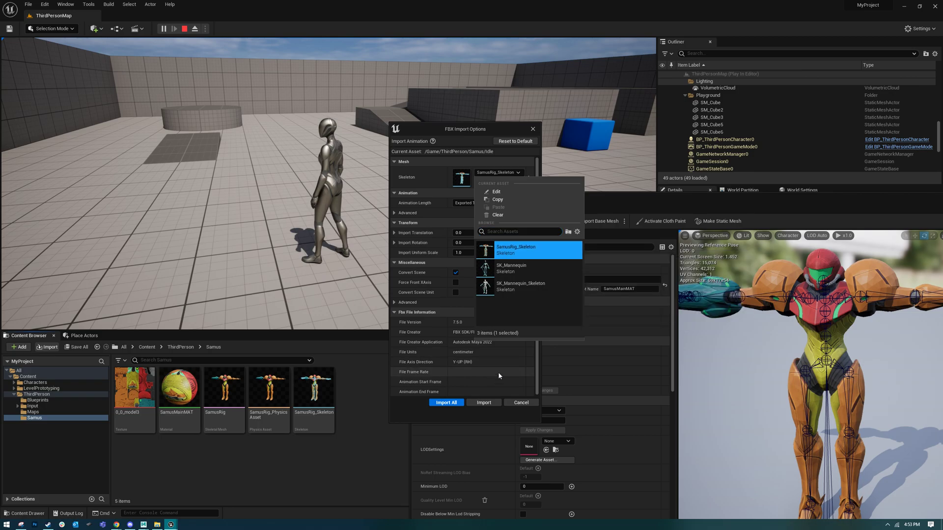
click(456, 303)
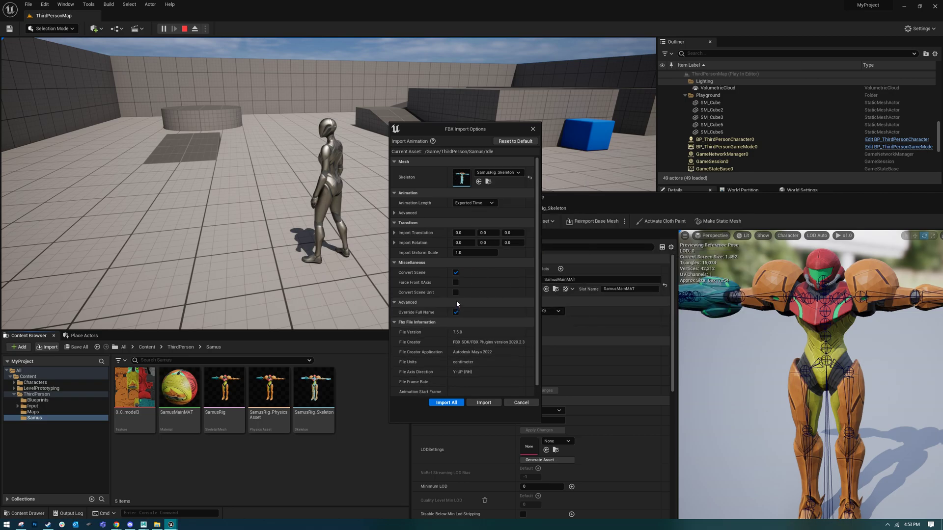
click(446, 404)
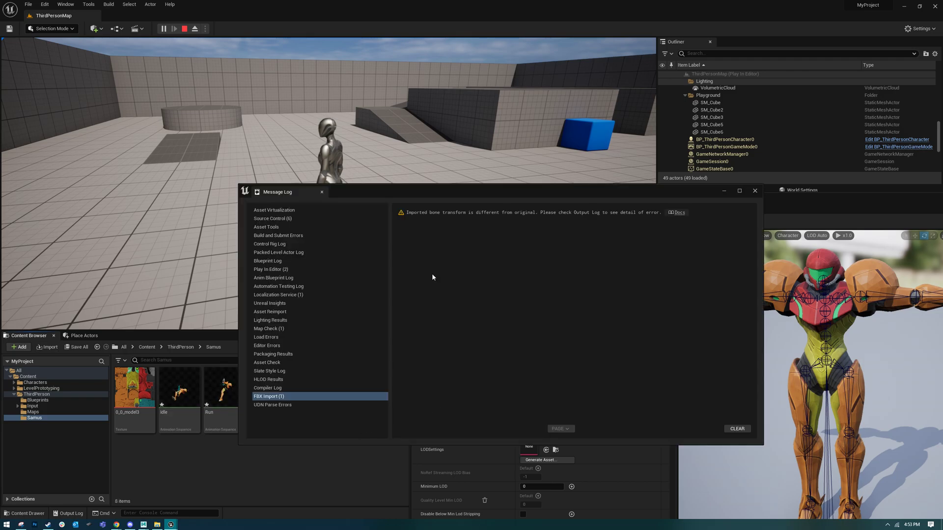
click(754, 191)
Step: Open the imported Idle animation sequence and widen its asset details beside the preview
drag(602, 208, 761, 193)
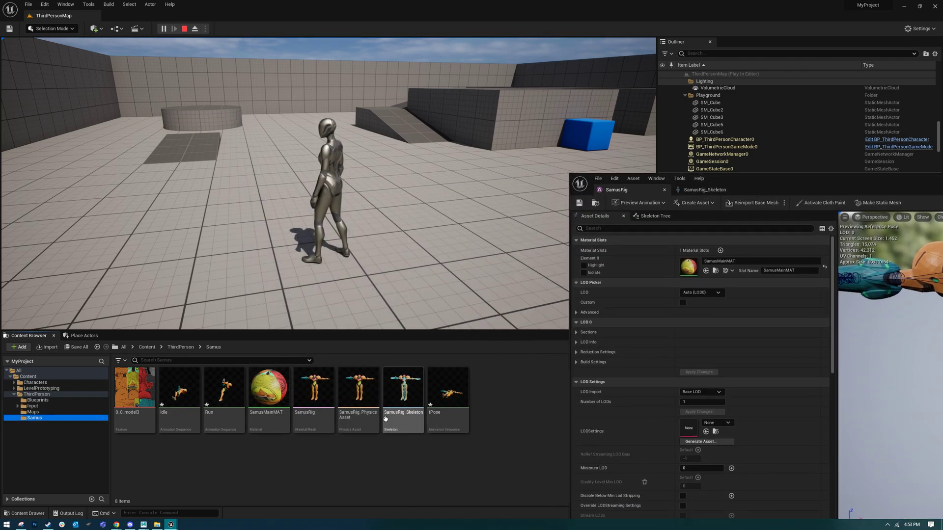
click(432, 399)
click(185, 391)
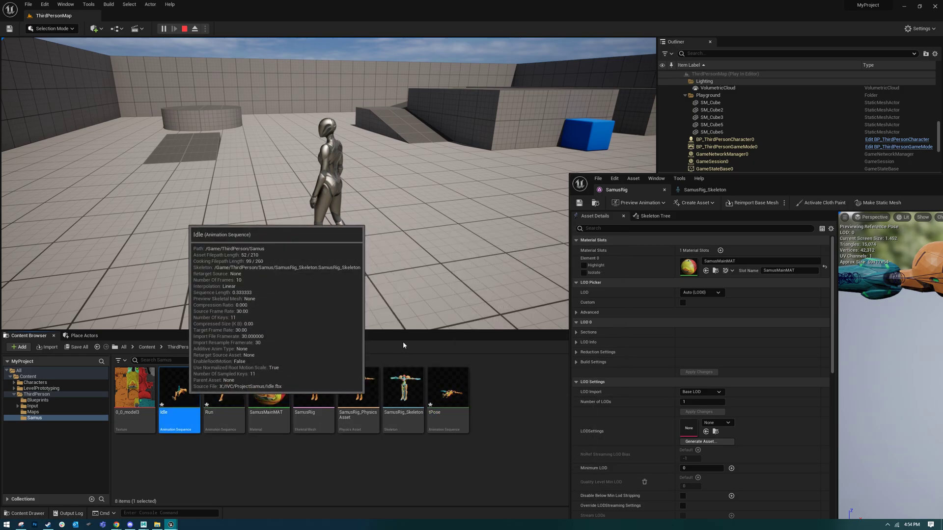
drag(886, 183, 678, 109)
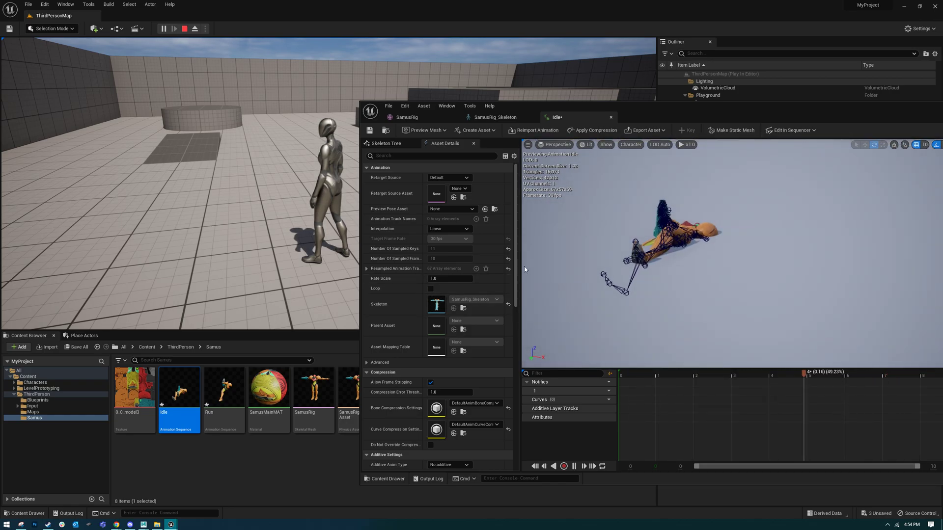
drag(520, 266, 609, 266)
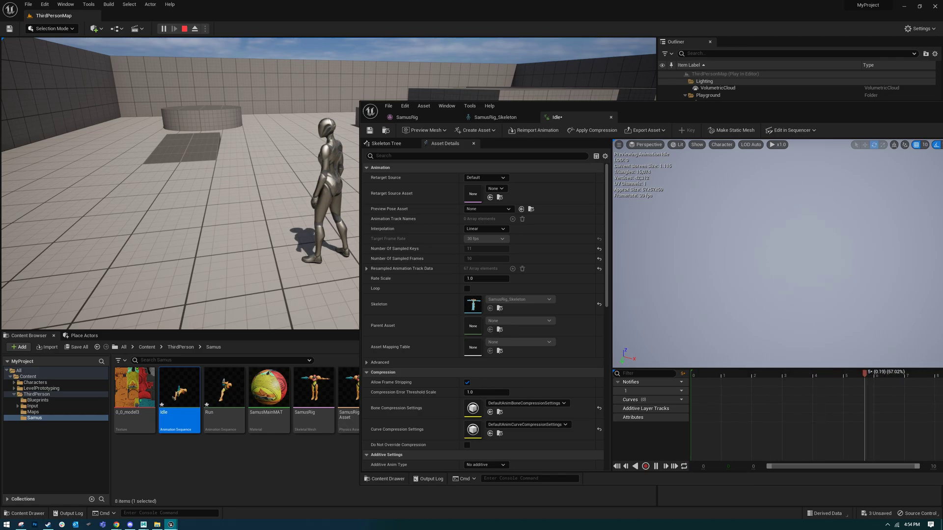
Step: Switch to the SamusRig scene in Maya, examine the rig's orientation in the perspective view, and return to Unreal Engine
mouse_move(146, 526)
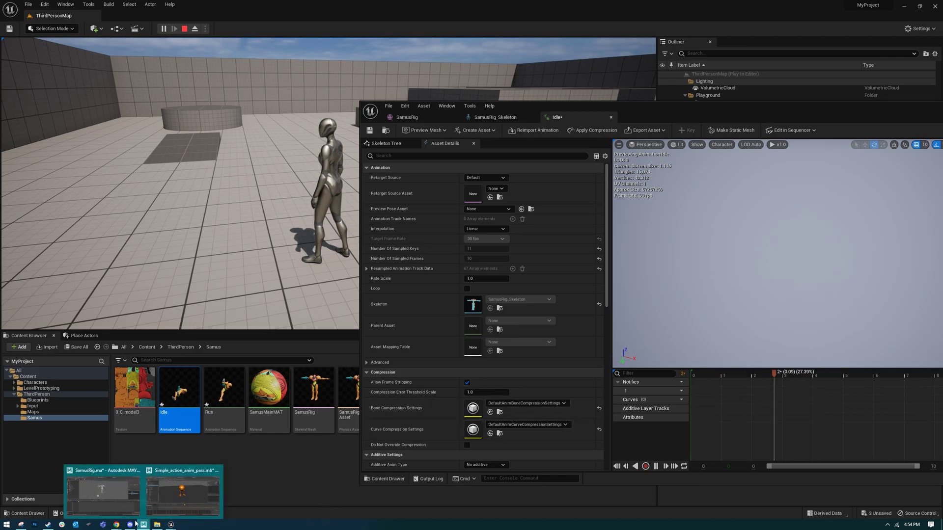
click(103, 489)
alt+drag(470, 290, 514, 270)
key(space)
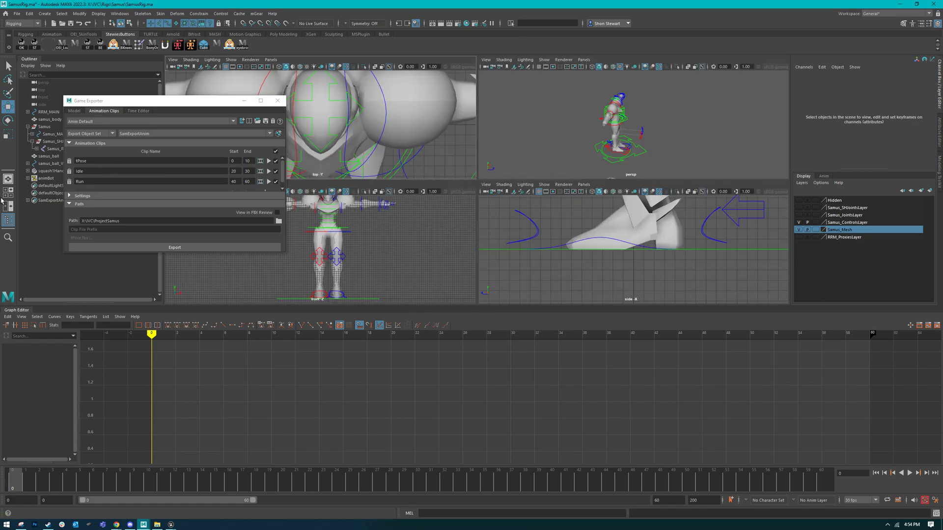
key(space)
alt+drag(525, 261, 378, 317)
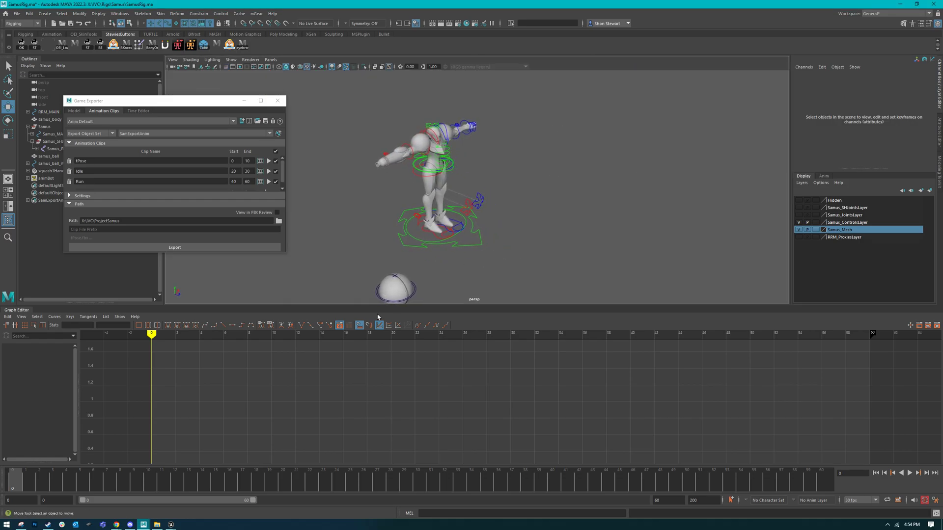
mouse_move(170, 525)
click(213, 497)
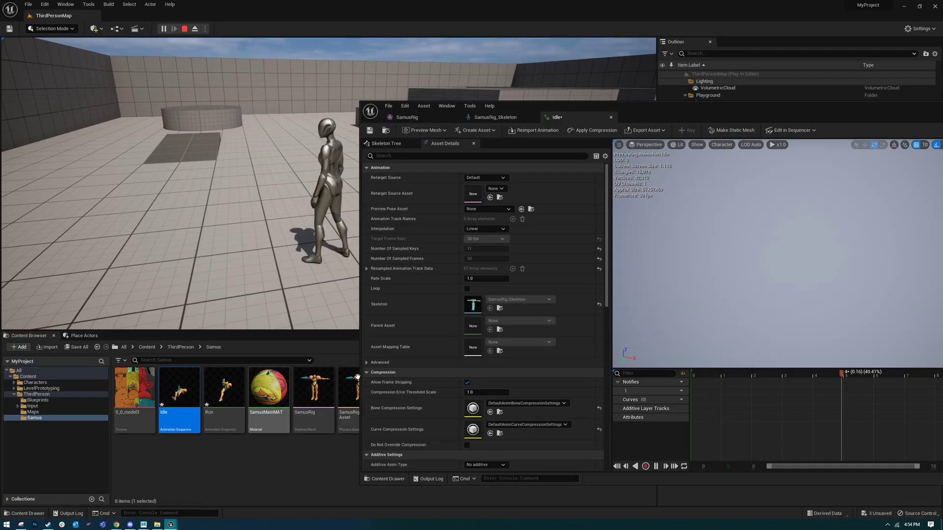
Step: Pause the Idle animation, set its Import Rotation X to 90, reimport it, and clear and close the message log
drag(686, 113, 651, 74)
scroll(485, 314, down, 5)
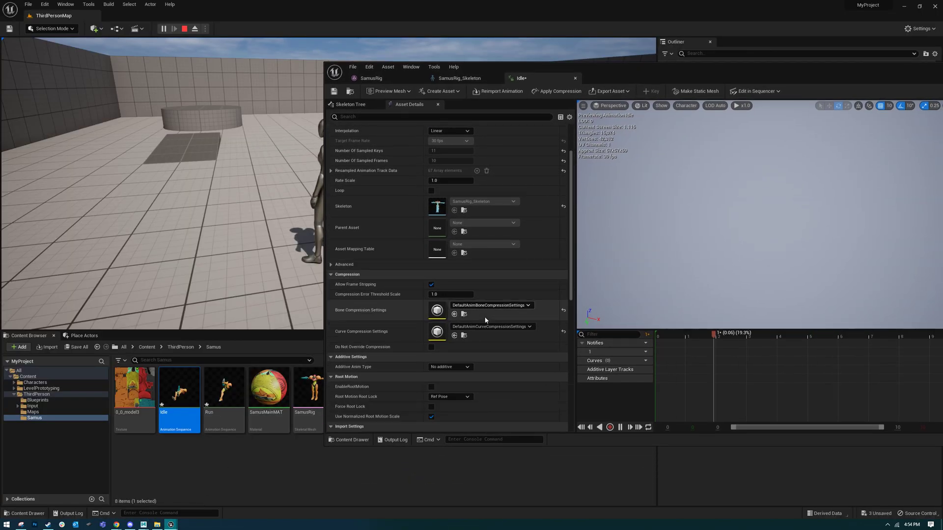
scroll(484, 308, down, 3)
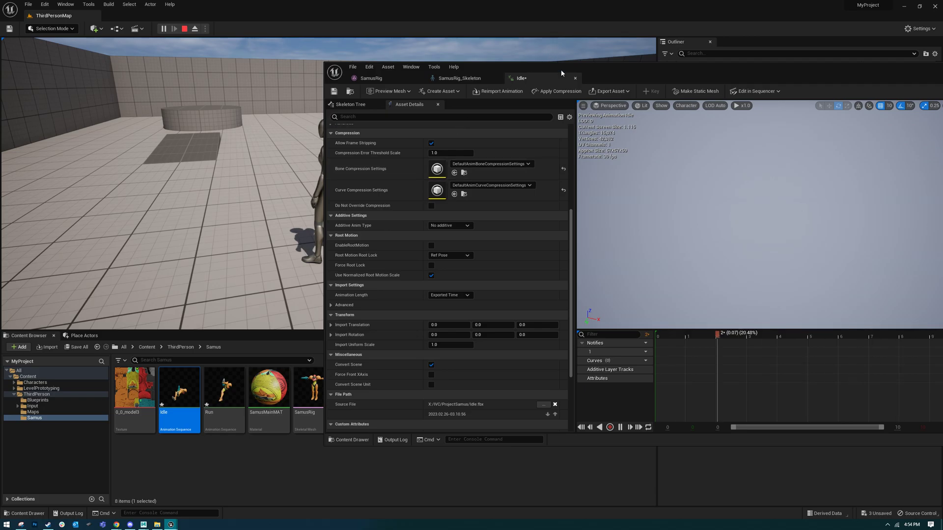
key(space)
key(f)
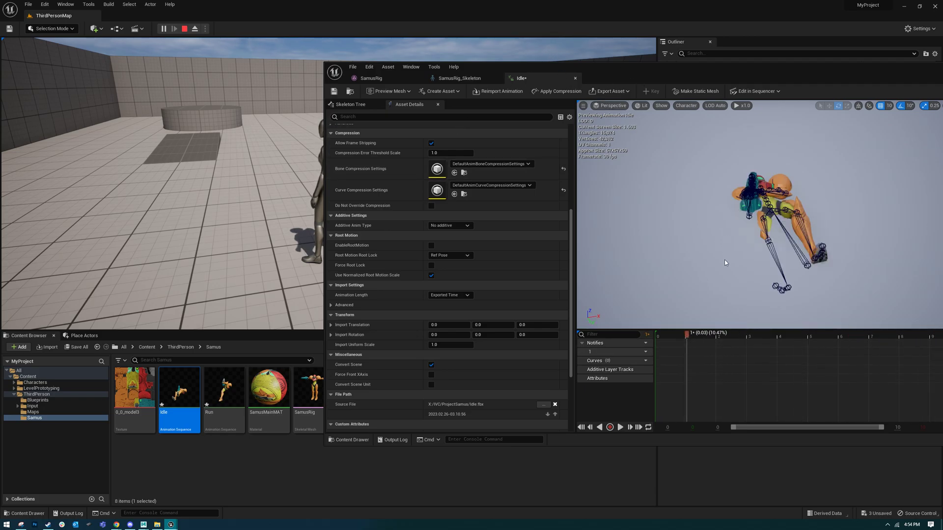
right_drag(659, 290, 669, 291)
click(451, 335)
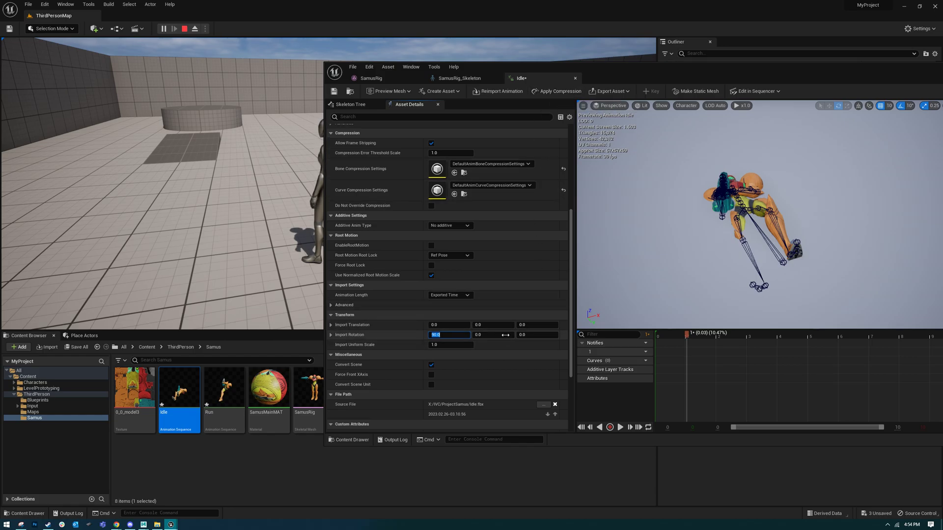
click(488, 92)
click(734, 429)
click(755, 191)
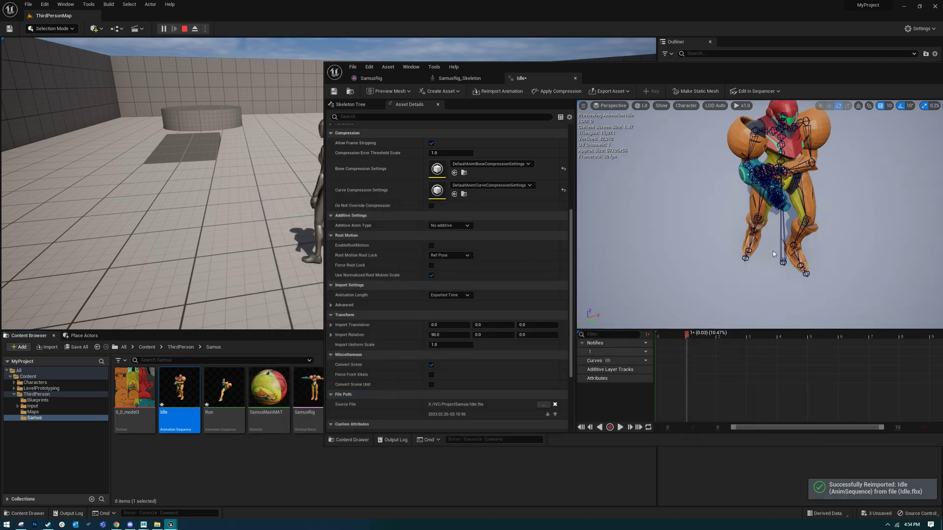
Step: Set the Idle animation's Import Rotation Z to -90, reimport it, and clear and close the message log
click(542, 336)
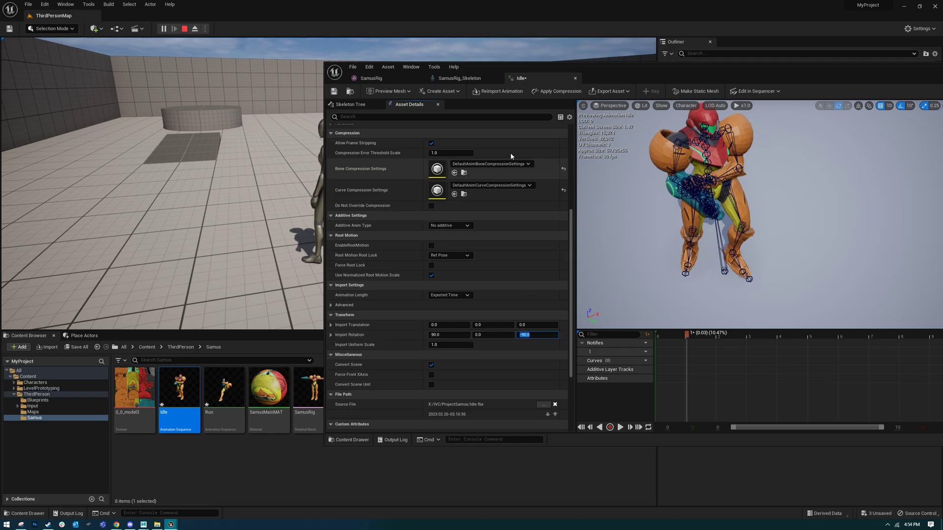
click(494, 94)
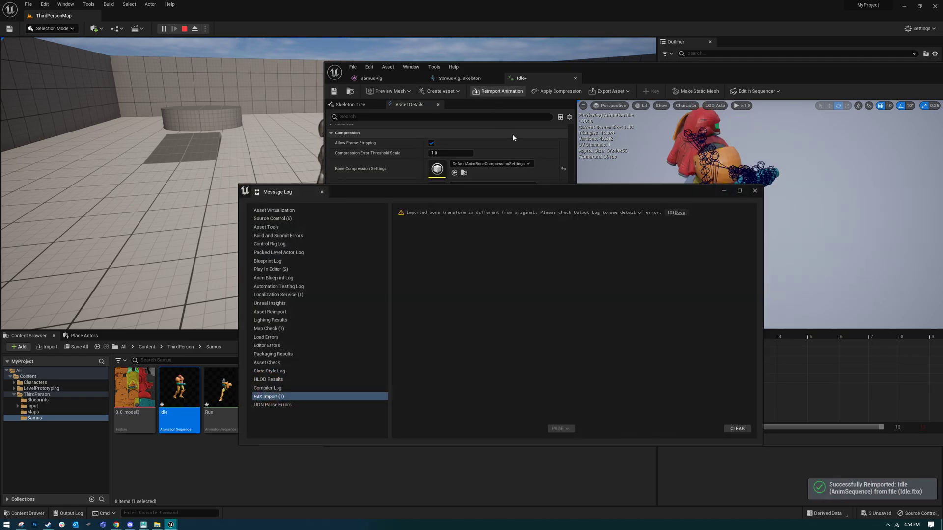
click(737, 430)
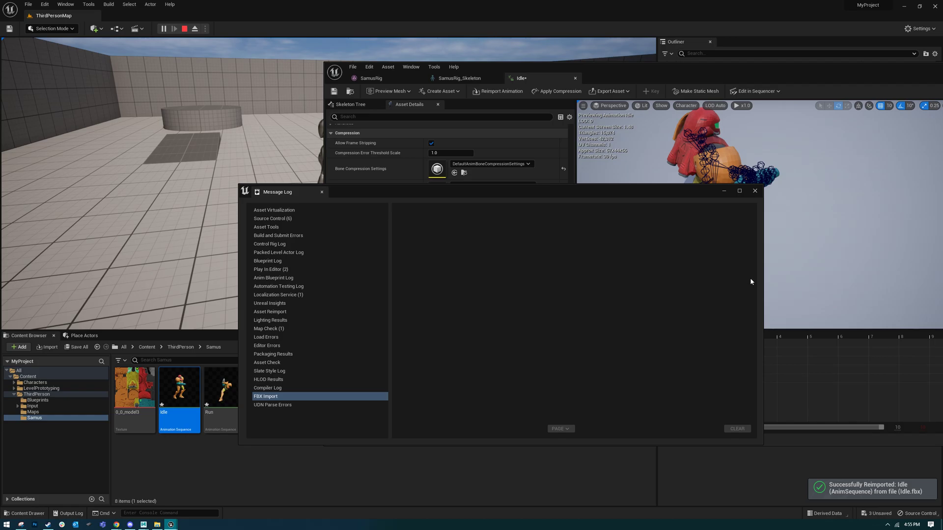
click(755, 191)
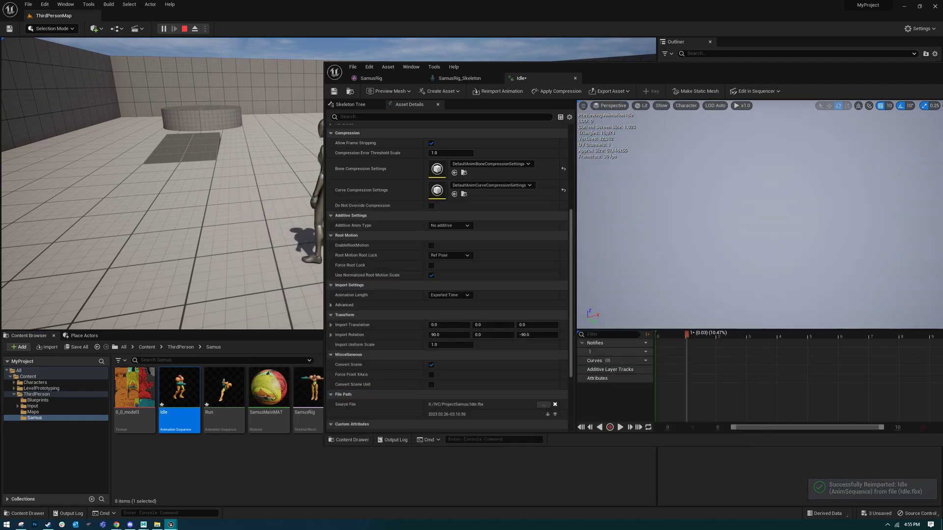
right_drag(607, 300, 572, 316)
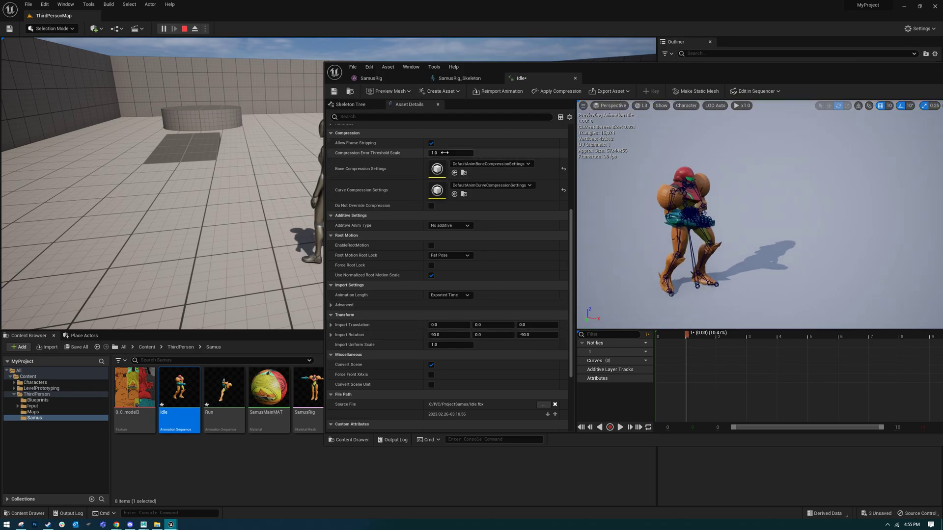
Step: Set the Run animation sequence's Import Rotation to X 90 and Z -90, reimport it, and close the message log
double_click(223, 390)
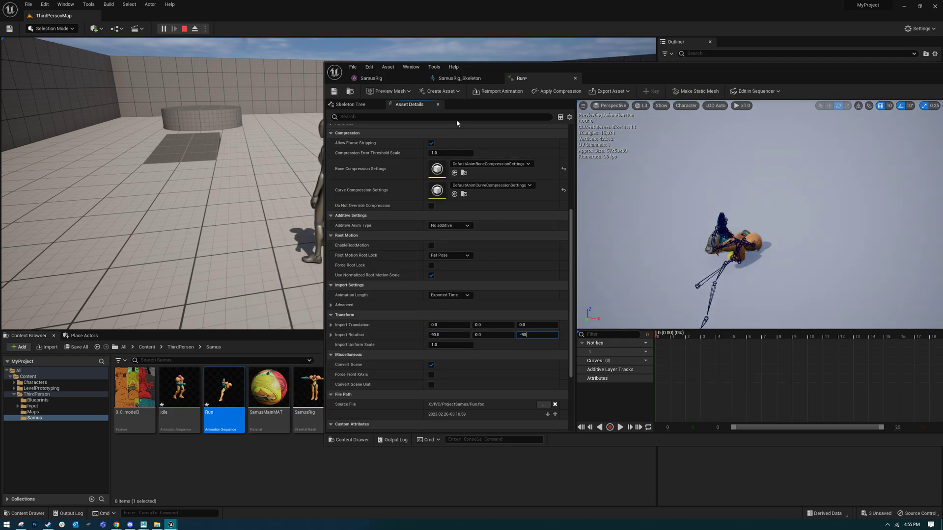
click(498, 91)
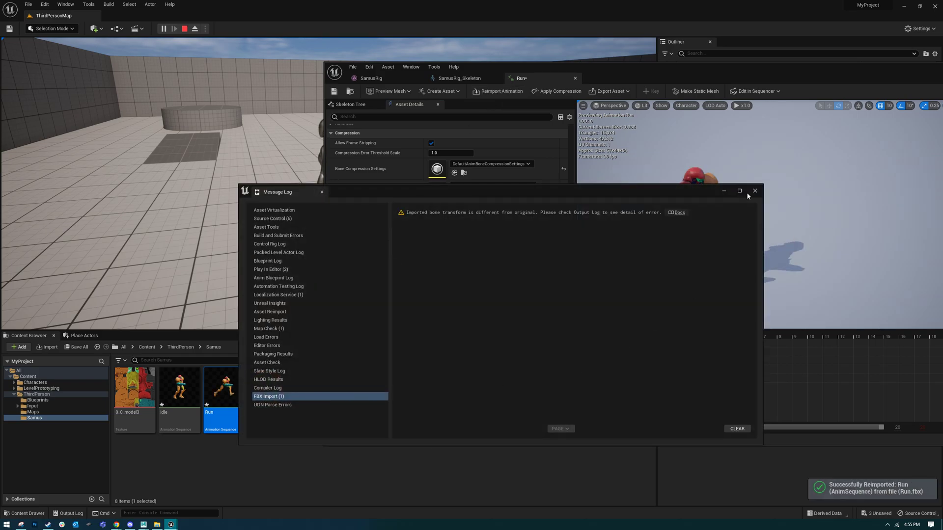
click(755, 192)
Step: Open the SamusRig skeletal mesh, try a Negative Bounds Extension X of 90, and reimport the base mesh
double_click(308, 391)
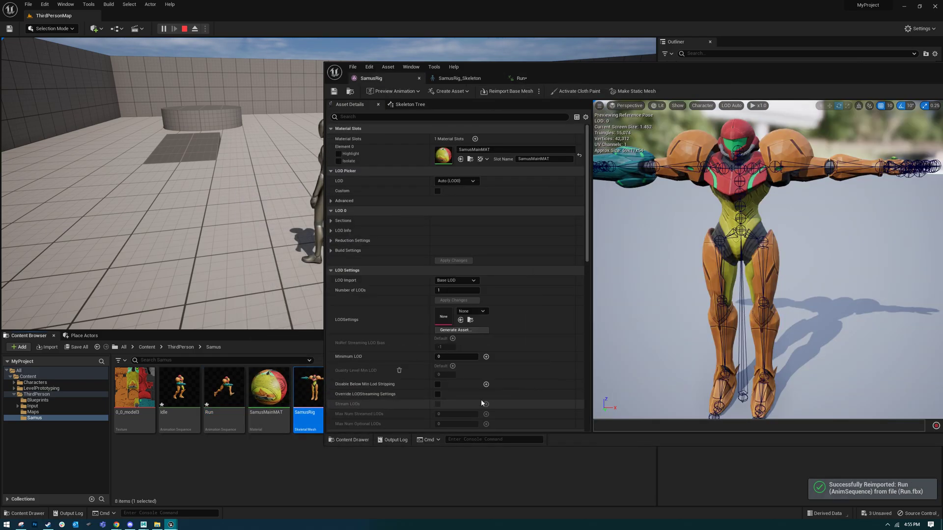
scroll(525, 316, down, 5)
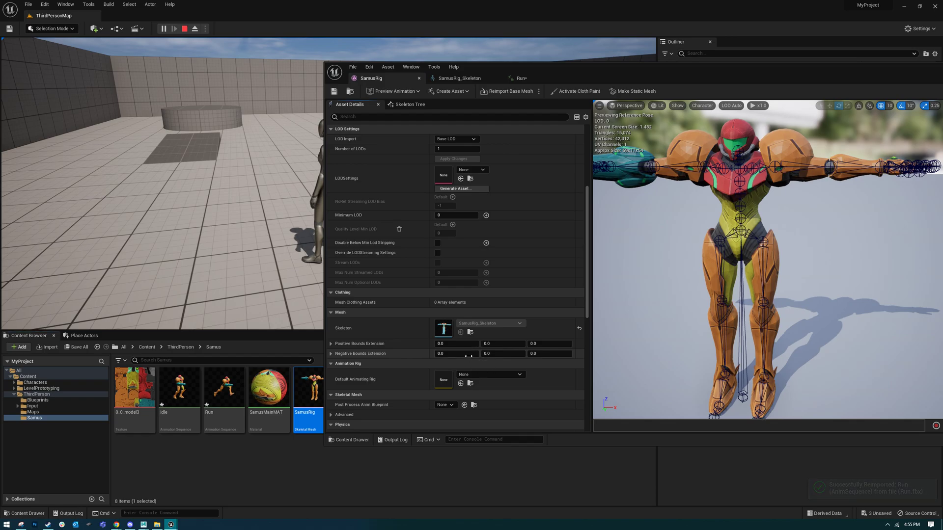
text(90)
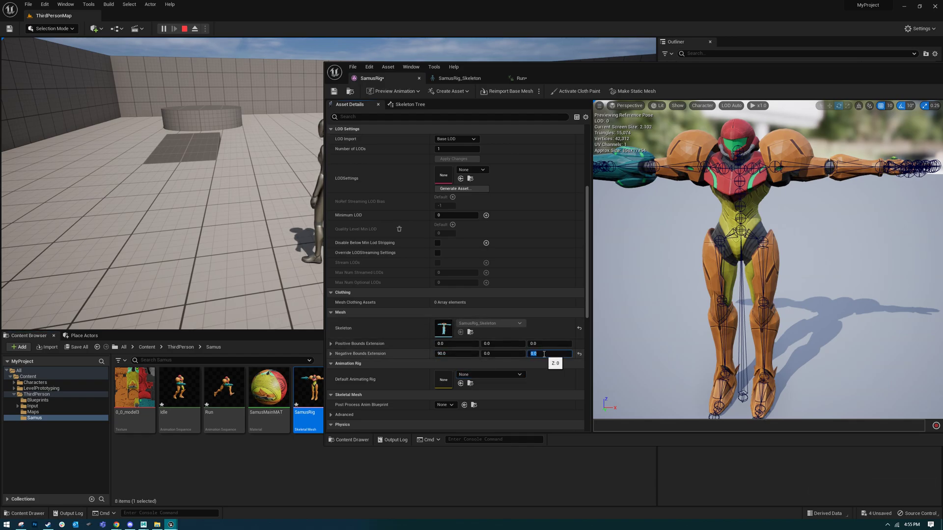
key(Return)
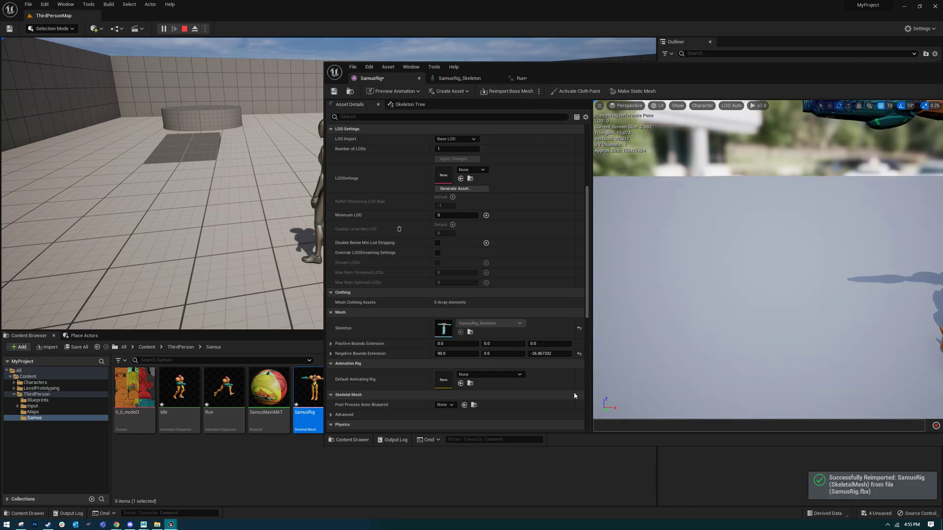
key(Return)
click(501, 94)
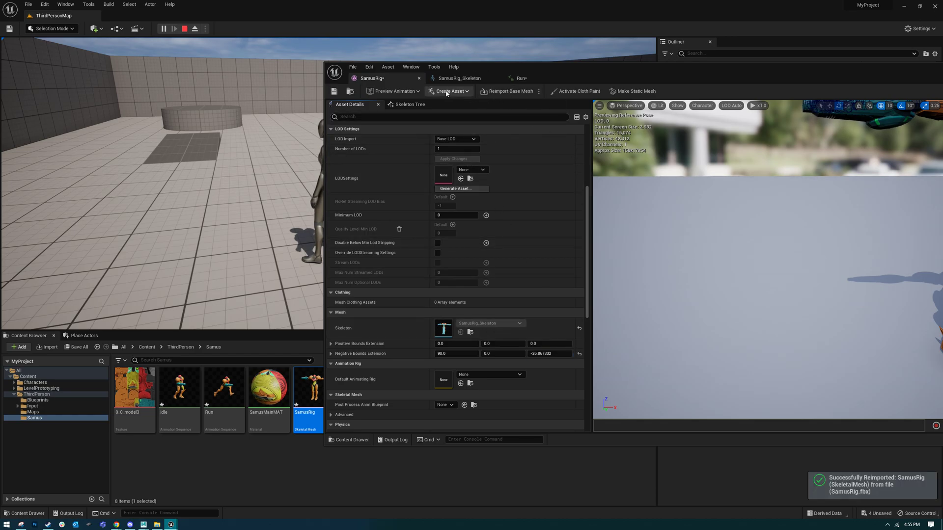
Step: Reset the SamusRig mesh's Negative Bounds Extension X and Z to 0 and reimport the base mesh
scroll(538, 272, down, 1)
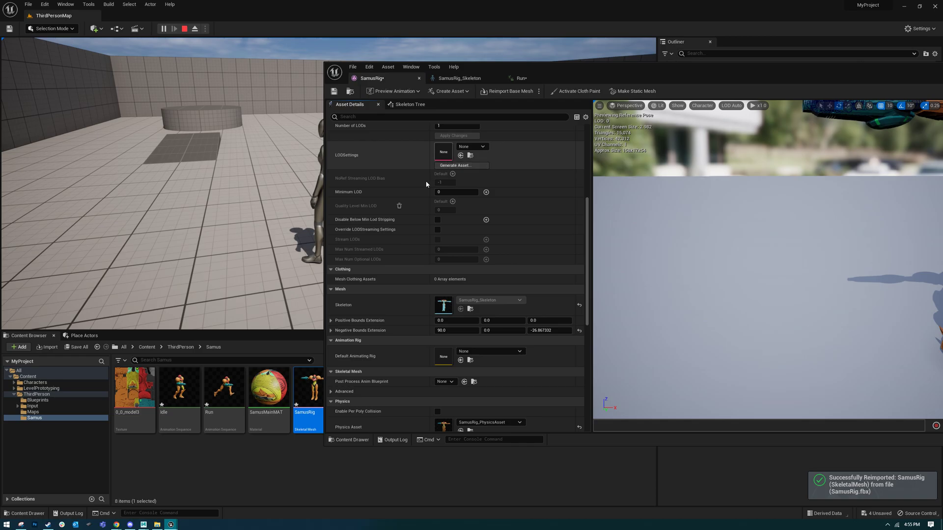
mouse_move(313, 428)
drag(679, 315, 766, 356)
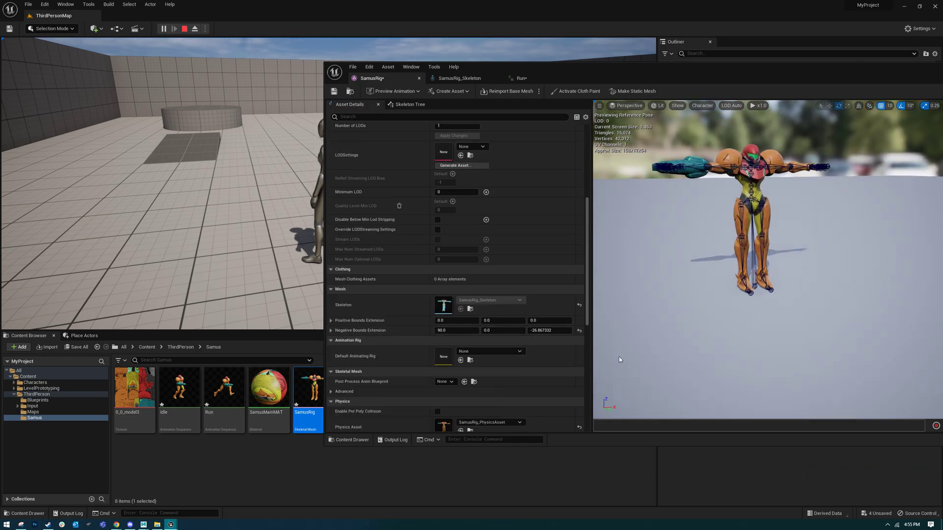
drag(619, 346, 619, 339)
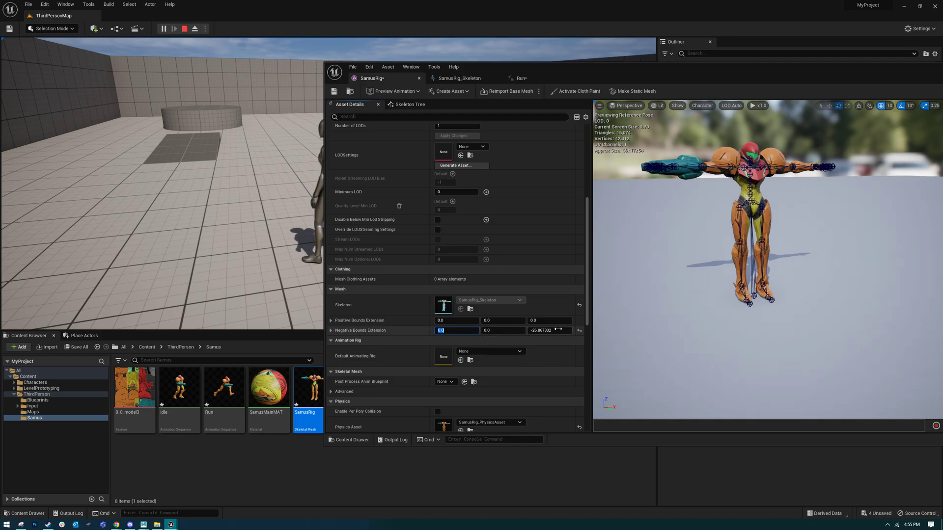
text(0)
key(Return)
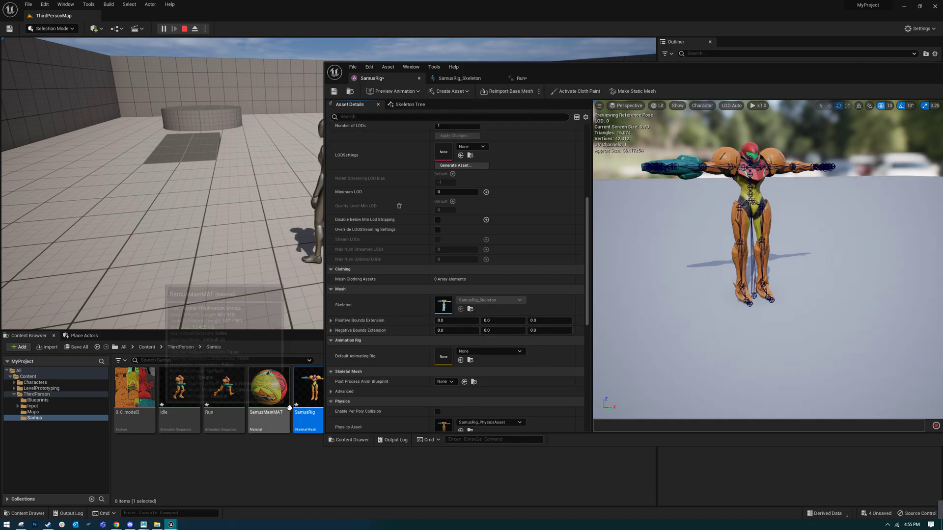
Step: Open the tPose animation sequence, set its Import Rotation to X 90 and Z -90, reimport it, and clear the message log
drag(618, 71, 771, 76)
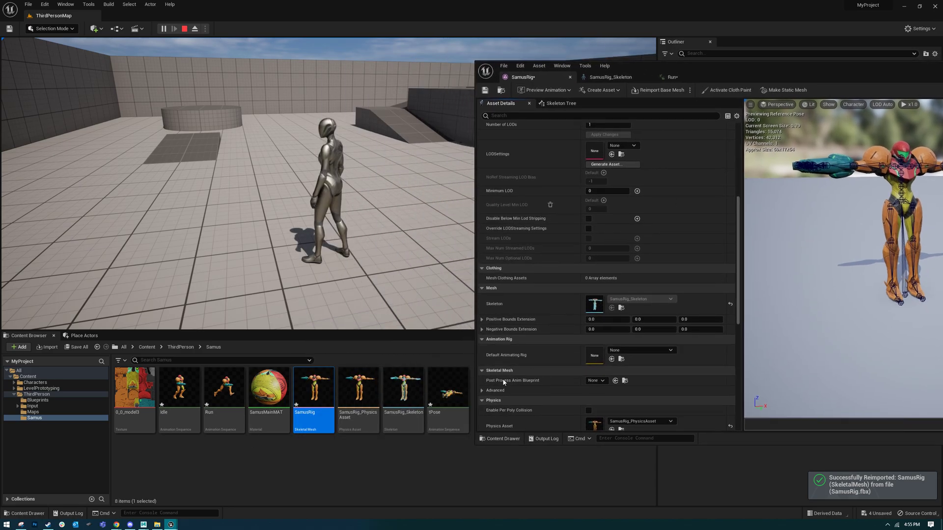
double_click(448, 390)
drag(835, 74, 624, 79)
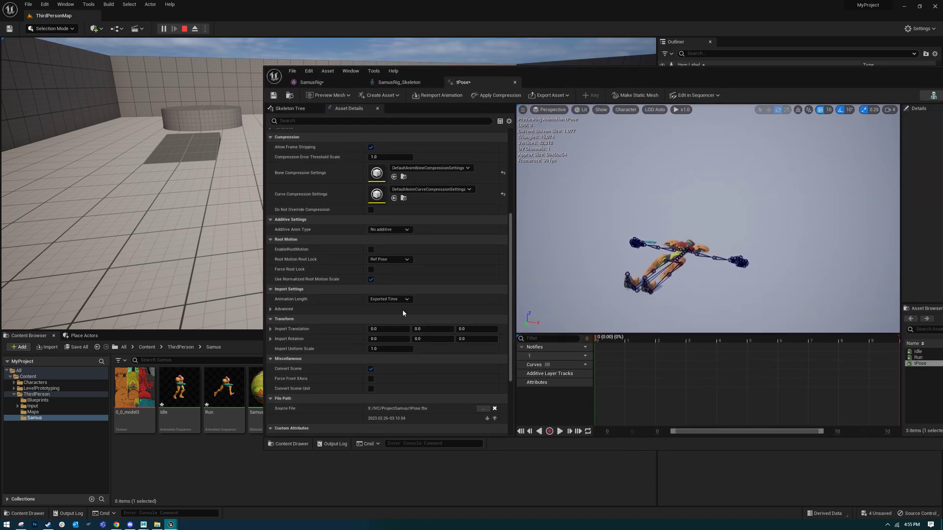
click(400, 340)
text(-90)
key(Tab)
click(438, 96)
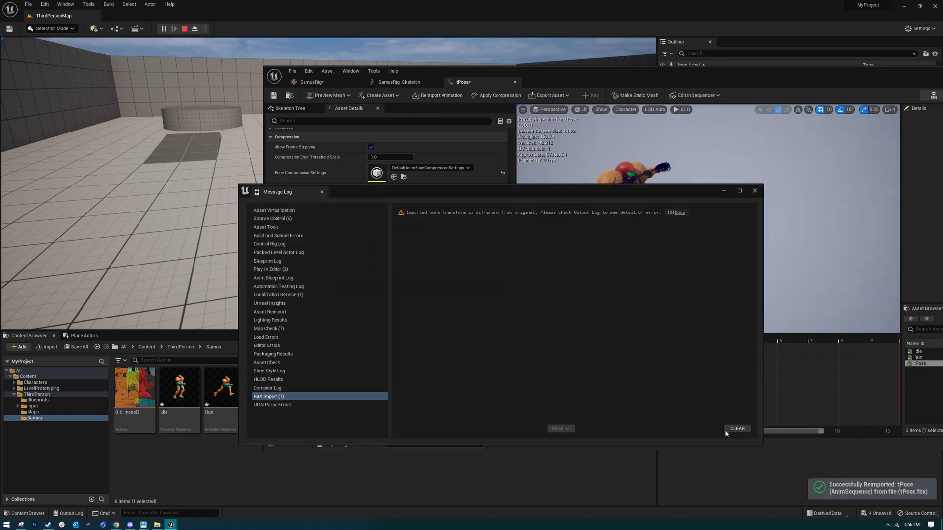
click(738, 430)
Step: Close the animation editor, then select and save the Idle, Run and tPose animation sequences in the Samus folder
drag(636, 81, 386, 125)
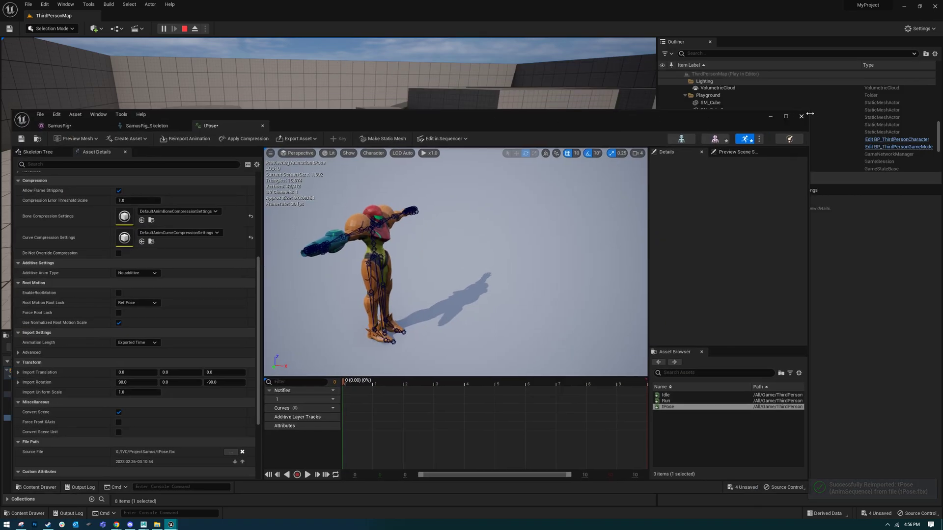
click(801, 116)
click(750, 192)
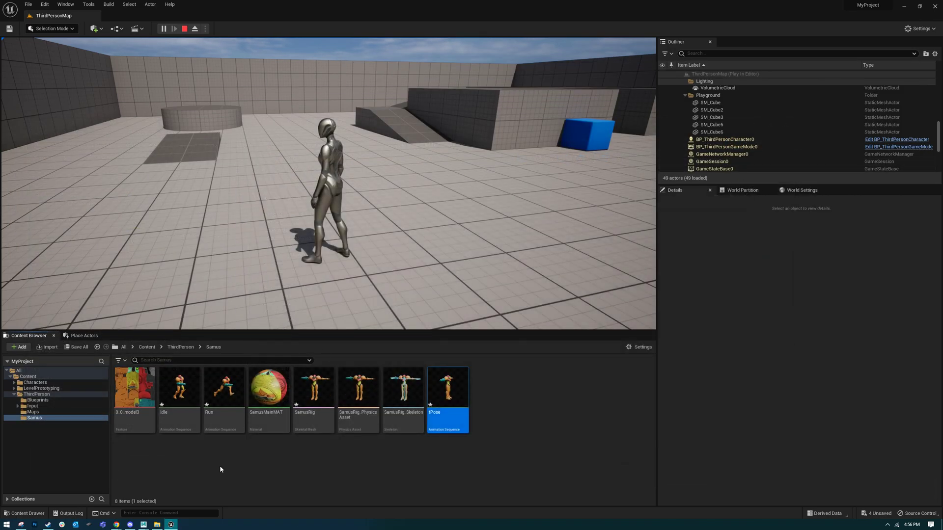
click(222, 398)
ctrl+click(179, 393)
ctrl+click(447, 393)
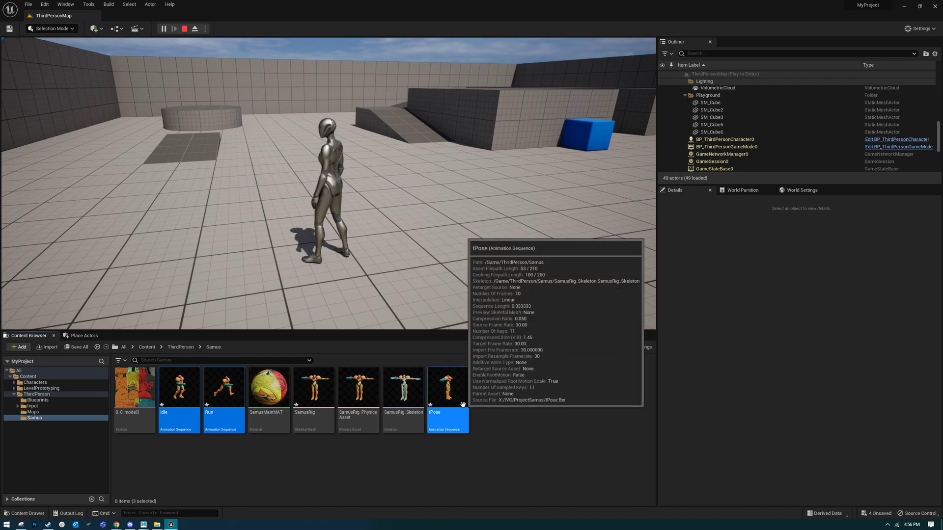
Step: Stop the play session, place the Idle, Run and tPose animations side by side on the level floor, and inspect them up close
click(179, 393)
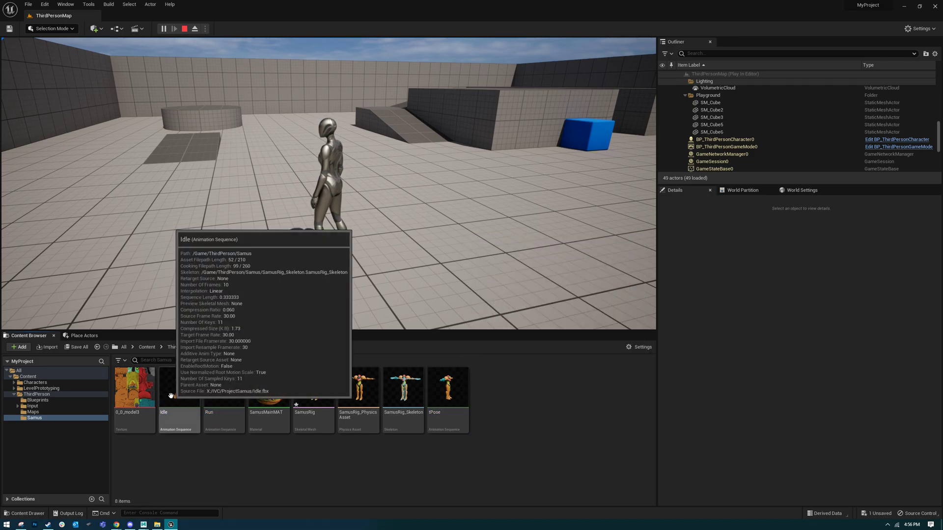
key(Escape)
click(334, 275)
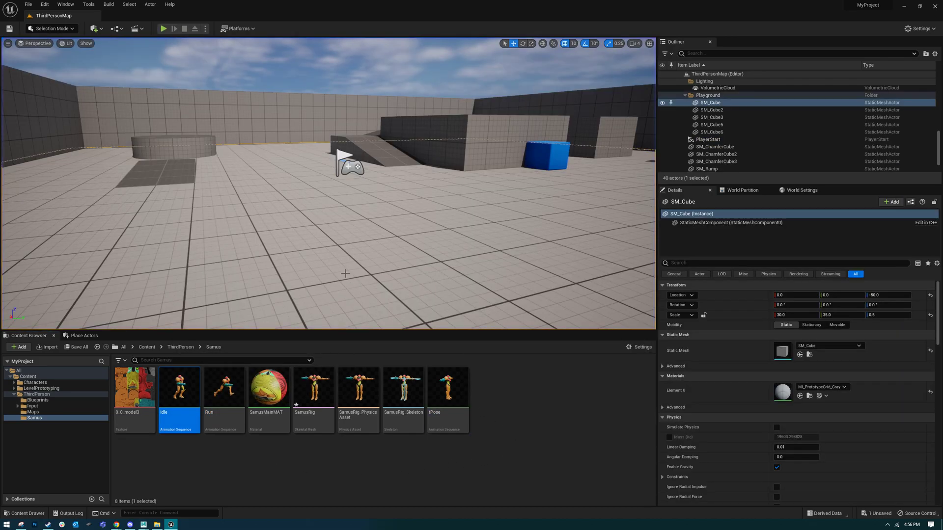
drag(175, 396, 248, 240)
drag(224, 393, 325, 254)
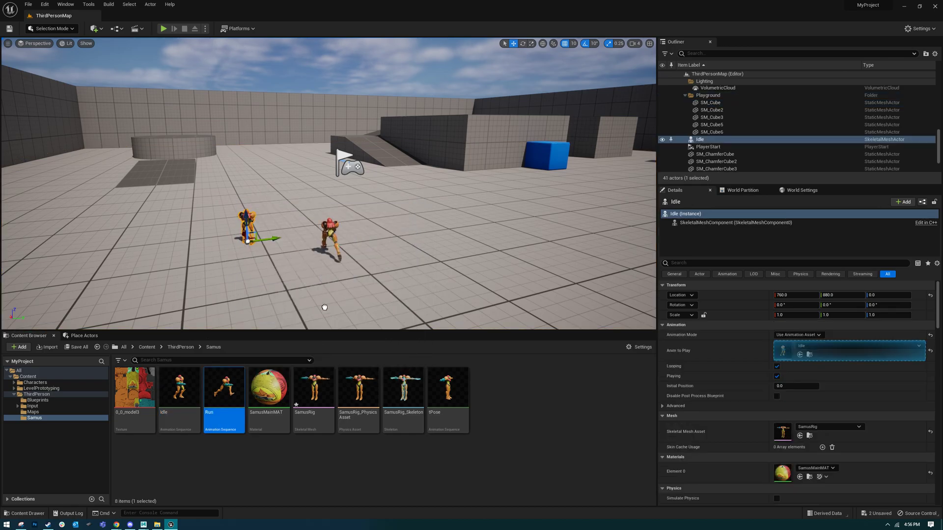
drag(443, 416, 417, 247)
key(f)
scroll(332, 260, down, 10)
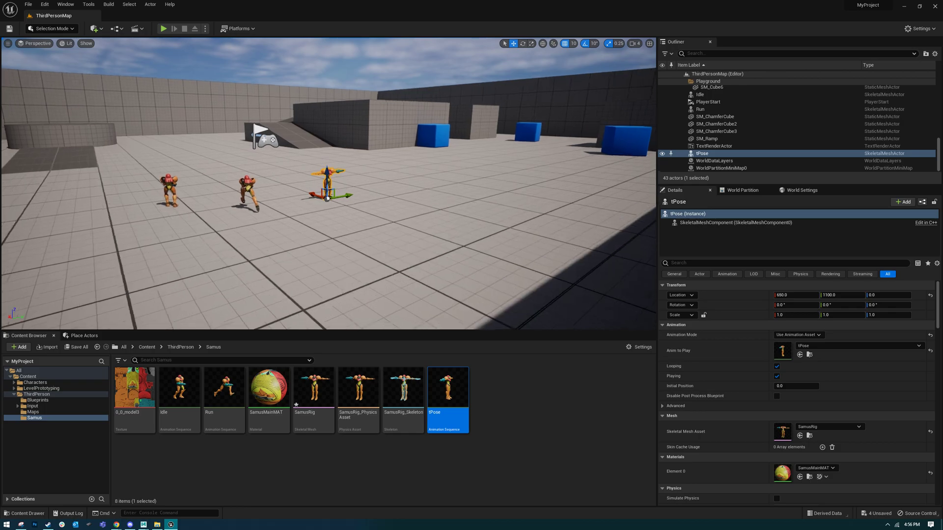
right_drag(333, 260, 381, 272)
right_drag(186, 171, 227, 165)
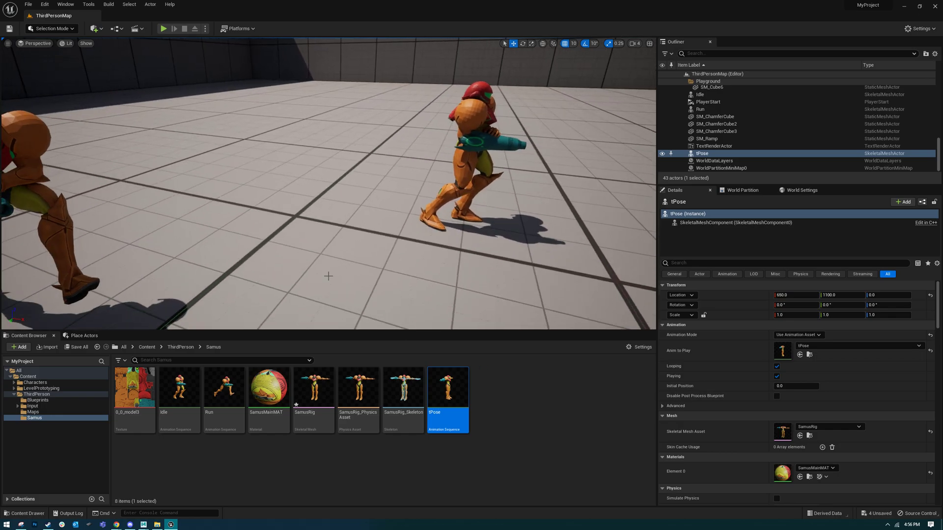
right_drag(387, 290, 193, 96)
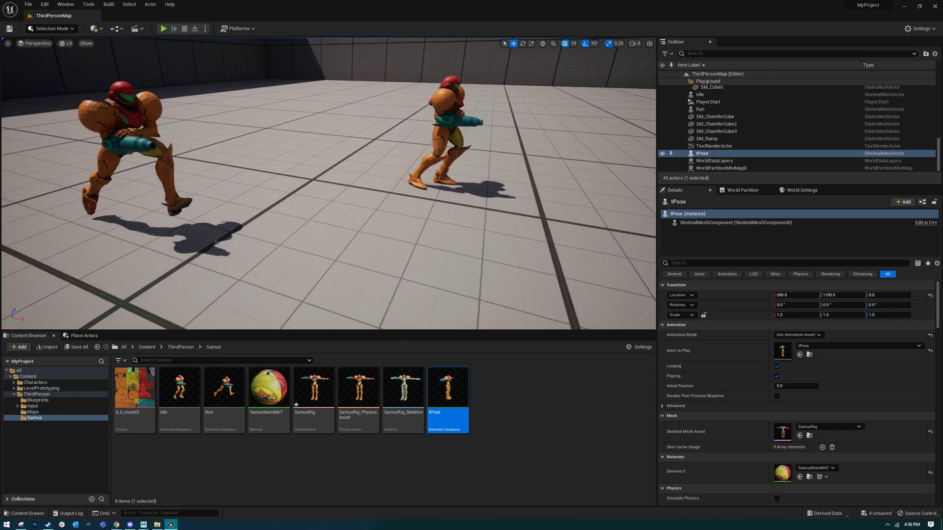
Step: Delete the three placed Samus animation actors, Idle, Run and tPose, from the level
click(443, 105)
key(Delete)
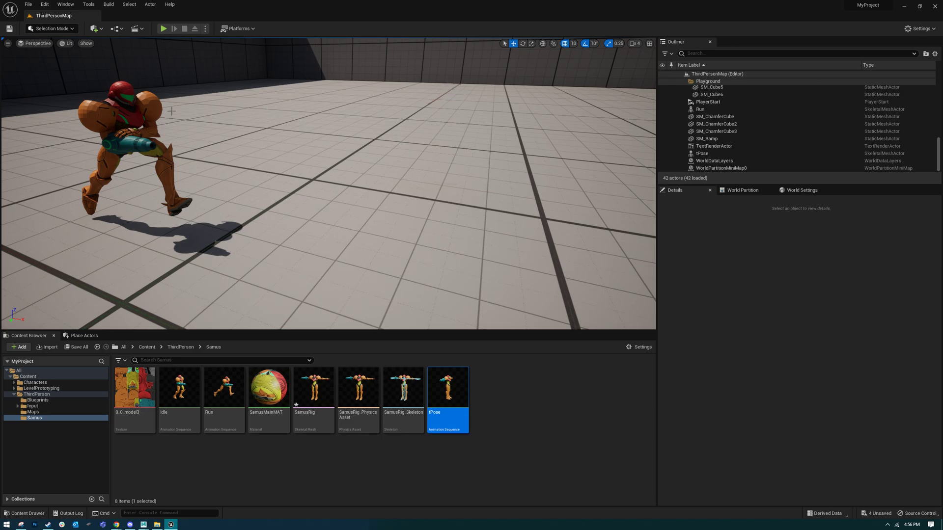
click(135, 116)
key(Delete)
right_drag(135, 116, 61, 116)
click(169, 117)
key(Delete)
right_drag(169, 117, 481, 90)
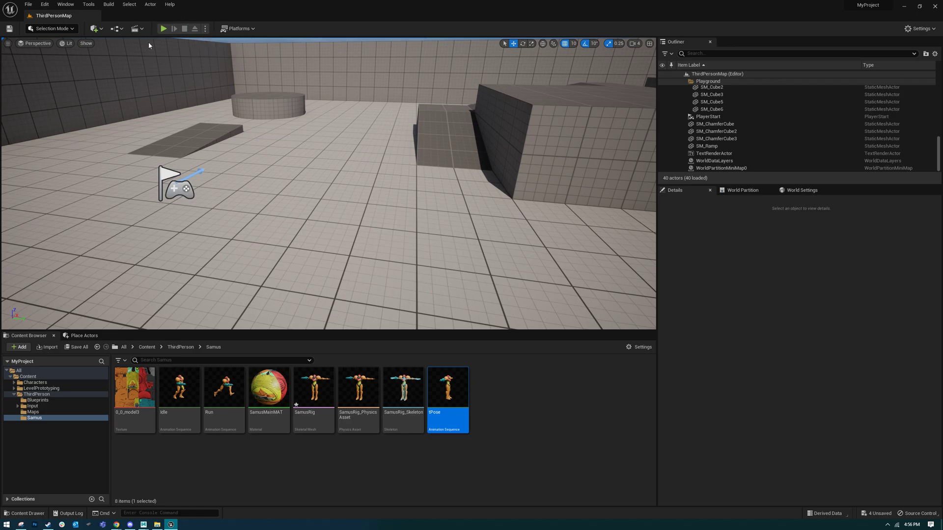
Step: Play the level and eject from the player pawn to get a free camera around the default character
mouse_move(311, 264)
right_down()
mouse_move(358, 268)
mouse_move(306, 267)
mouse_move(317, 270)
right_up()
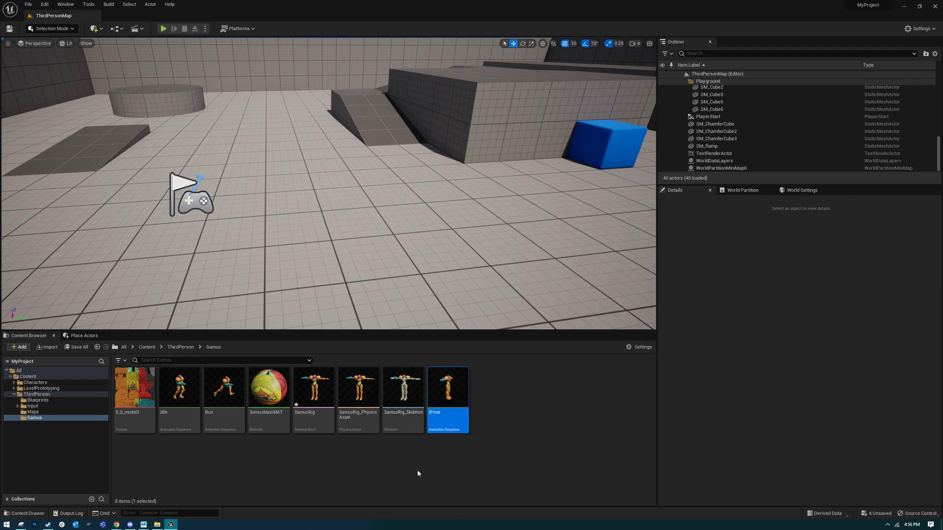
right_drag(330, 231, 320, 225)
click(163, 28)
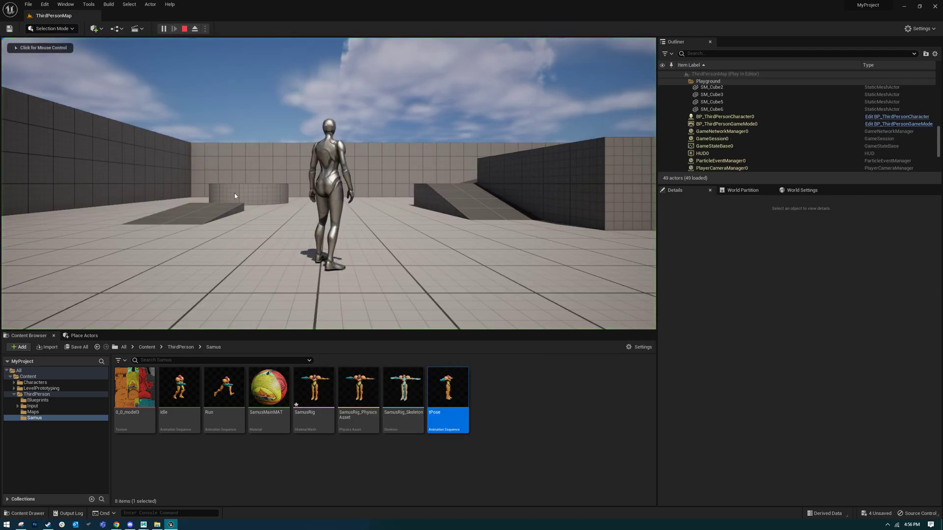
click(329, 167)
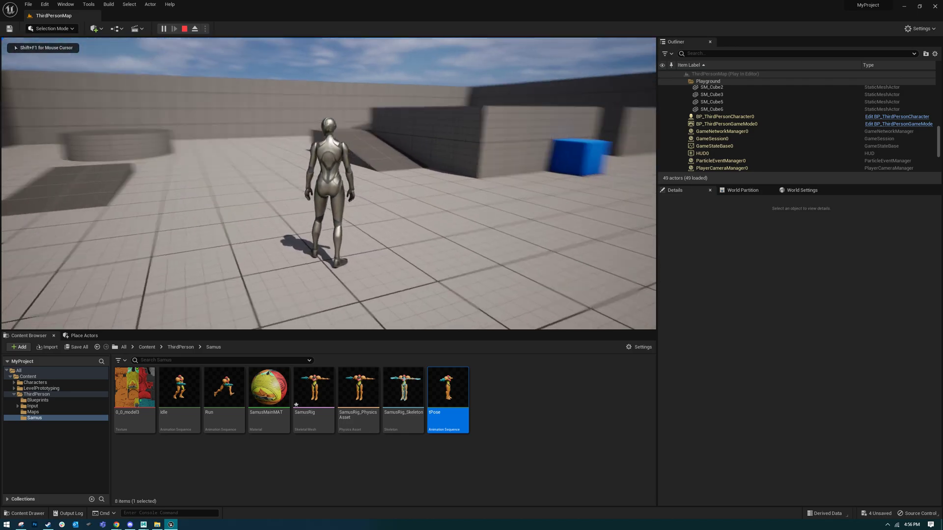
key(F8)
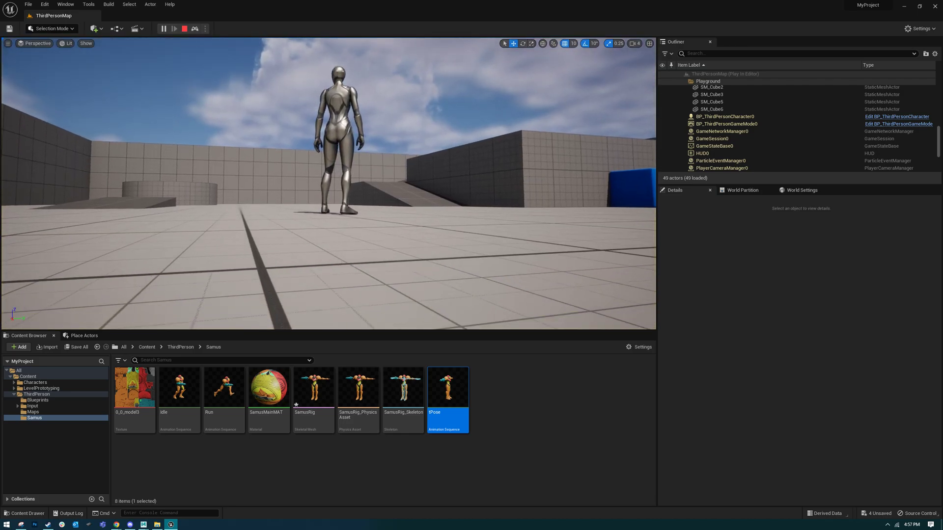
click(475, 226)
right_drag(475, 226, 401, 211)
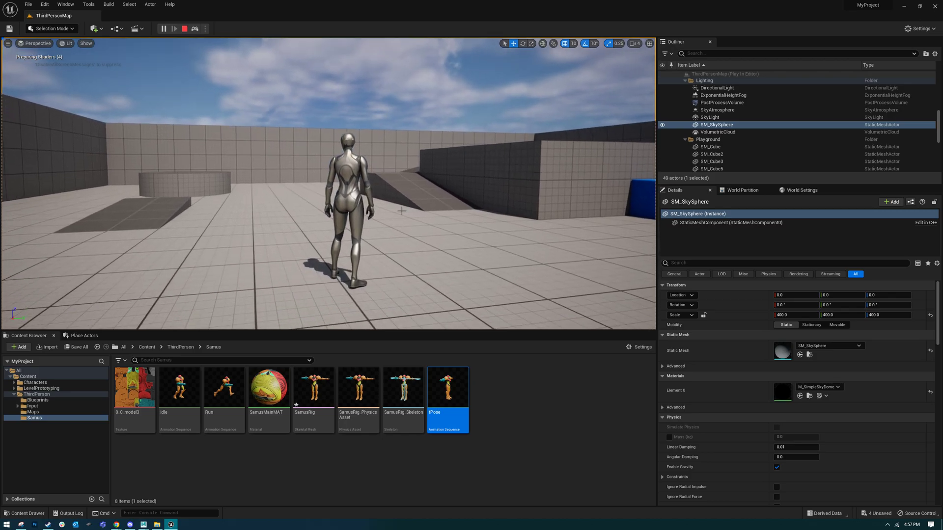
Step: Select the running third-person character in the level and locate its Blueprint asset in the project content
click(344, 207)
right_drag(343, 206, 403, 196)
right_drag(321, 184, 299, 186)
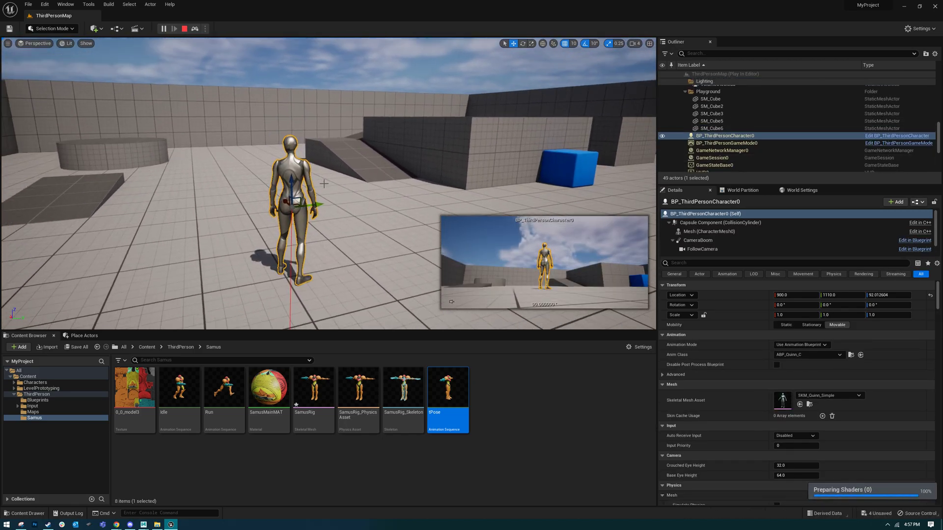
key(ctrl+b)
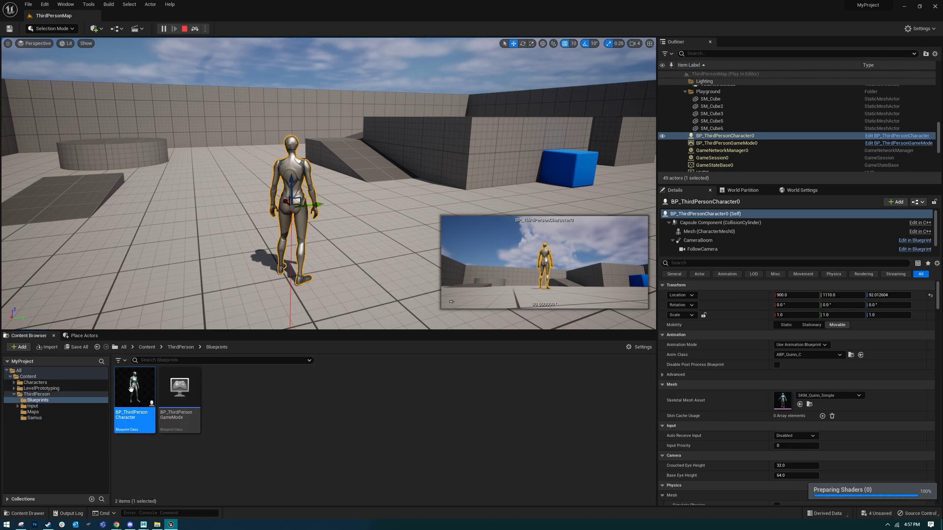
Step: Open the BP_ThirdPersonCharacter Blueprint and select its Mesh (CharacterMesh0) component to show the skeletal mesh and animation settings
right_drag(229, 270, 220, 244)
click(220, 244)
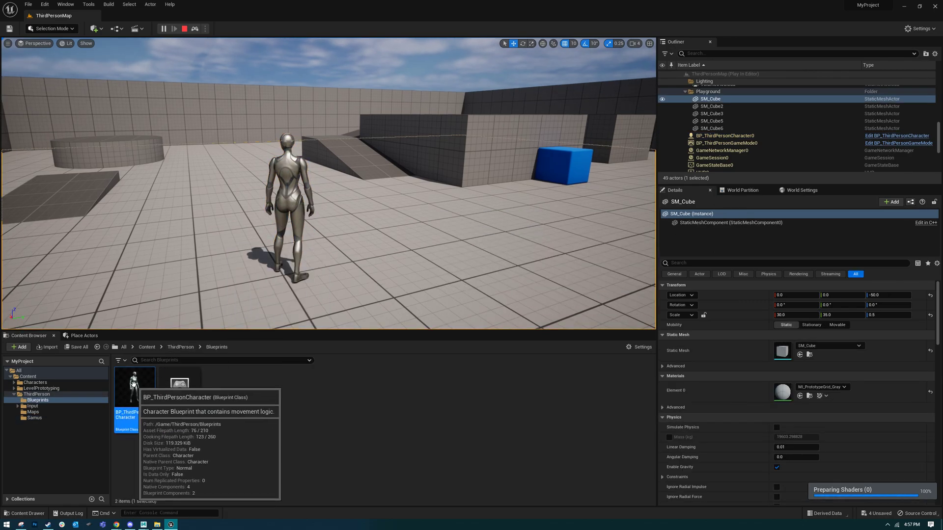
double_click(140, 389)
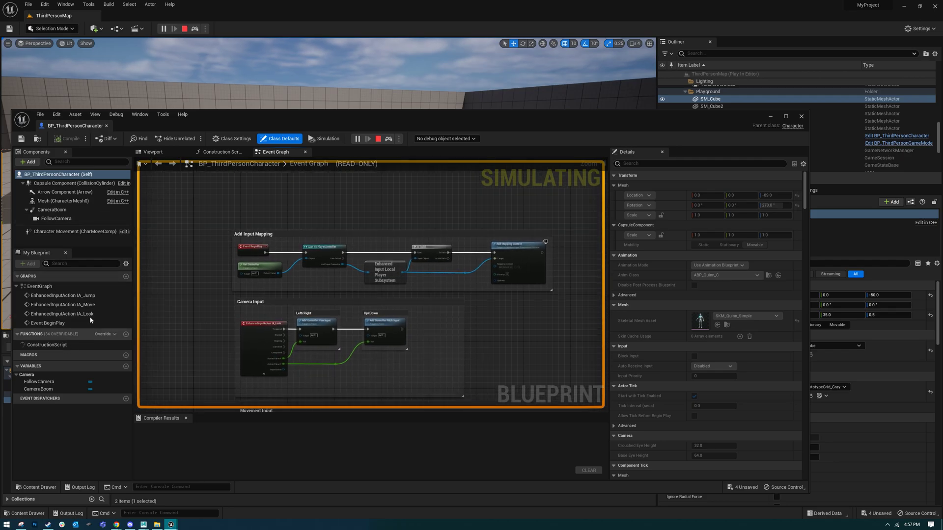
click(54, 201)
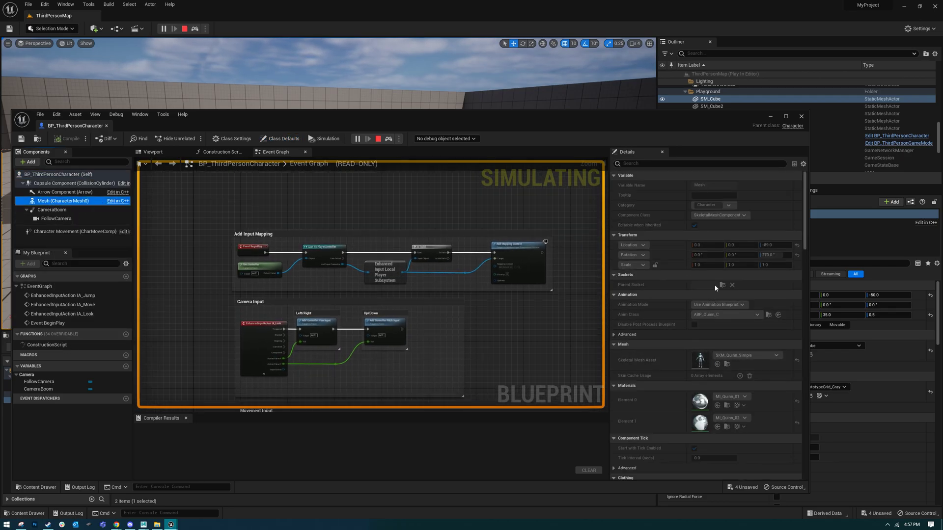
Step: Stop the play session and set the Mesh component's Skeletal Mesh Asset to SamusRig
drag(393, 116, 432, 243)
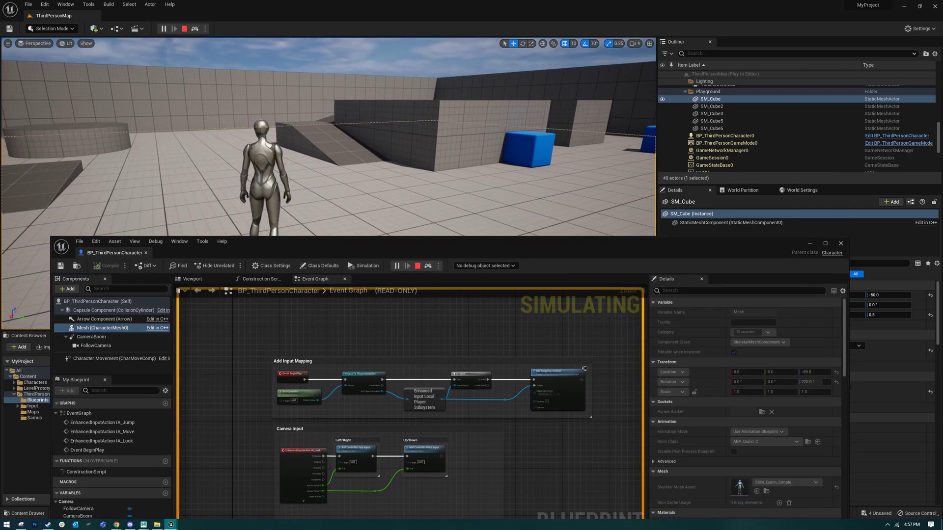
key(Escape)
click(749, 319)
drag(260, 80, 648, 125)
drag(743, 125, 401, 126)
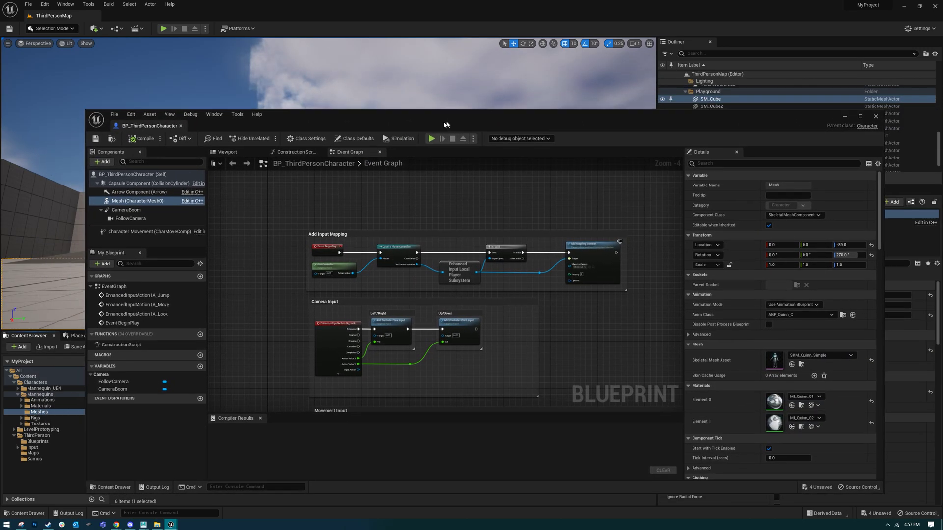
click(814, 357)
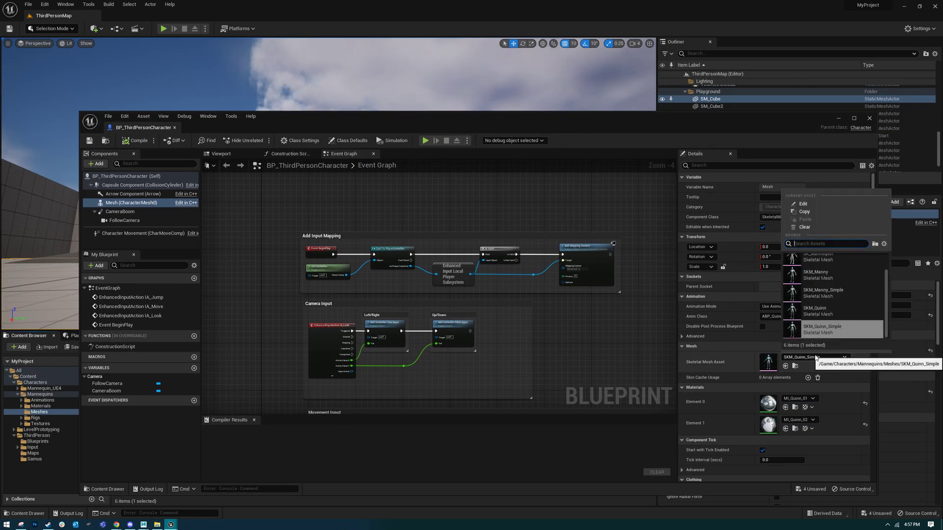
text(samus)
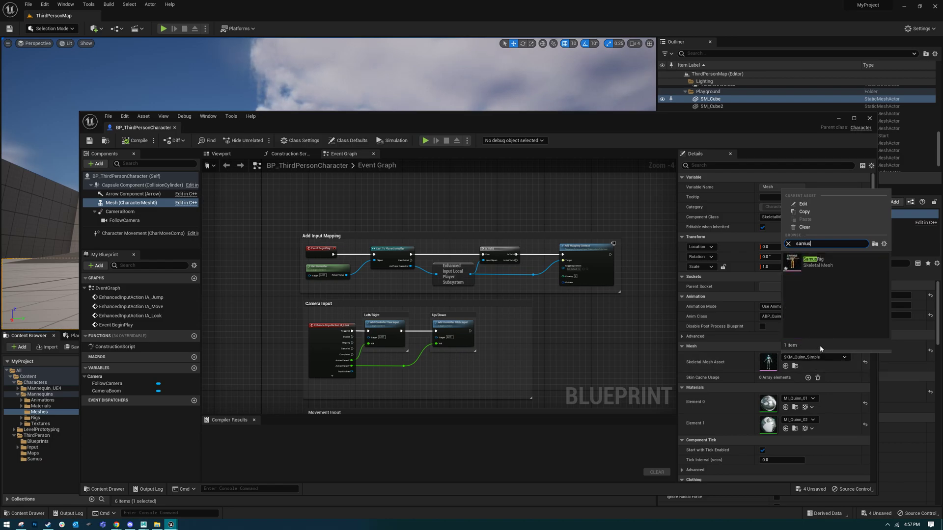
click(801, 264)
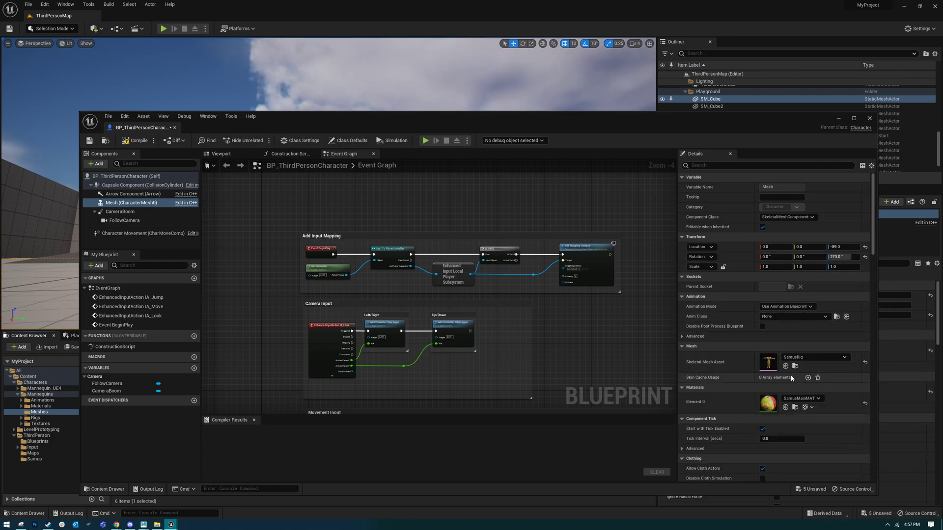
Step: Create an Animation Blueprint from the SamusRig skeletal mesh in the Samus folder, keeping the default name SamusRig_Skeleton_AnimBlueprint
mouse_move(529, 128)
mouse_down()
mouse_move(529, 136)
mouse_move(560, 136)
mouse_move(534, 137)
mouse_up()
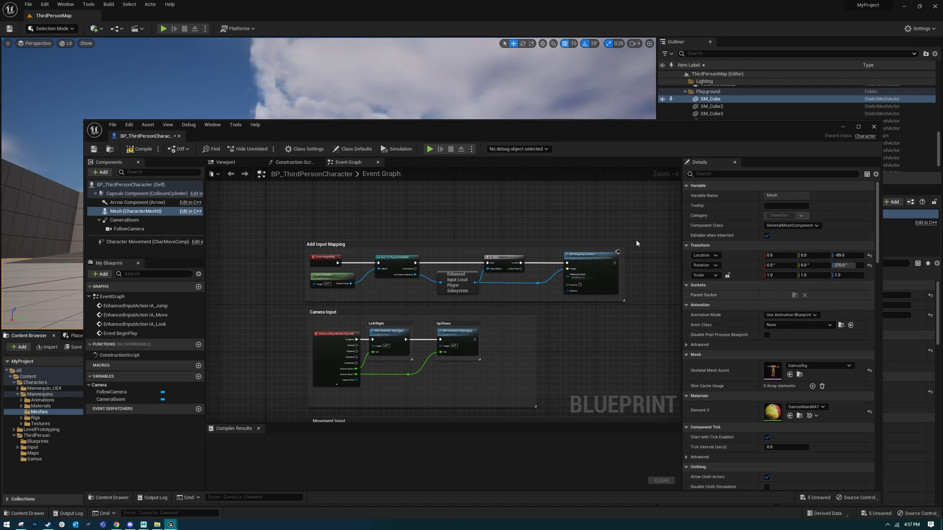
drag(495, 131, 479, 115)
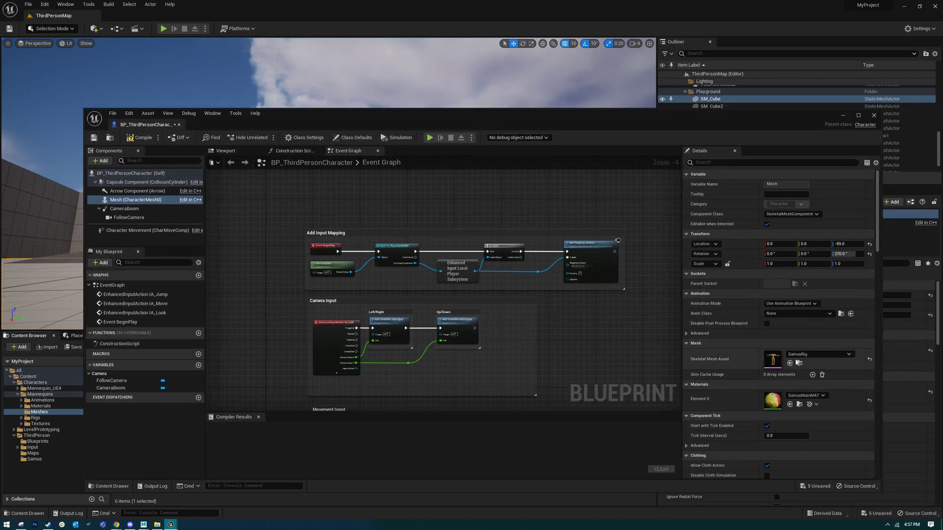
drag(333, 121, 403, 473)
click(316, 388)
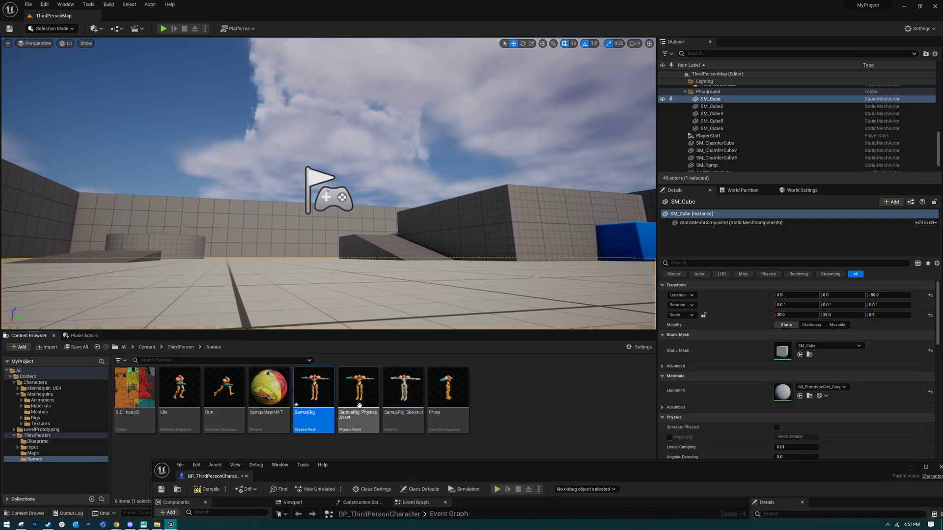
right_click(321, 377)
mouse_move(373, 141)
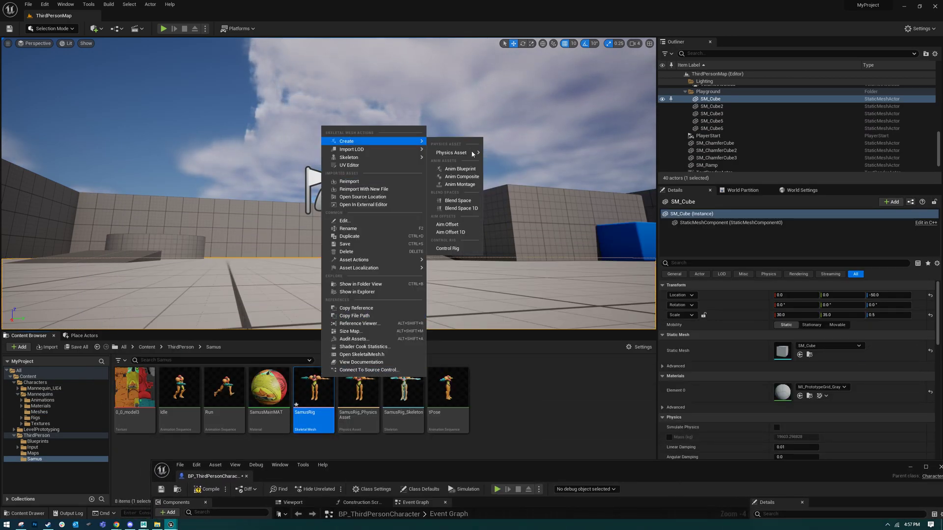
click(473, 170)
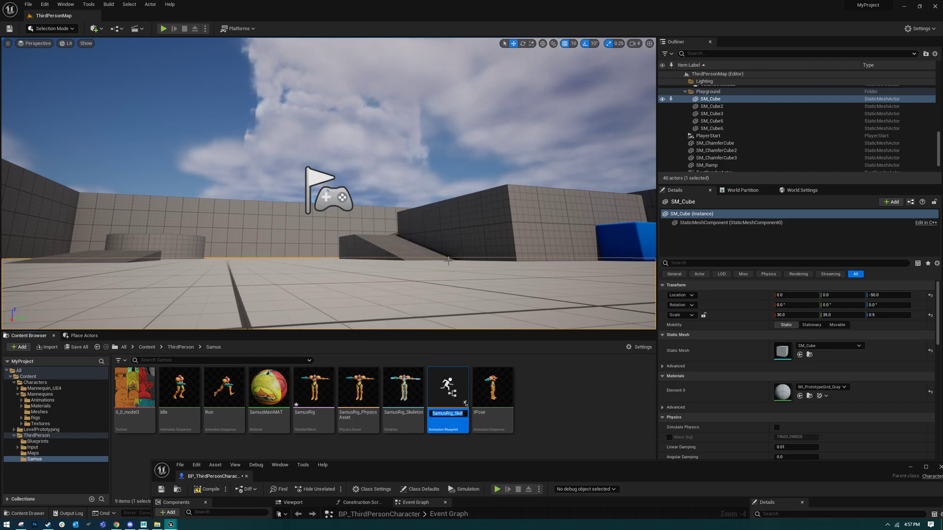
key(Return)
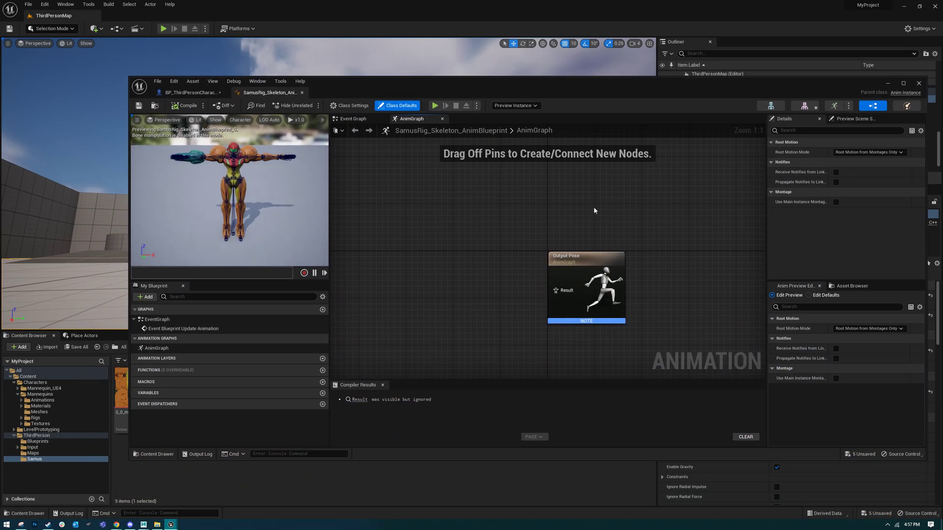
Step: Open SamusRig_Skeleton_AnimBlueprint and examine the Output Pose node in its AnimGraph
right_drag(594, 210, 681, 227)
drag(684, 236, 520, 148)
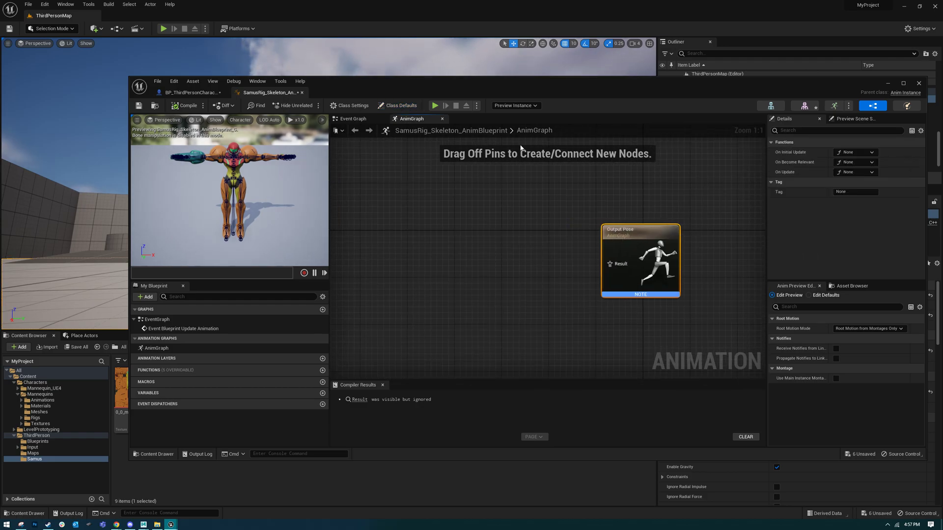
drag(483, 87, 887, 78)
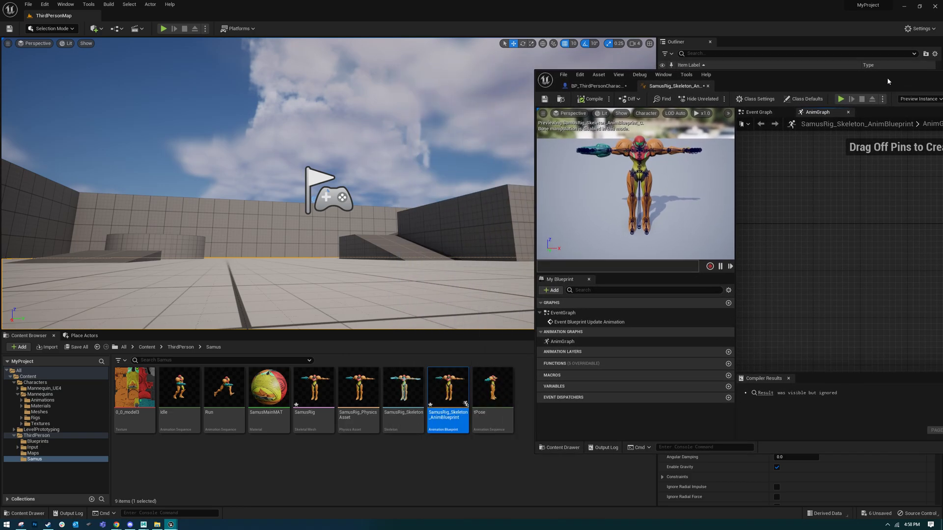
drag(887, 78, 505, 128)
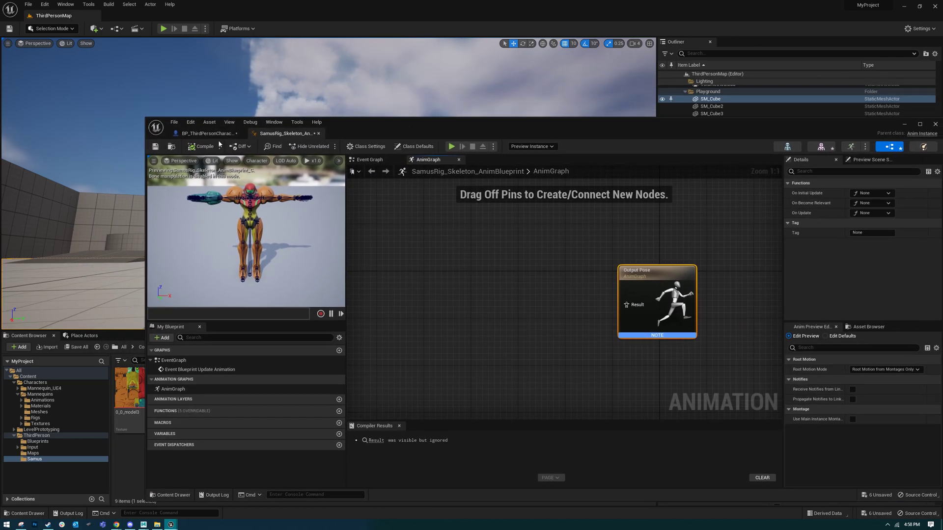
Step: Set the Anim Class of the Mesh component in BP_ThirdPersonCharacter to ABP_Quinn
click(206, 133)
click(859, 323)
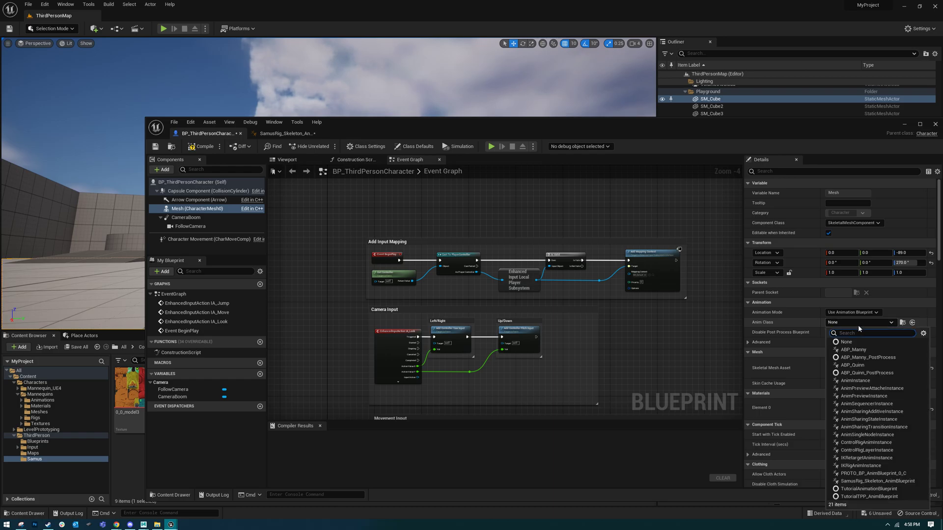
text(qui)
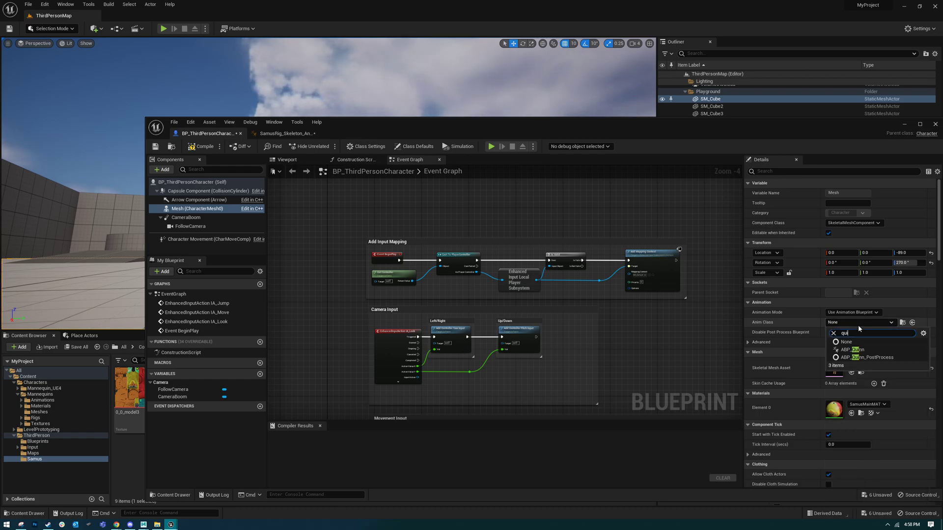
click(853, 350)
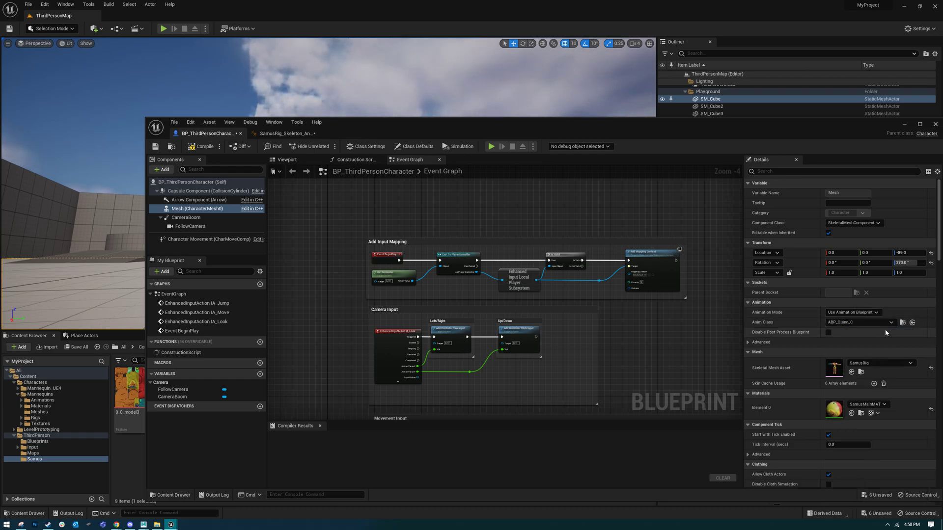
Step: Locate the ABP_Quinn Animation Blueprint in the project content, open it and examine its Event Graph
drag(486, 123, 741, 129)
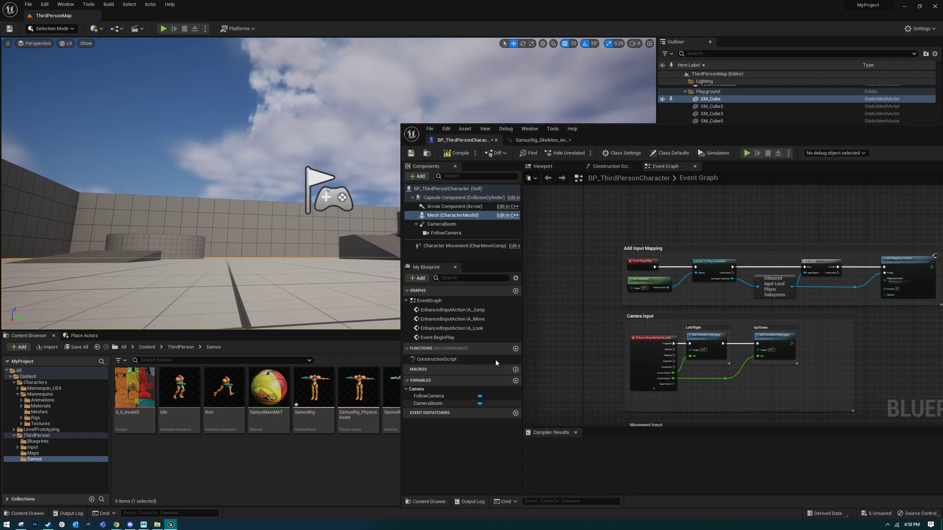
drag(597, 131, 241, 84)
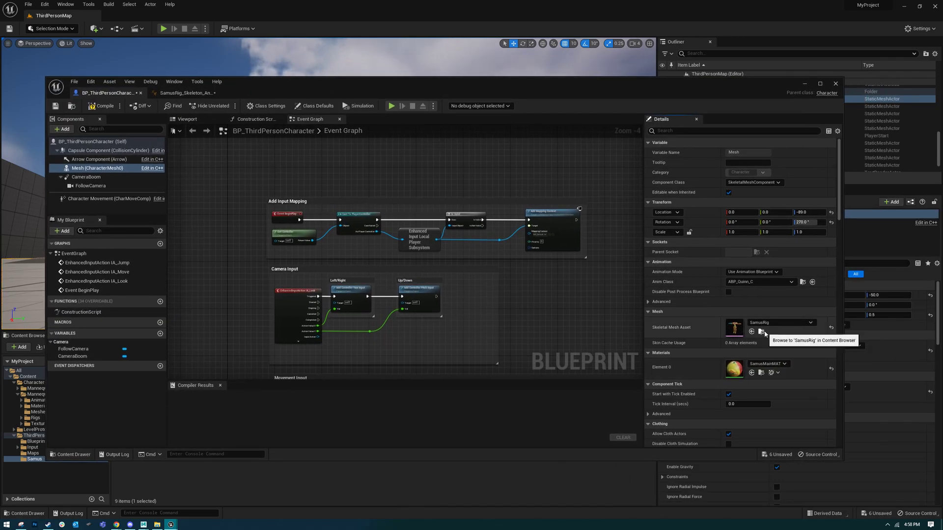
drag(344, 87, 639, 148)
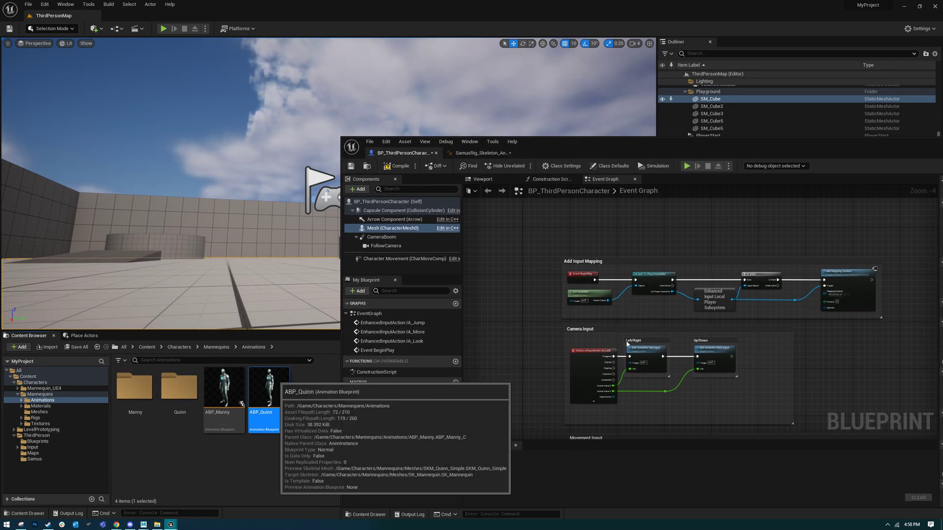
drag(894, 146, 588, 74)
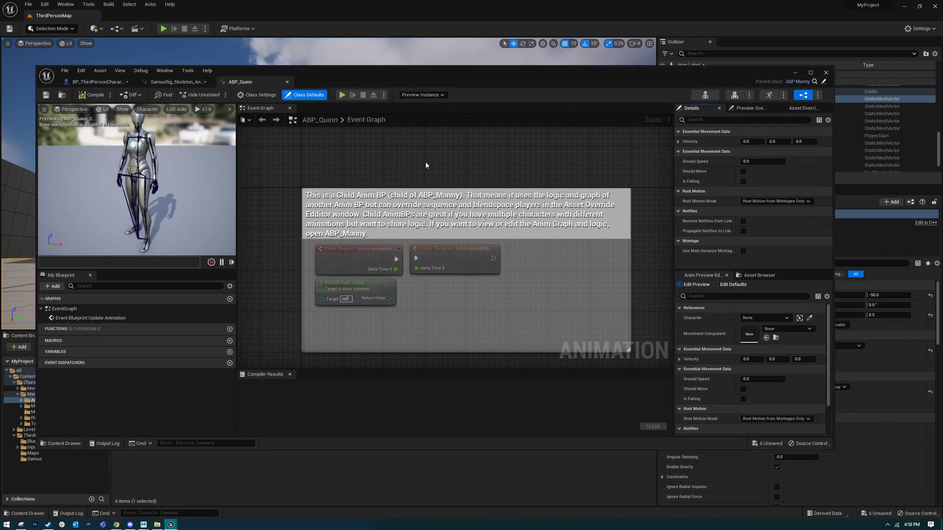
scroll(427, 164, down, 4)
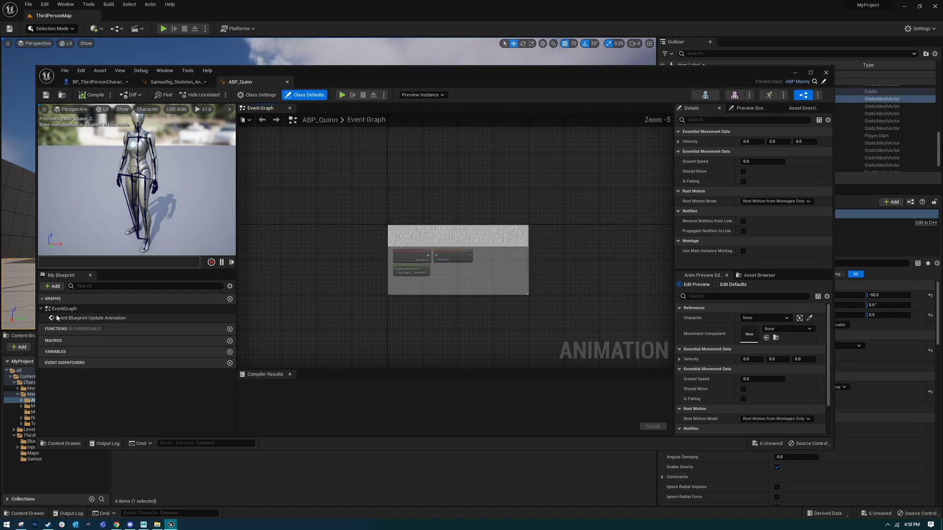
double_click(59, 310)
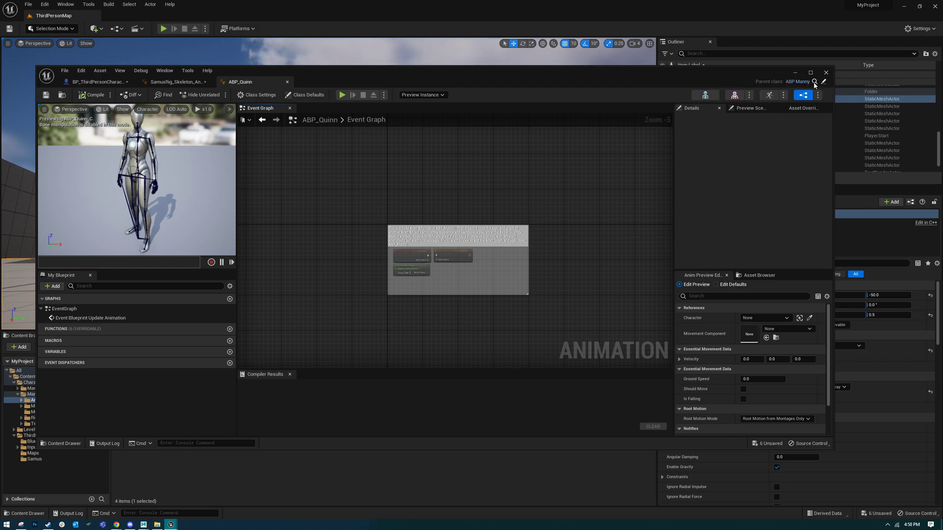
Step: Open ABP_Quinn's parent class, ABP_Manny, and examine all the node groups in its Event Graph
drag(367, 75, 671, 119)
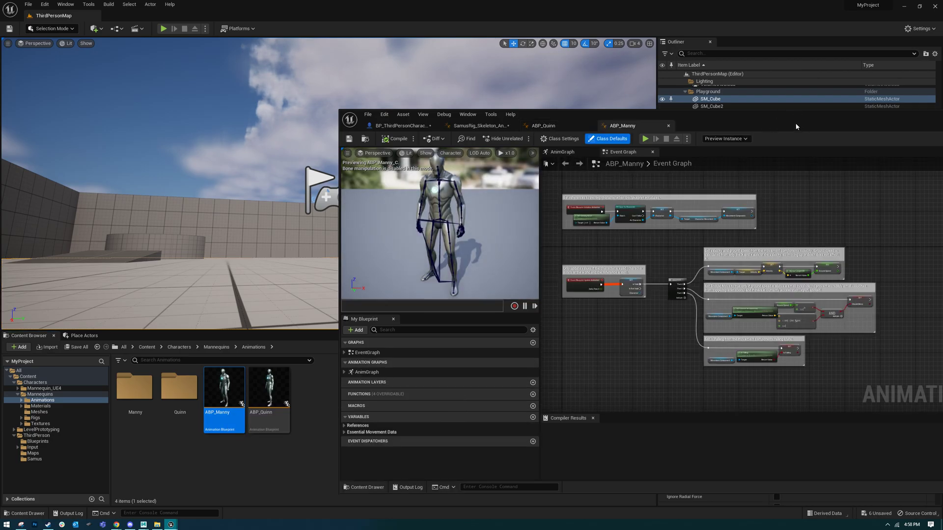
drag(798, 125, 591, 103)
click(164, 330)
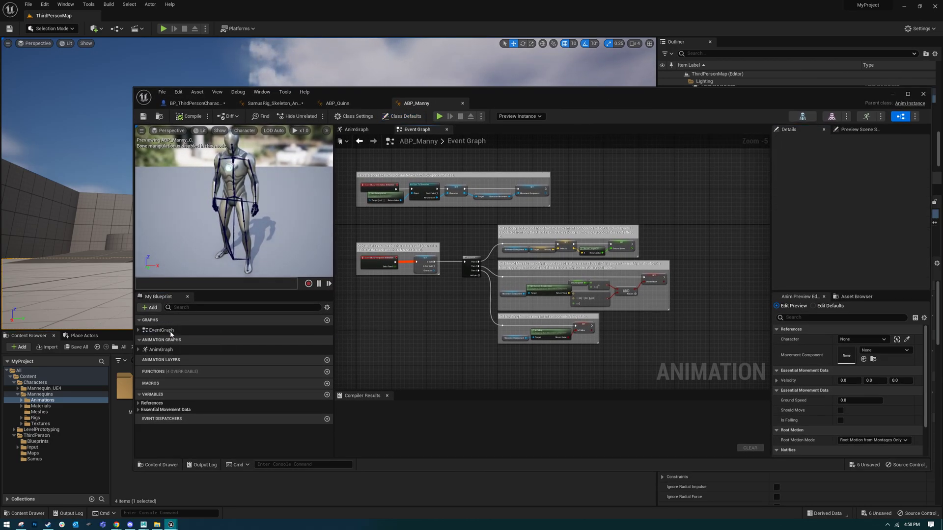
right_drag(435, 219, 445, 224)
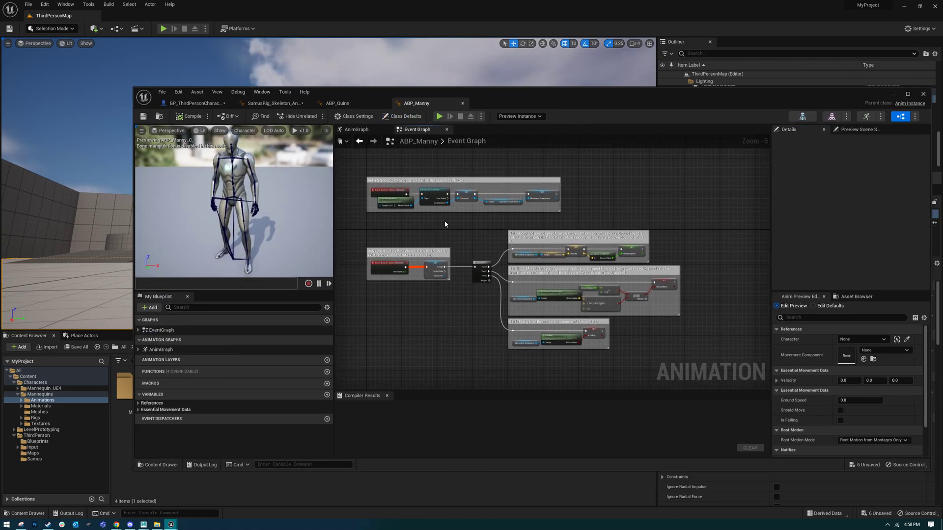
drag(487, 205, 687, 356)
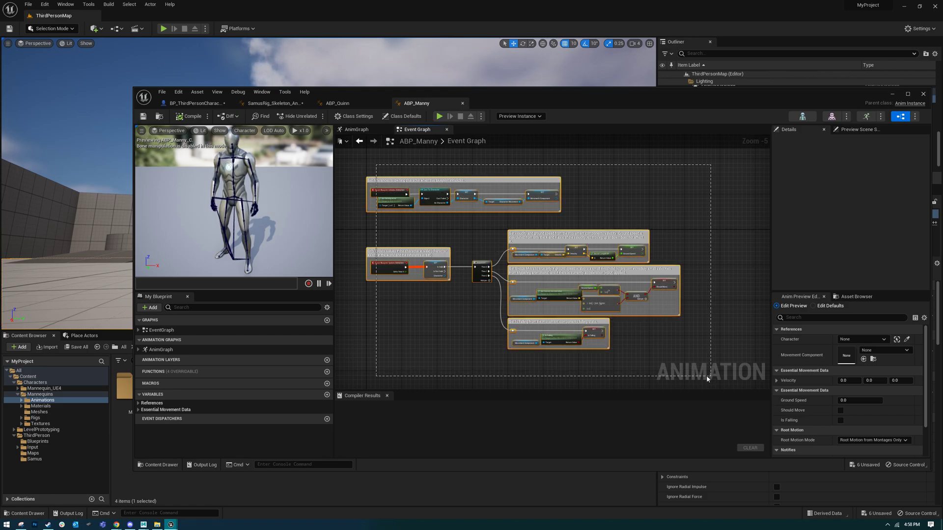
Step: Open ABP_Manny's AnimGraph and spread out the Output Pose, Control Rig and NOT nodes
double_click(192, 352)
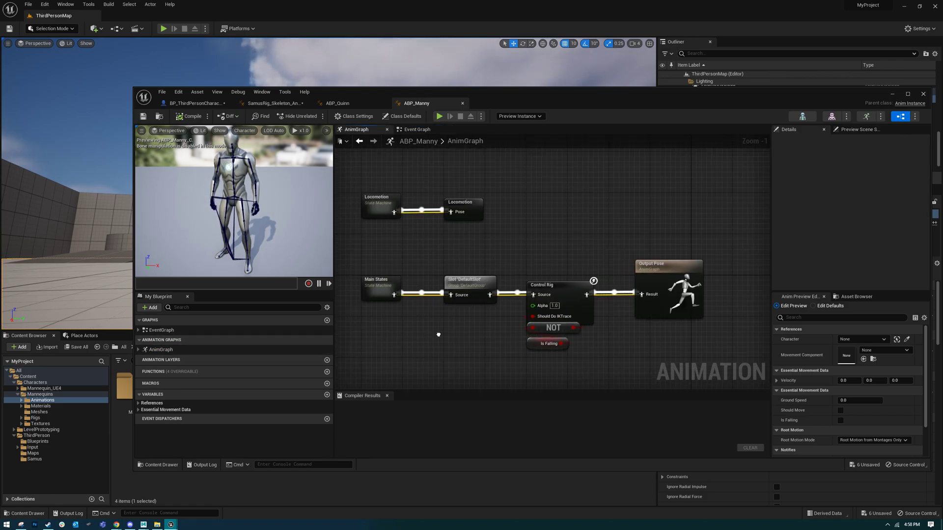
right_drag(531, 226, 521, 226)
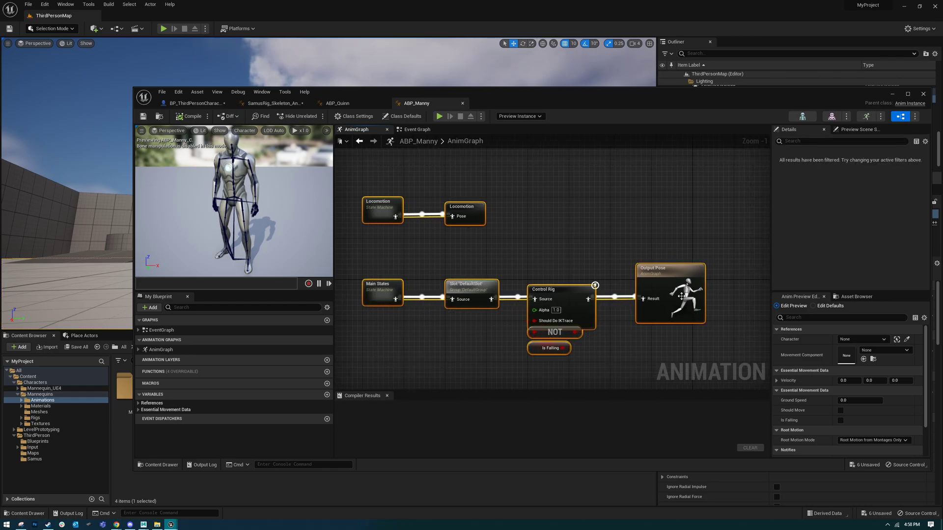
drag(668, 271, 735, 250)
drag(566, 290, 607, 253)
drag(513, 355, 490, 373)
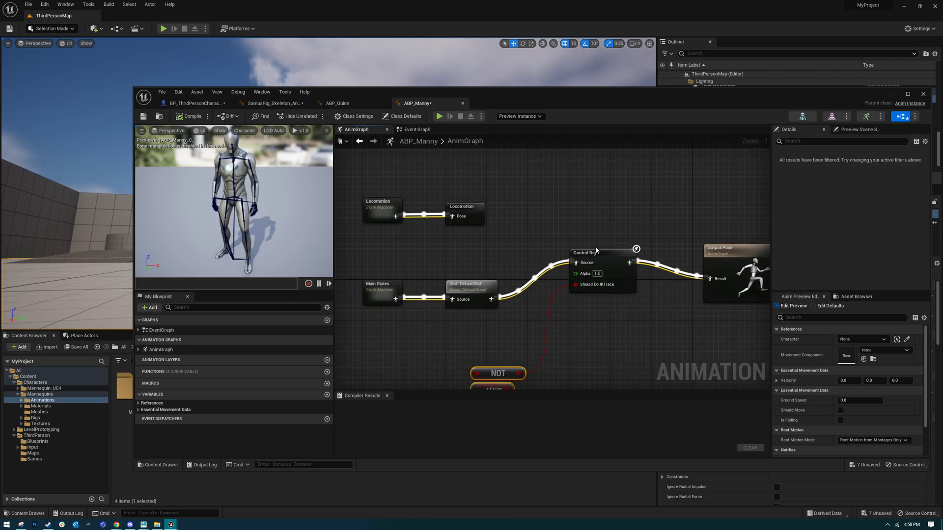
drag(597, 254, 597, 299)
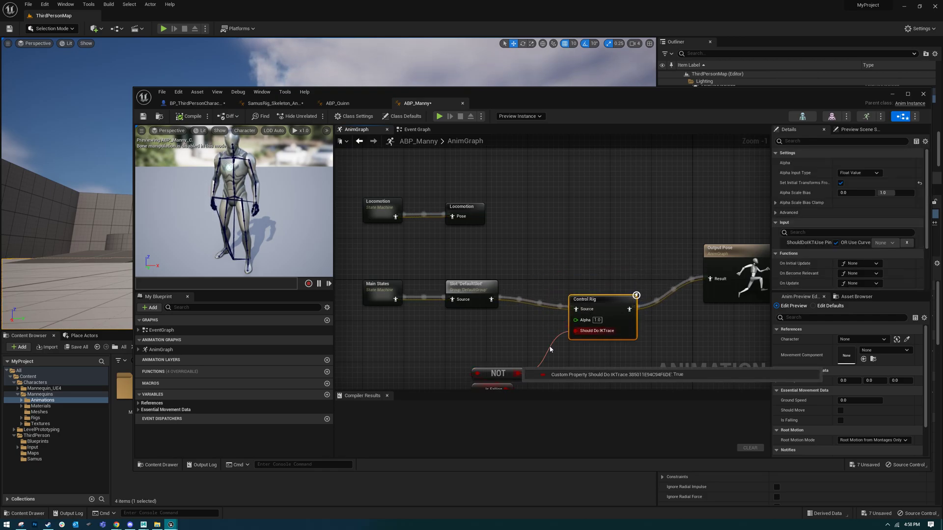
Step: Try disconnecting the NOT node from the Control Rig's Should Do IKTrace input, and undo that change
alt+click(551, 349)
right_drag(514, 353, 512, 329)
key(ctrl+z)
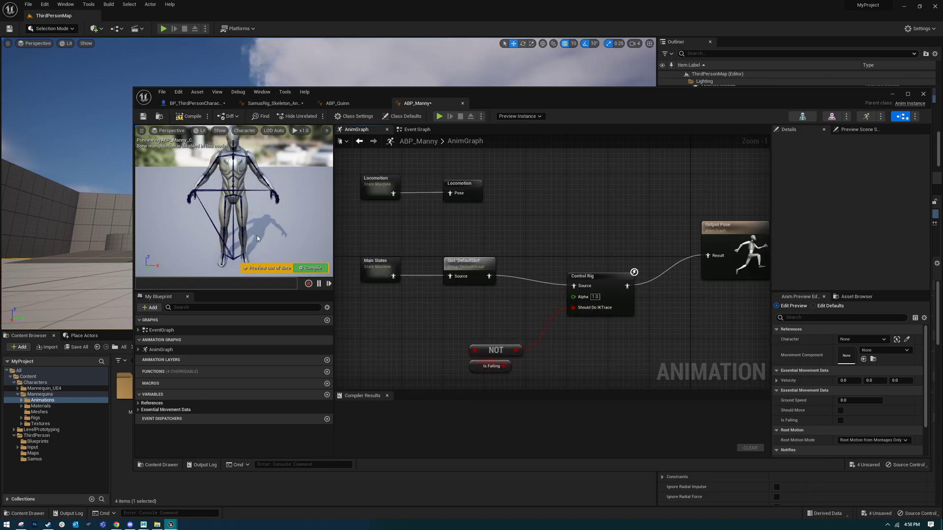
Step: Return to ABP_Manny's Event Graph and examine the Event Blueprint Initialize Animation group that sets the Character and Movement Component references
double_click(161, 330)
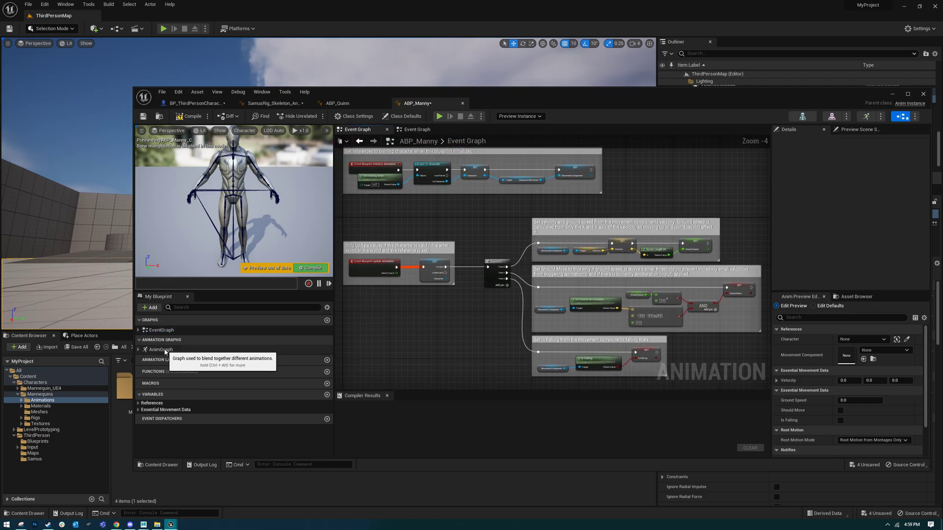
right_drag(473, 249, 508, 351)
scroll(472, 303, up, 3)
right_drag(472, 303, 480, 331)
drag(353, 194, 754, 283)
click(448, 304)
drag(394, 230, 394, 226)
click(557, 236)
click(721, 240)
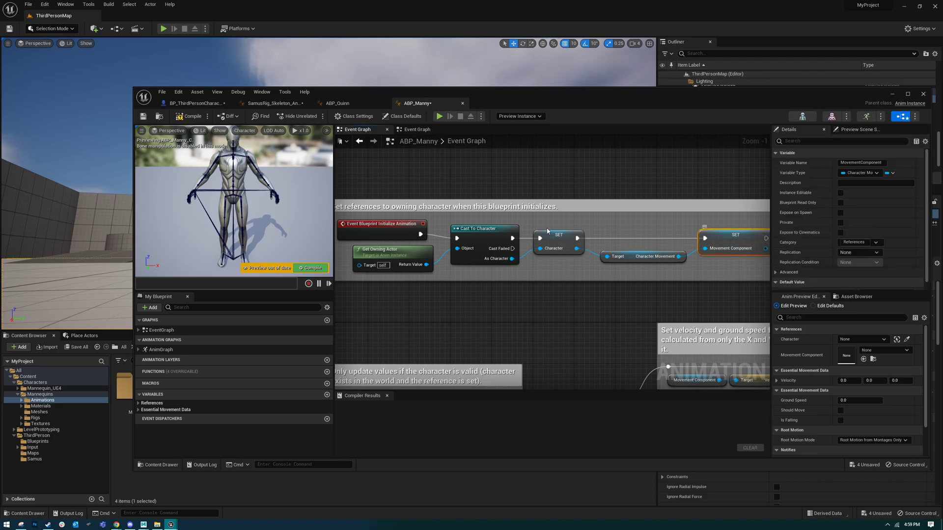
click(410, 207)
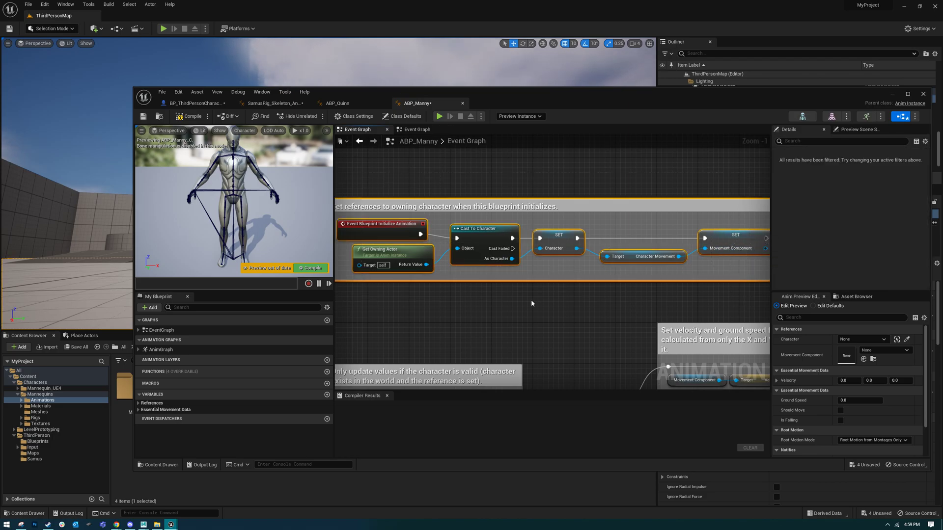
Step: Review BP_ThirdPersonCharacter's Event Graph, and the Event Graph and AnimGraph of SamusRig_Skeleton_AnimBlueprint
drag(729, 302, 742, 314)
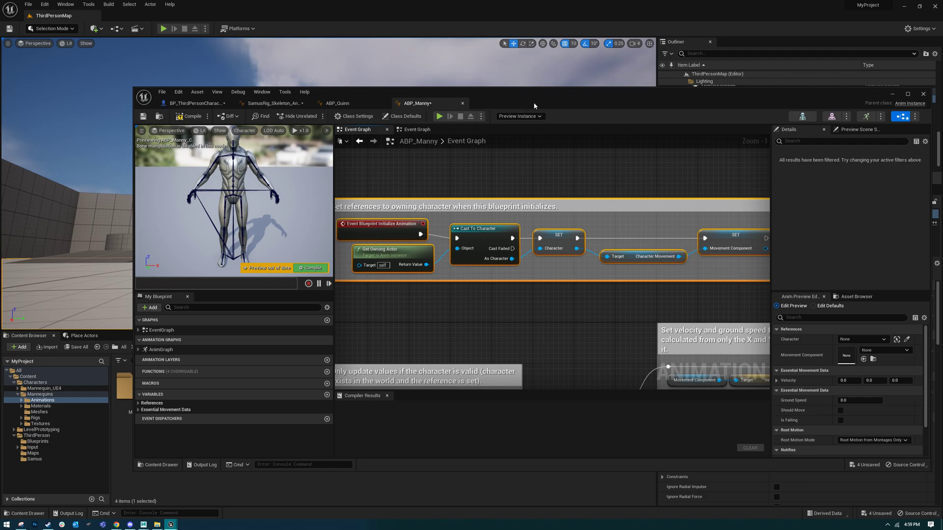
drag(534, 106, 543, 113)
click(216, 113)
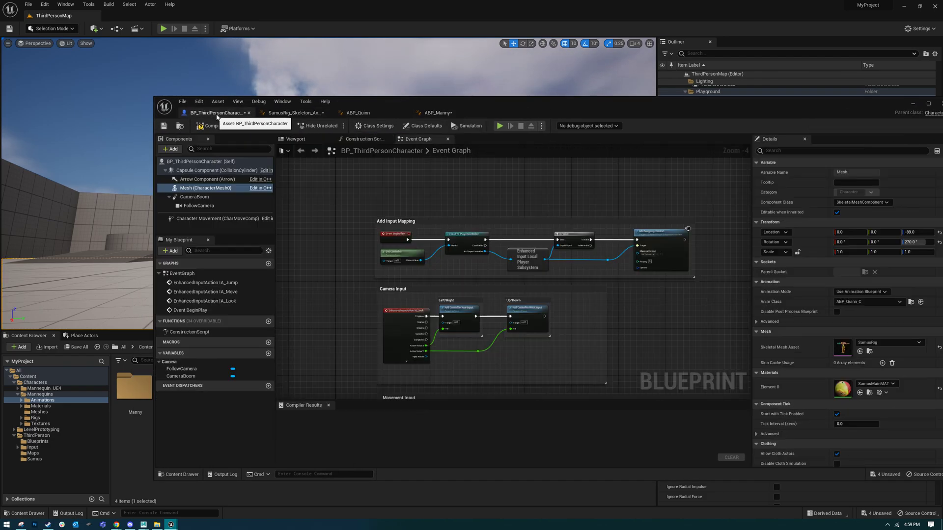
right_drag(515, 217, 471, 185)
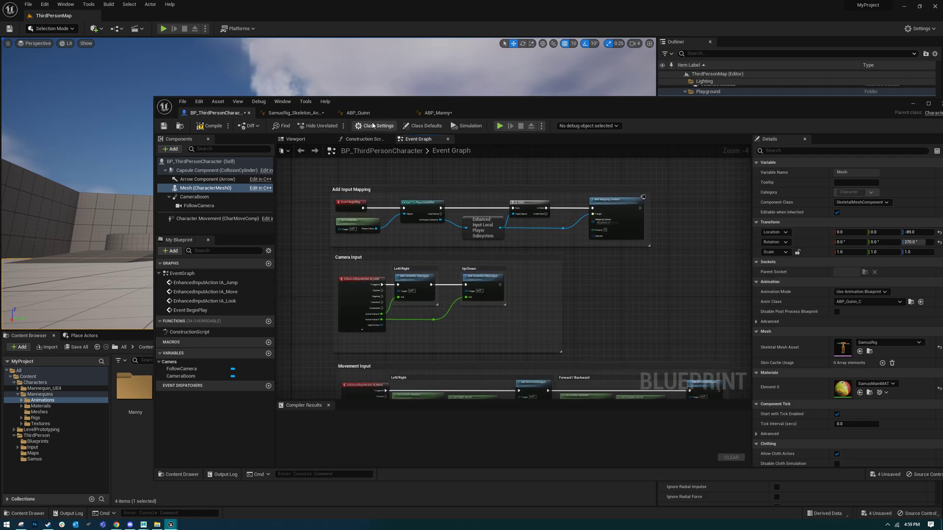
click(295, 112)
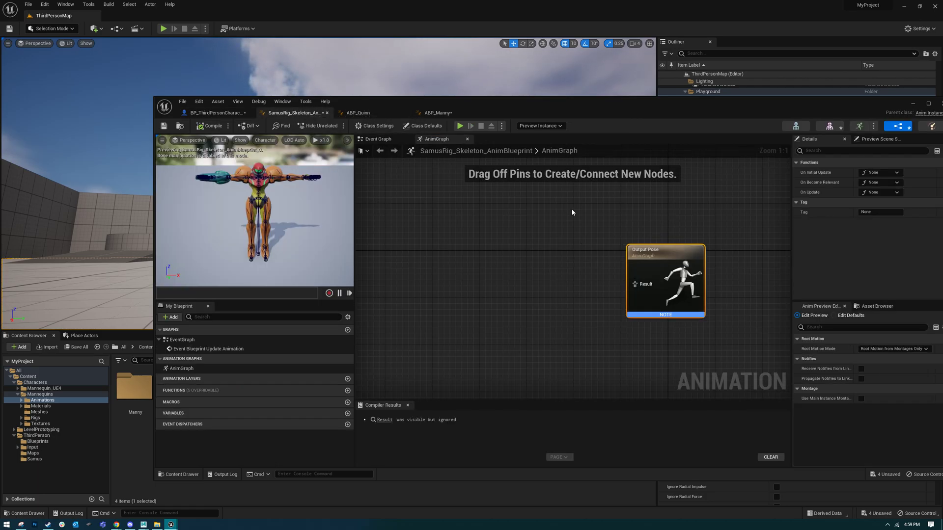
right_drag(570, 238, 600, 223)
double_click(180, 340)
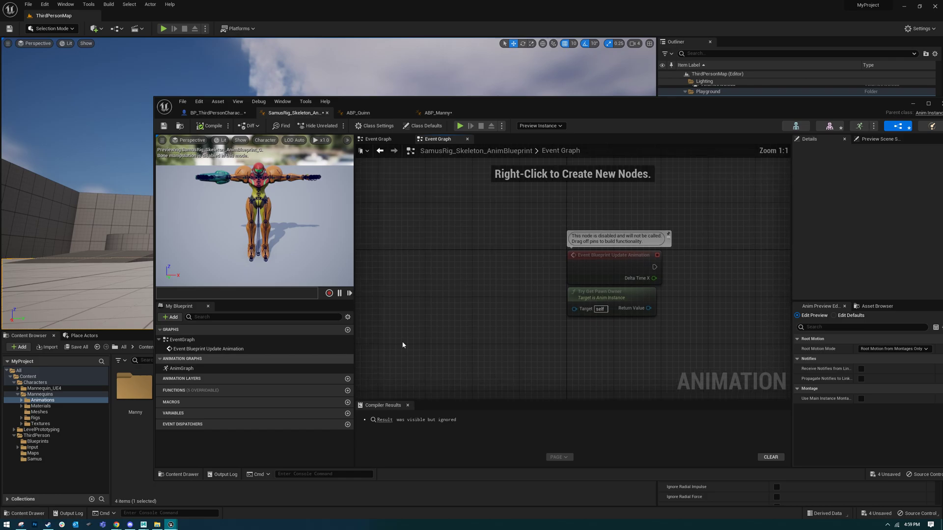
double_click(256, 368)
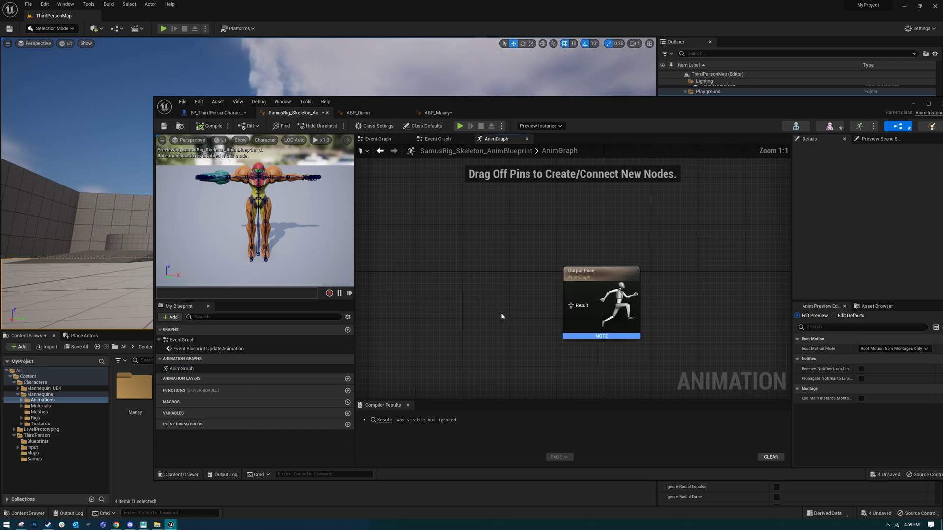
Step: Compare ABP_Manny's AnimGraph and ABP_Quinn's Event Graph with the AnimGraph of SamusRig_Skeleton_AnimBlueprint
click(438, 113)
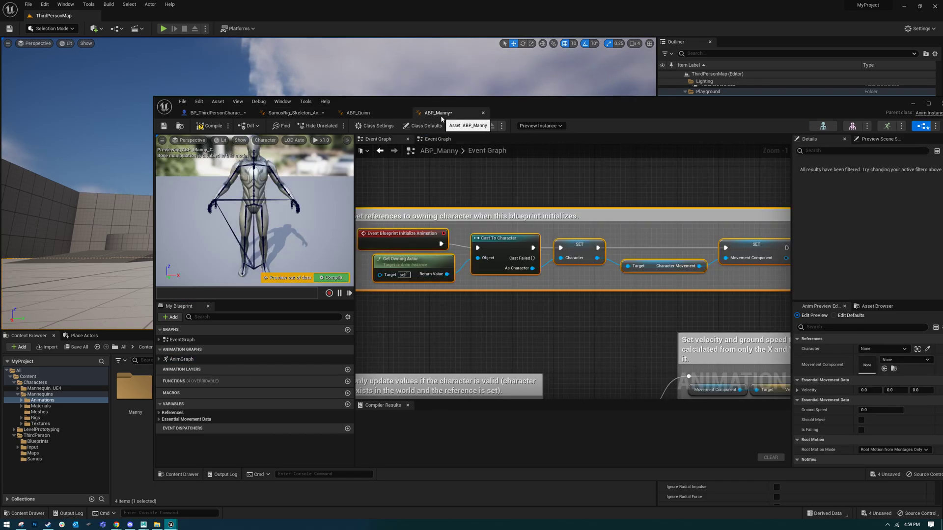
double_click(182, 360)
right_drag(593, 217, 578, 229)
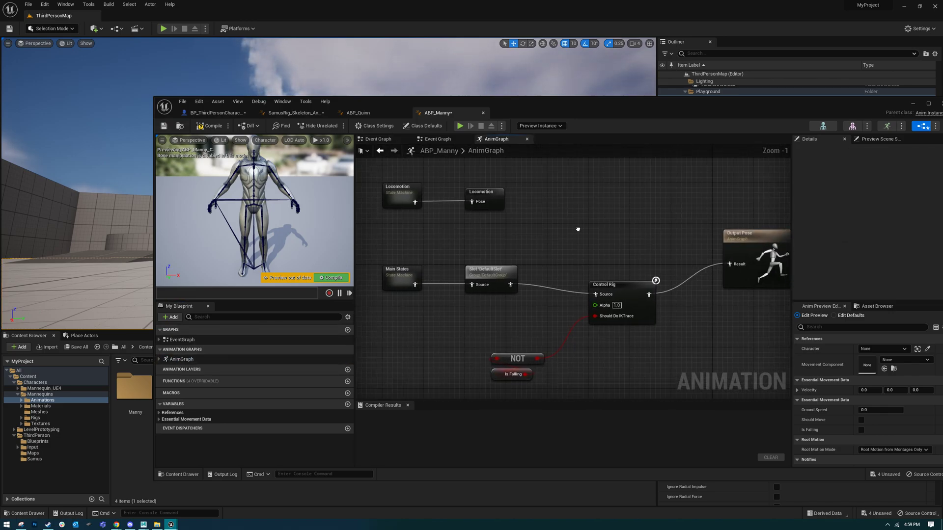
click(361, 115)
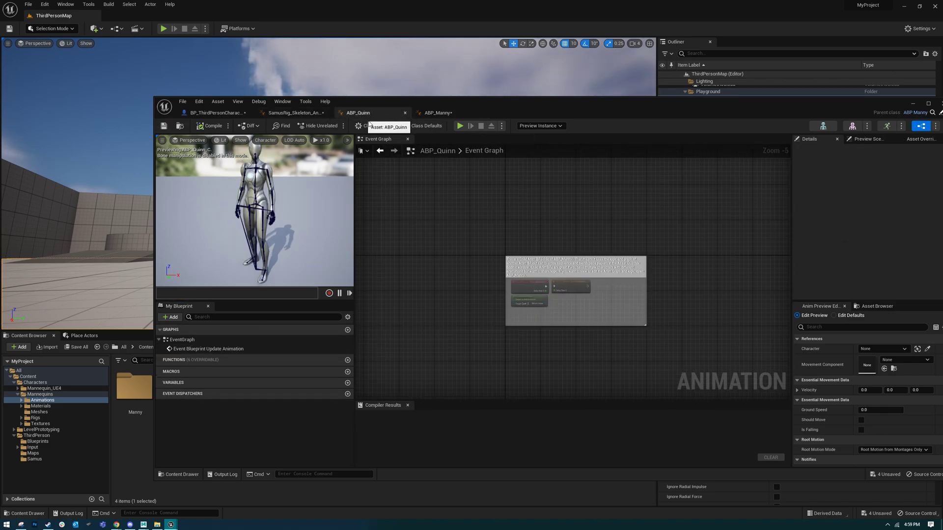
click(305, 113)
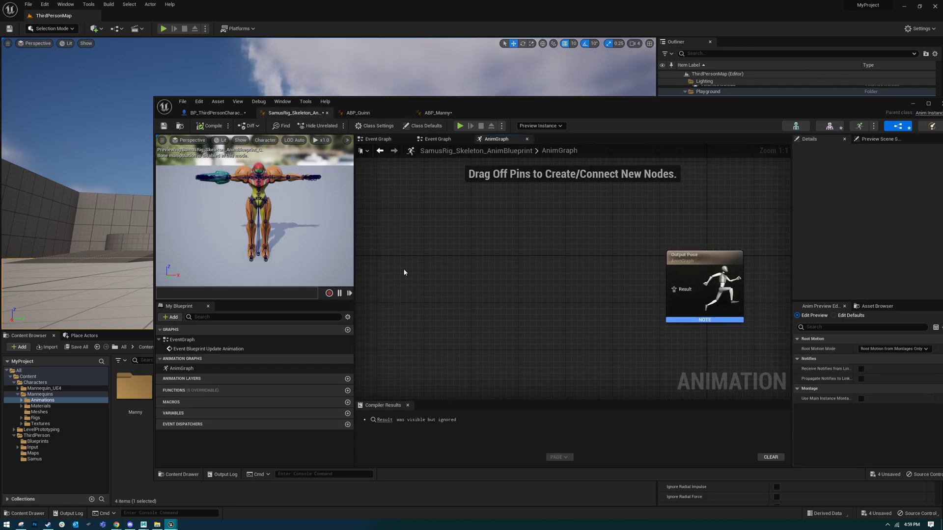
mouse_move(411, 107)
mouse_down()
mouse_move(473, 97)
mouse_move(407, 102)
mouse_up()
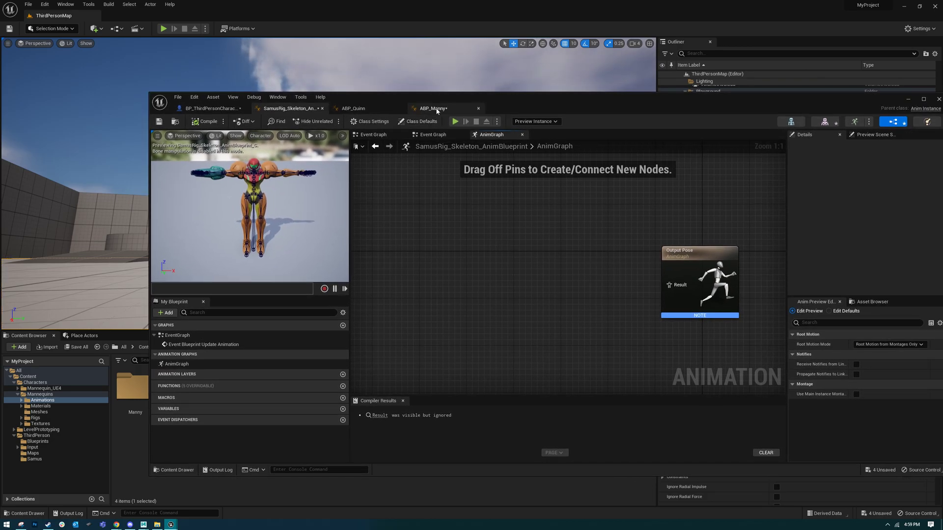
click(437, 109)
click(290, 109)
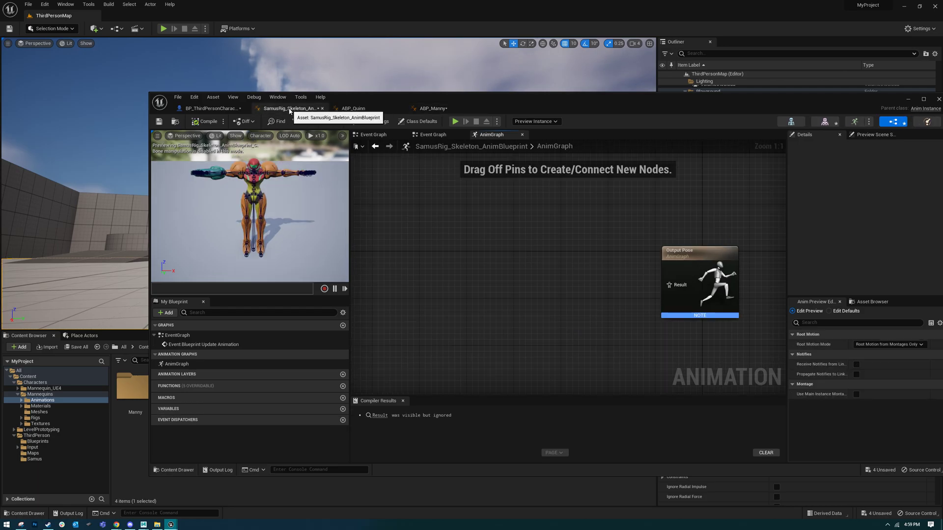
Step: Locate SamusRig_Skeleton_AnimBlueprint in its content folder and select the Idle and Run animation sequences there
drag(384, 98, 702, 109)
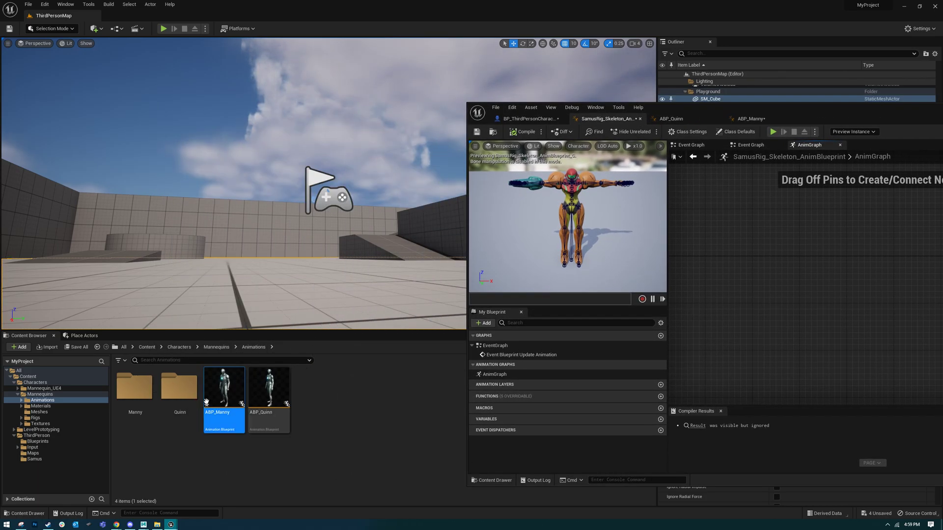
click(493, 131)
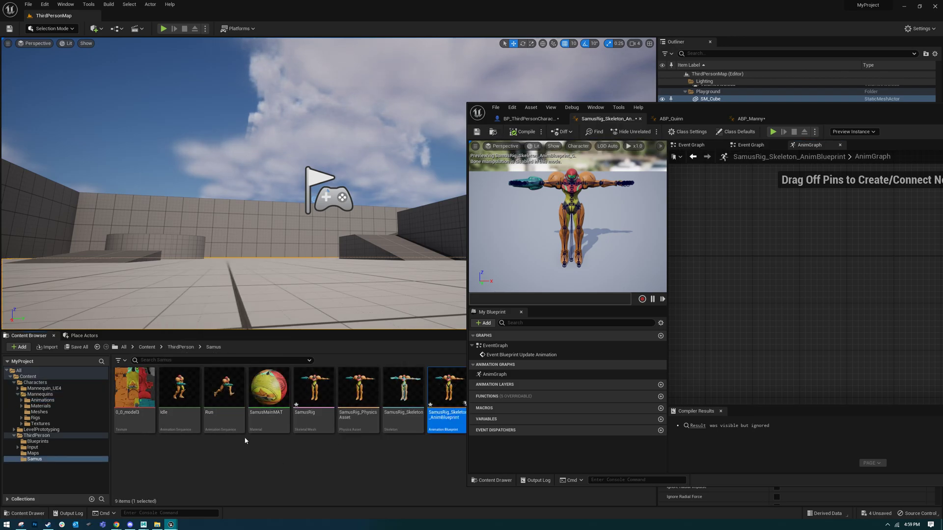
click(179, 388)
shift+click(224, 388)
drag(224, 388, 181, 389)
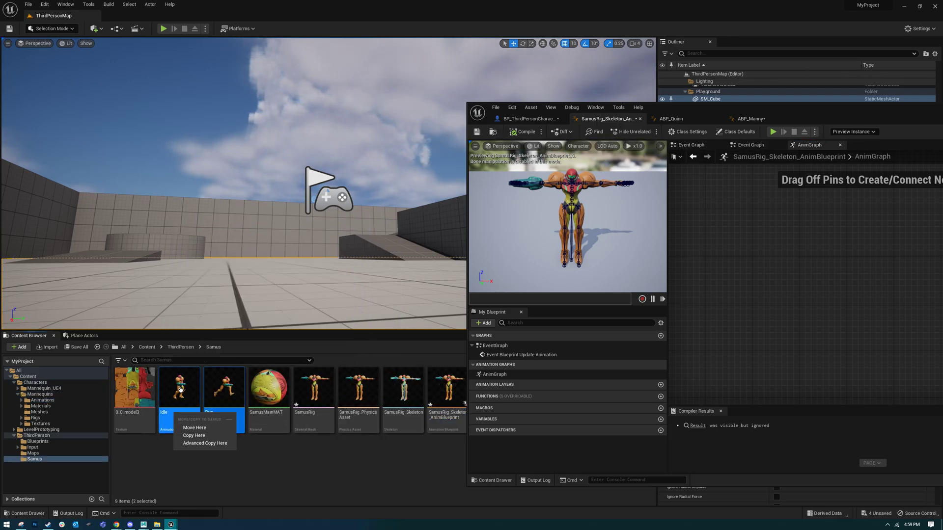
drag(766, 120, 471, 91)
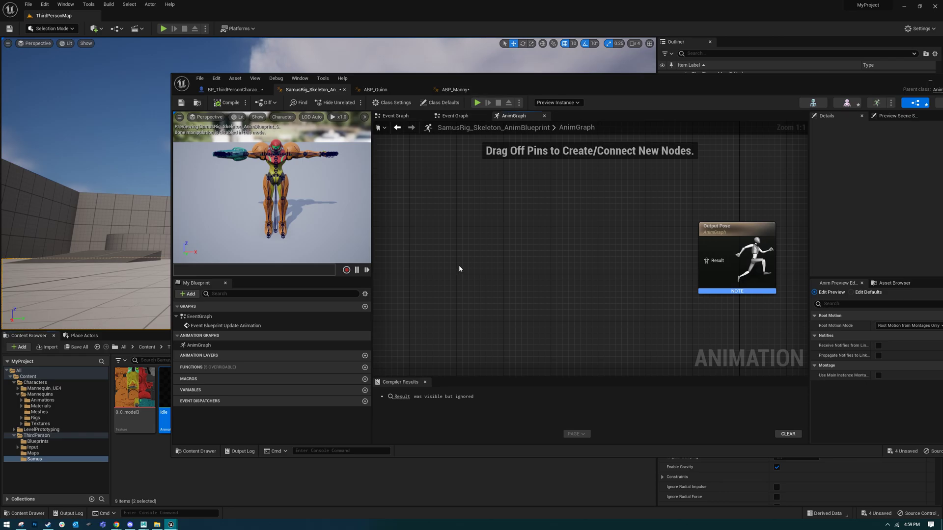
Step: Add a State Machine node to the Samus AnimGraph and connect it to the Output Pose's Result
right_click(469, 259)
text(state)
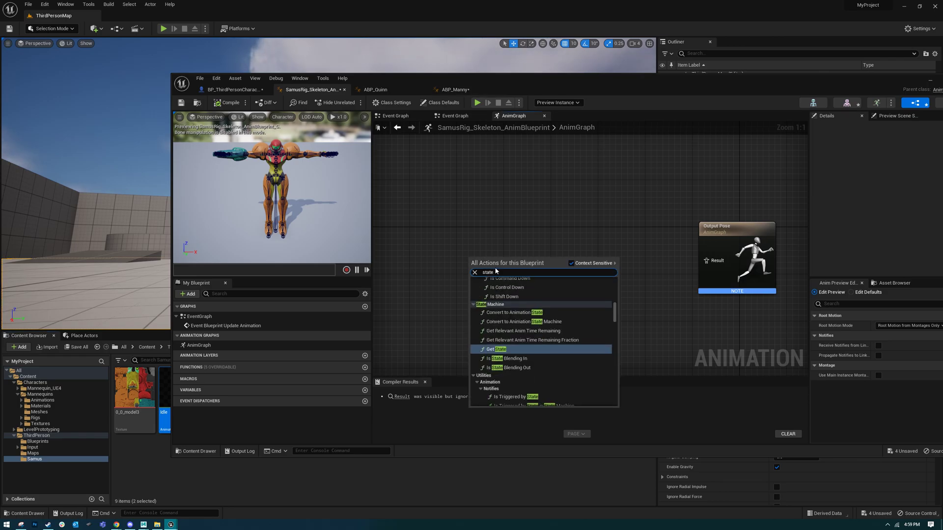
text( ma)
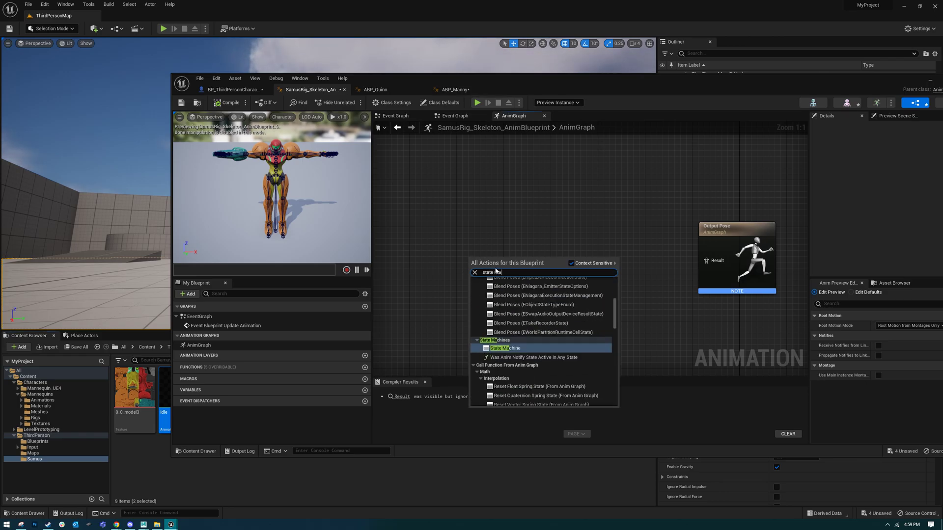
key(Return)
drag(489, 269, 709, 263)
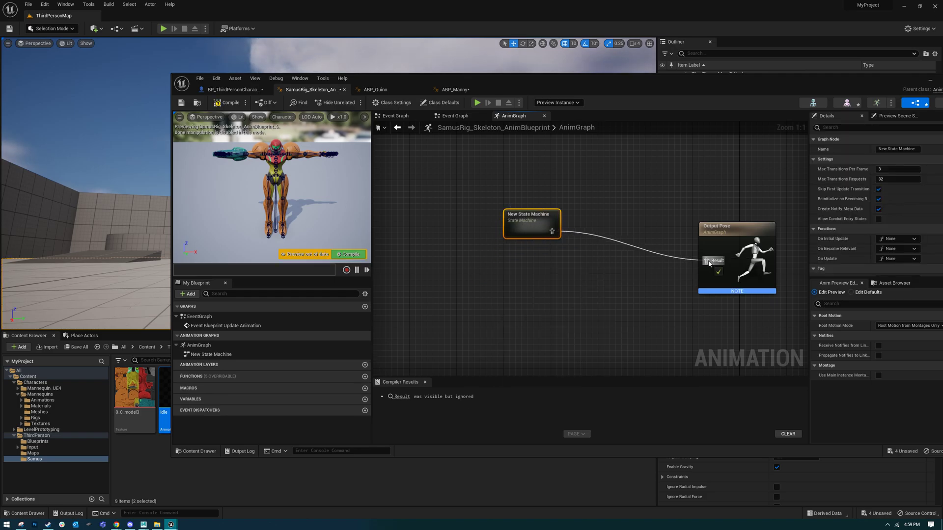
Step: Open the new state machine and add Run and Idle states from the Samus animation sequences
double_click(535, 235)
right_drag(467, 287, 329, 282)
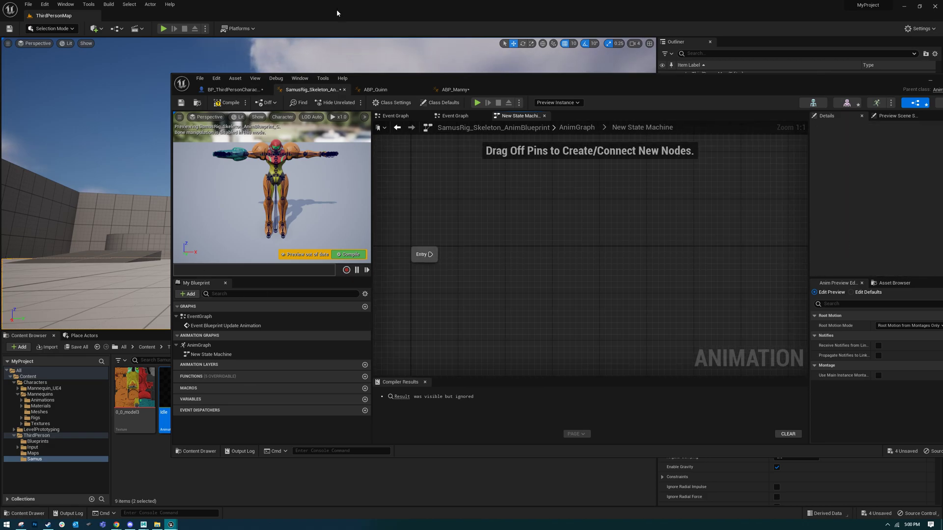
drag(396, 83, 586, 87)
drag(224, 393, 677, 222)
click(688, 286)
drag(179, 393, 673, 319)
Step: Connect Entry to Idle and create one transition each way between Run and Idle, removing the duplicate Run to Idle transition
drag(698, 233, 703, 312)
drag(805, 92, 475, 86)
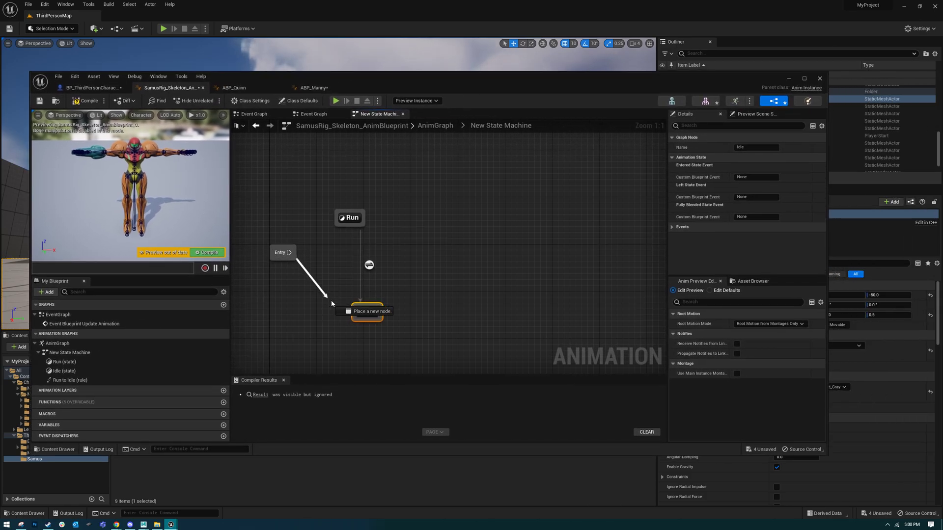
drag(351, 220, 361, 304)
click(322, 355)
drag(362, 226, 362, 225)
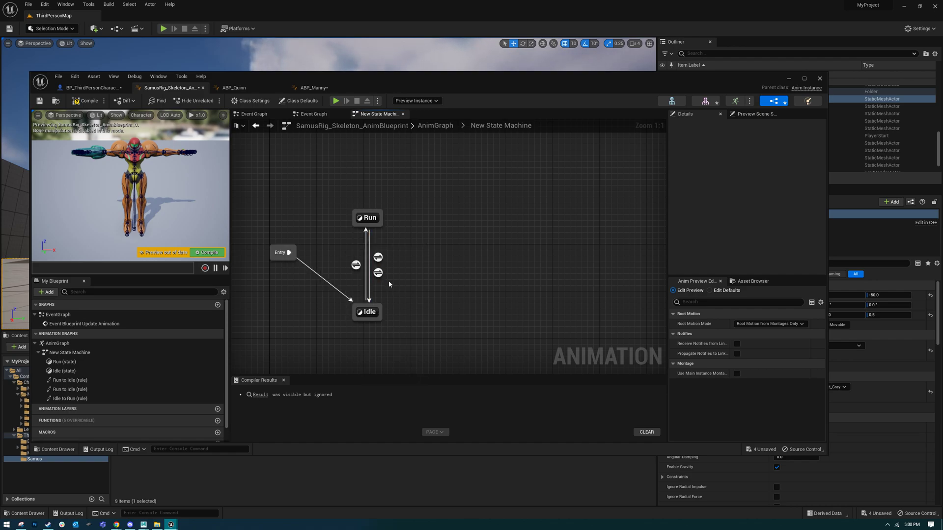
click(378, 273)
key(Delete)
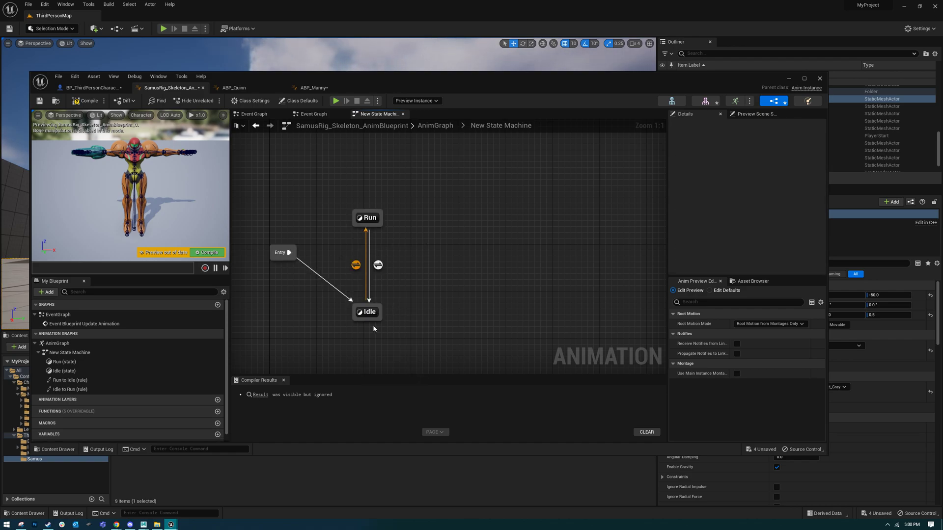
Step: Open the Idle state to examine its sequence player and output pose, and return to the state machine
drag(368, 217, 386, 158)
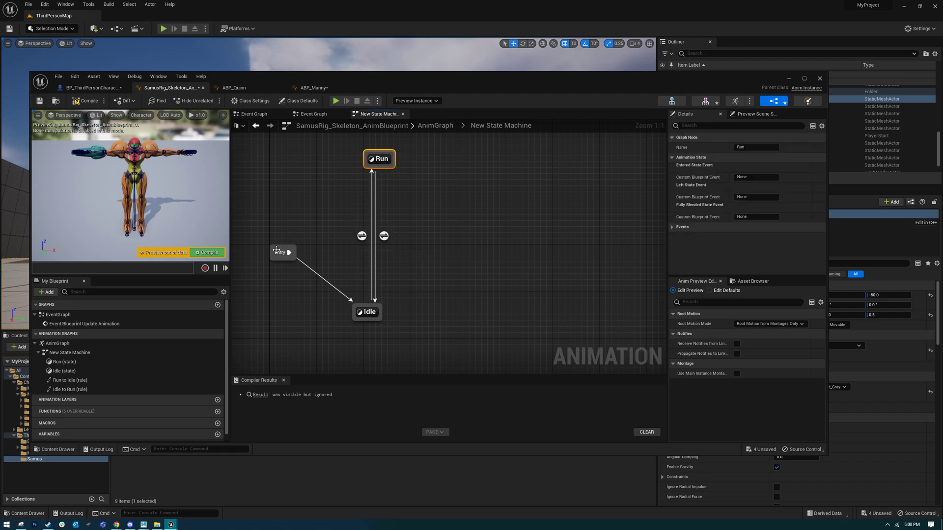
click(373, 313)
double_click(373, 312)
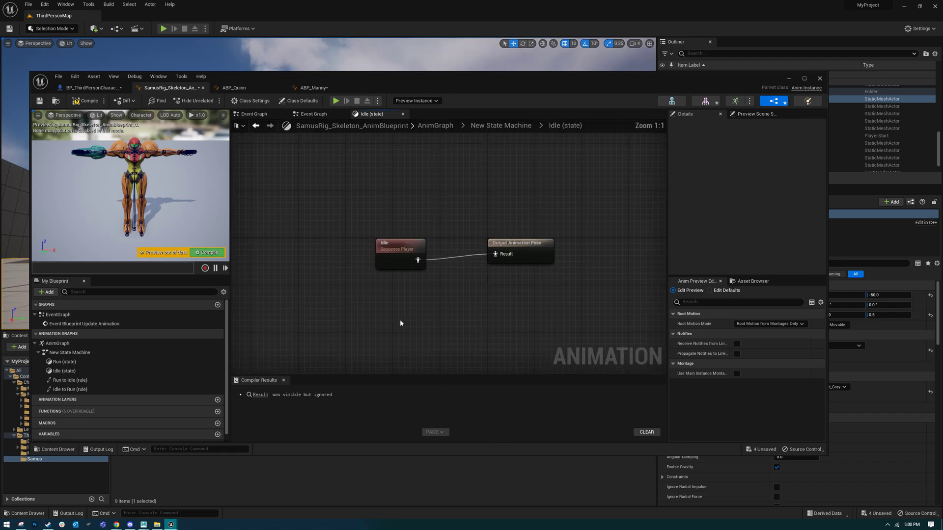
click(408, 256)
click(255, 127)
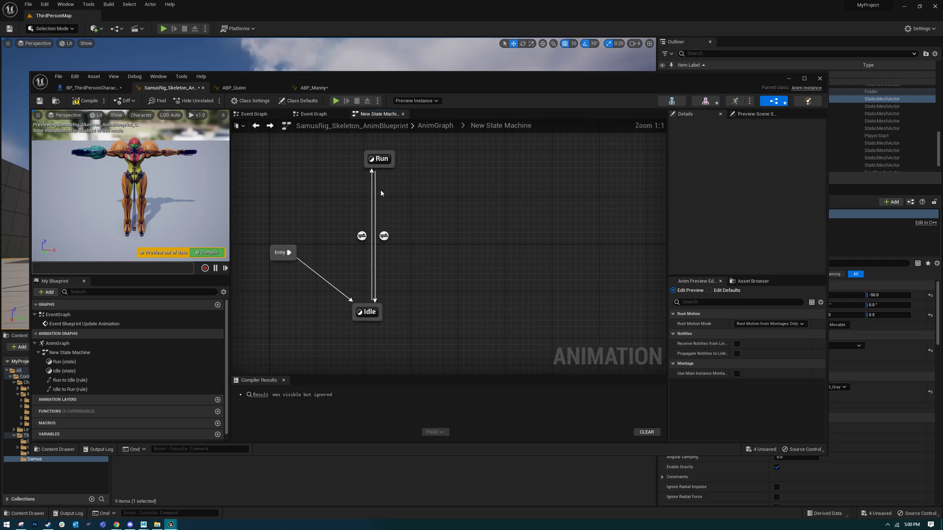
Step: Move the Run state closer to Idle and inspect the Idle to Run transition rule
drag(380, 159, 357, 230)
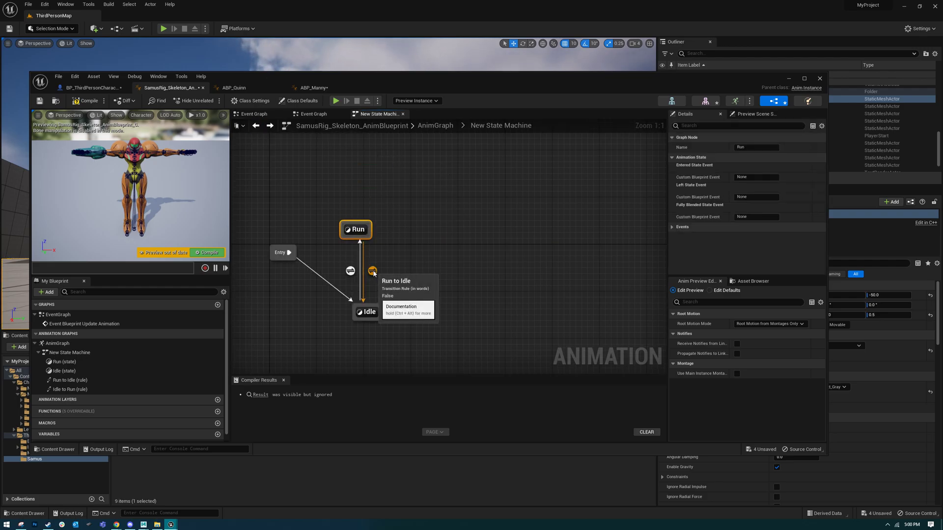
double_click(350, 270)
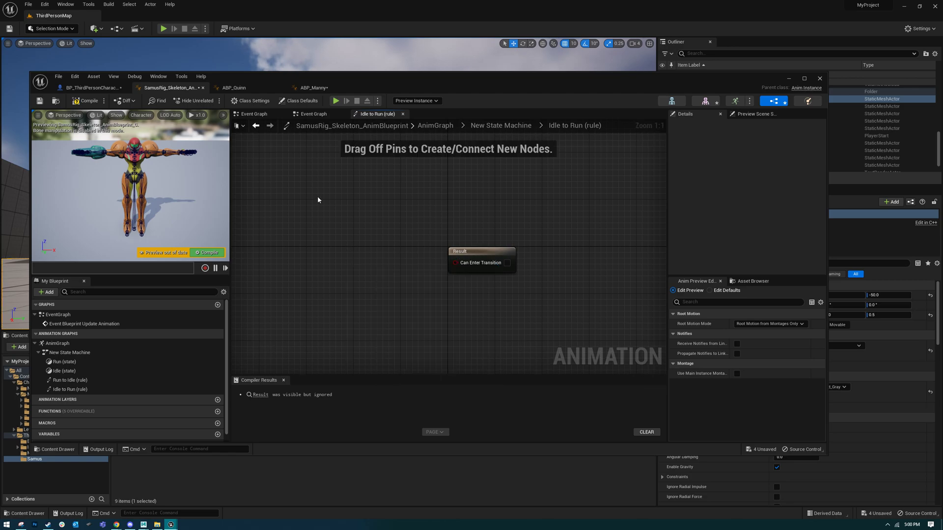
click(255, 126)
drag(366, 232, 366, 238)
scroll(124, 384, down, 1)
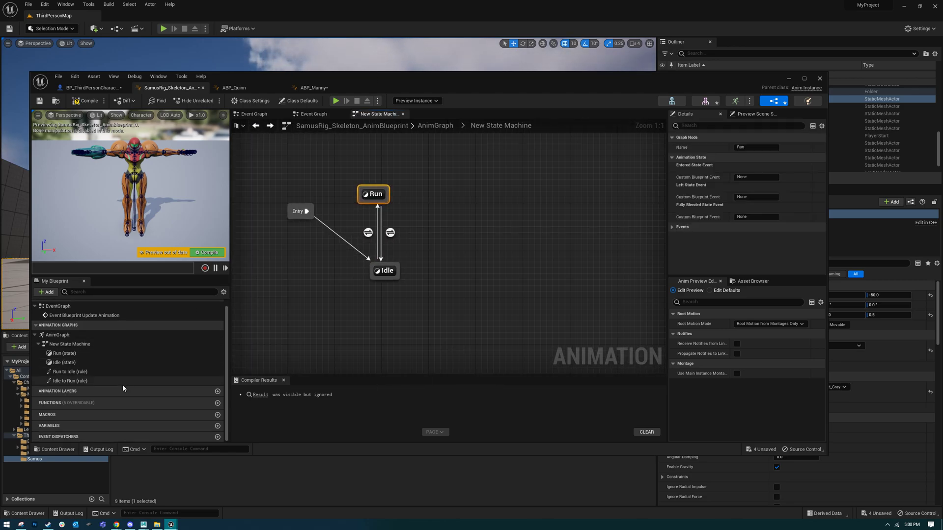
Step: Create a Float variable named Speed in the Samus Animation Blueprint
click(216, 426)
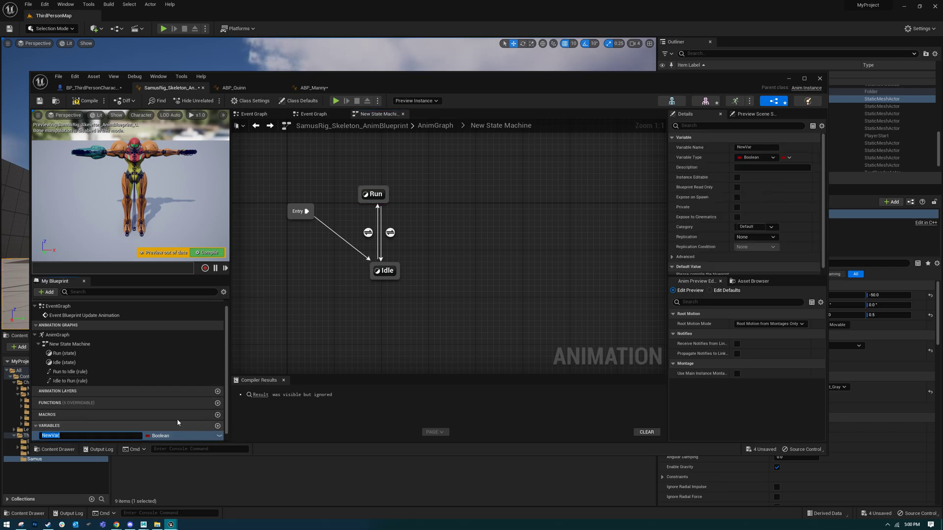
click(166, 436)
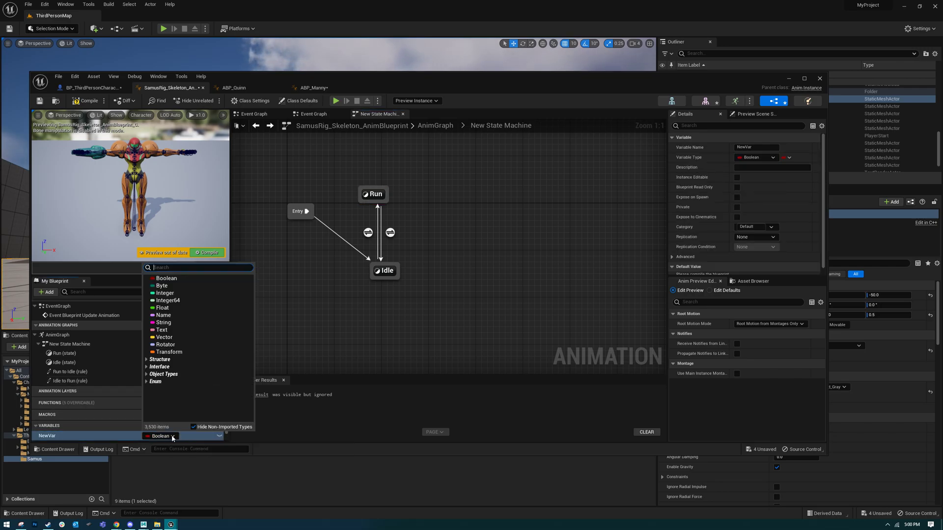
click(162, 308)
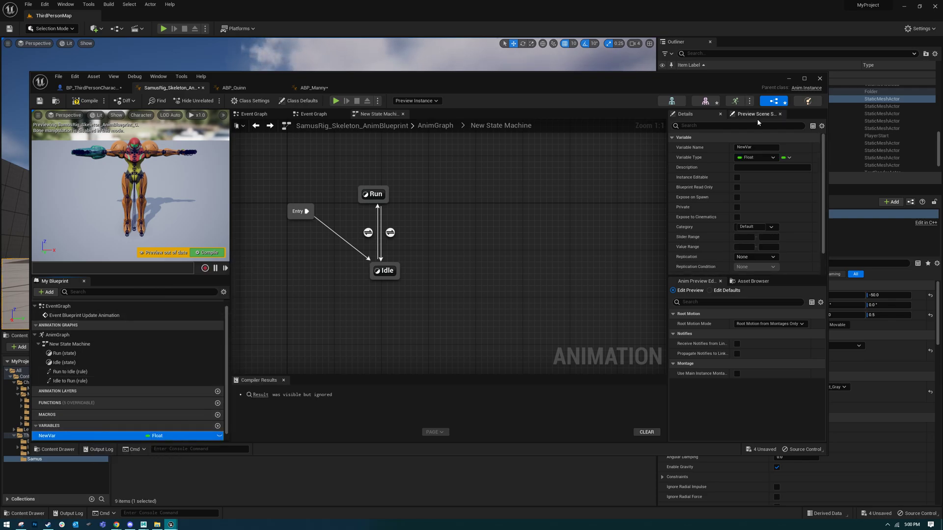
click(765, 147)
text(Speed)
key(Return)
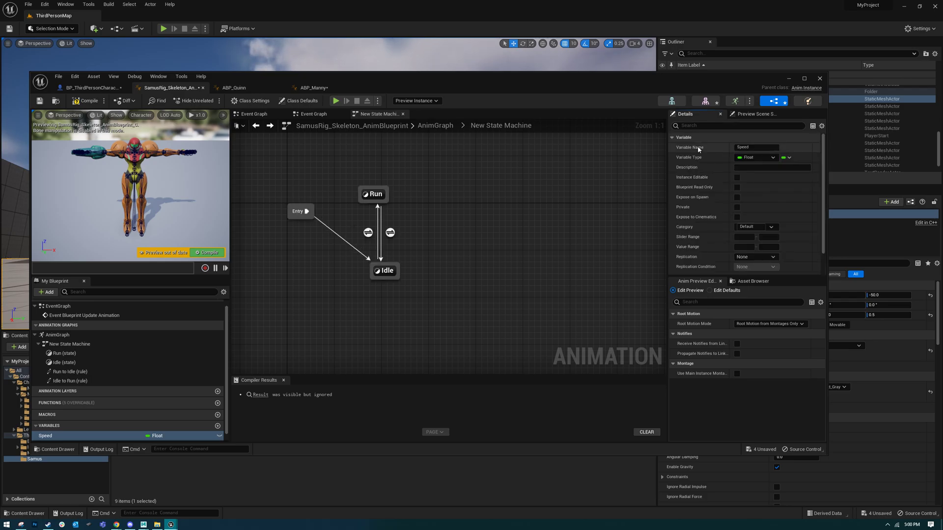
Step: Open the Idle to Run transition rule from the state machine
scroll(106, 378, down, 1)
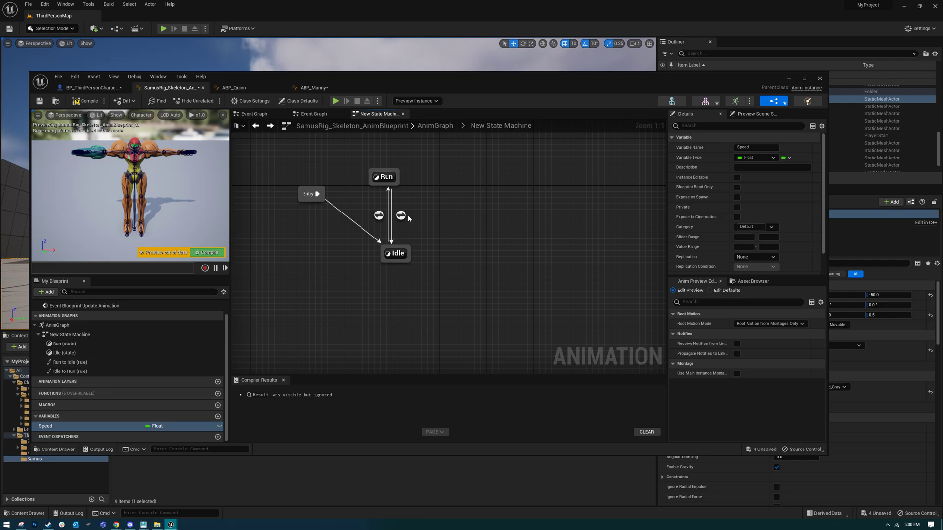
double_click(378, 216)
right_drag(369, 235, 500, 262)
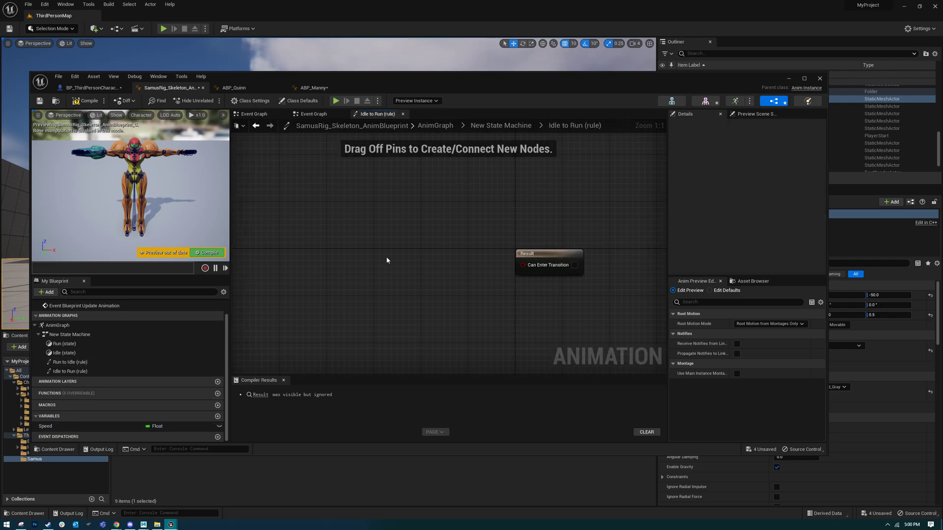
right_click(386, 256)
text(speed g)
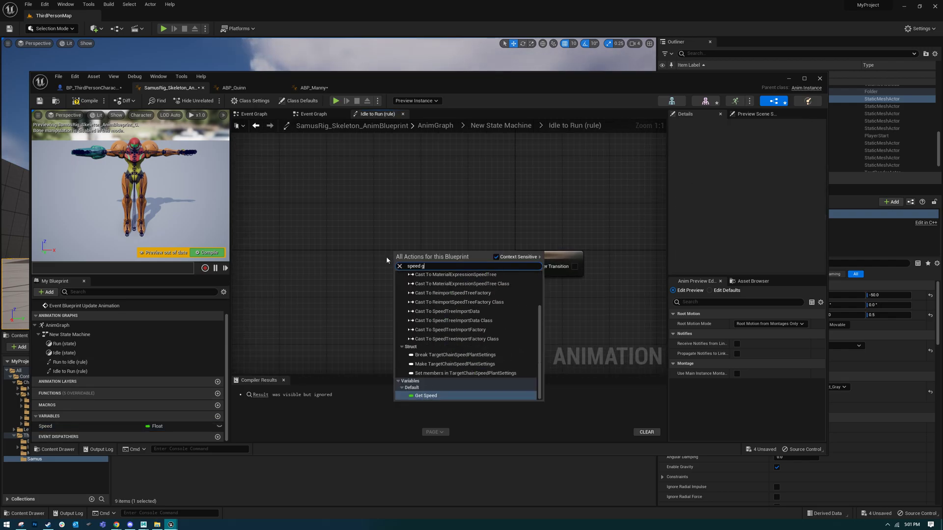
text(reat)
key(ctrl+a)
key(BackSpace)
click(330, 243)
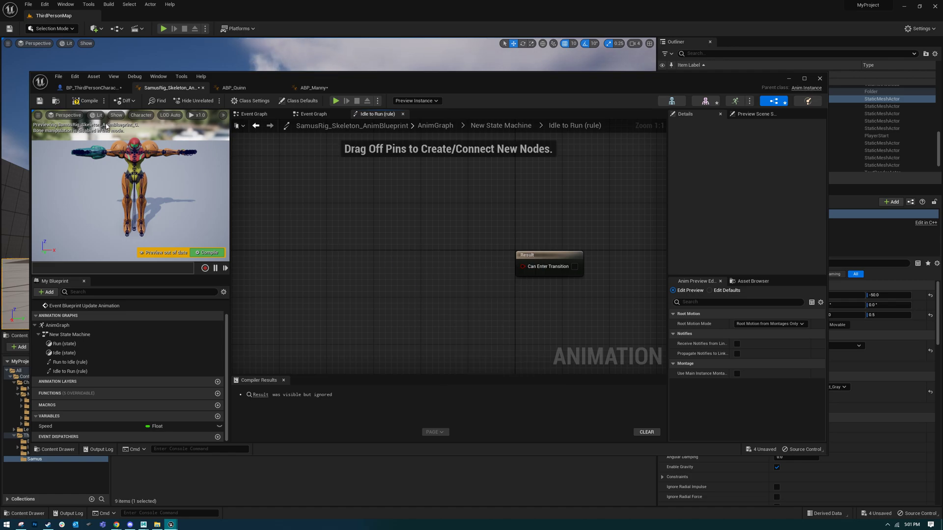
Step: Compile the blueprint and feed a Speed Greater than 0.0 comparison into Can Enter Transition of the Idle to Run rule
click(84, 101)
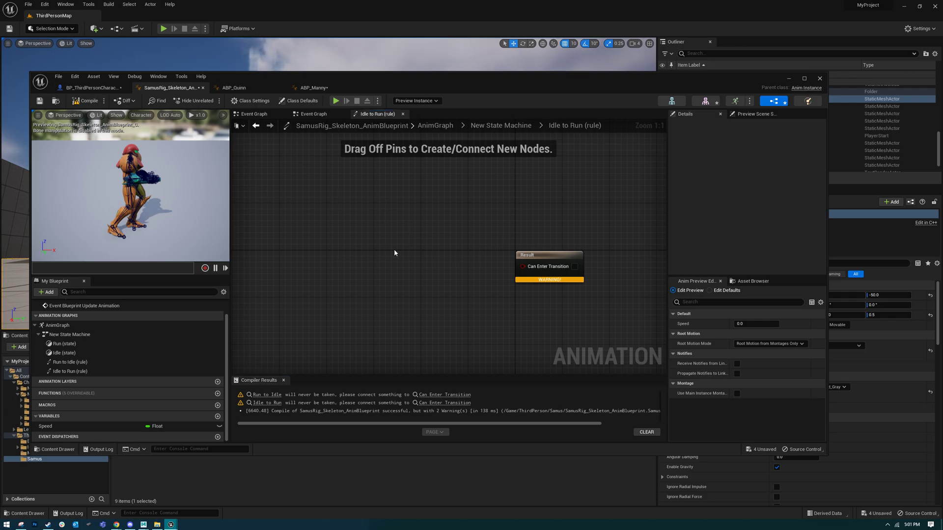
ctrl+drag(45, 426, 343, 244)
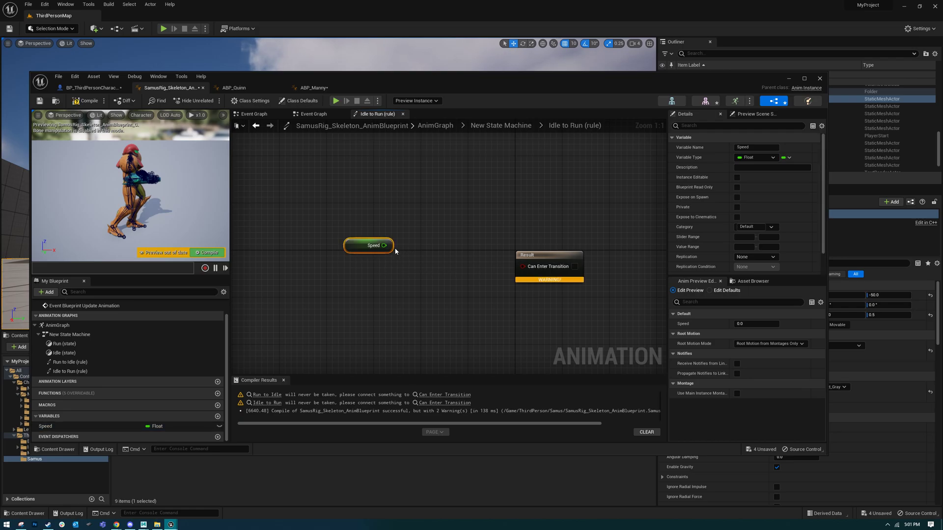
drag(450, 231, 450, 229)
text(greater)
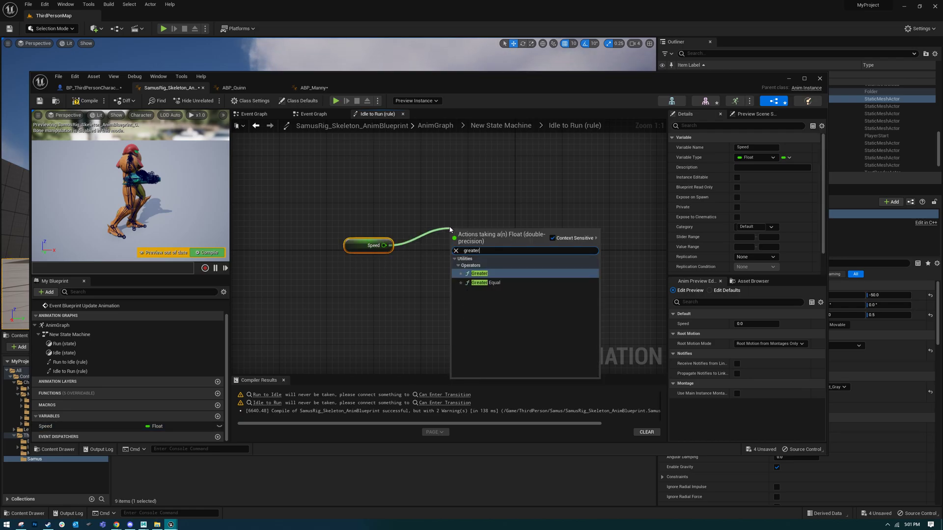
key(Return)
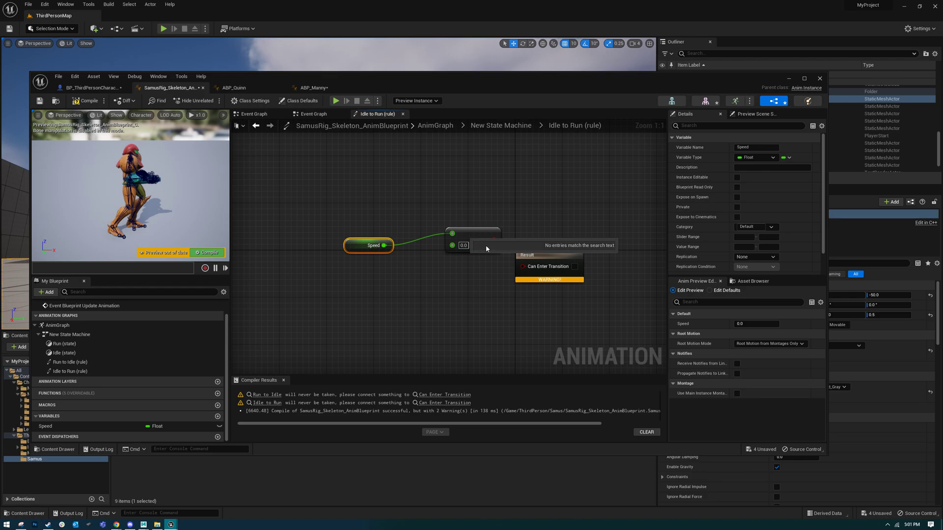
drag(474, 247, 523, 266)
right_drag(447, 201, 451, 194)
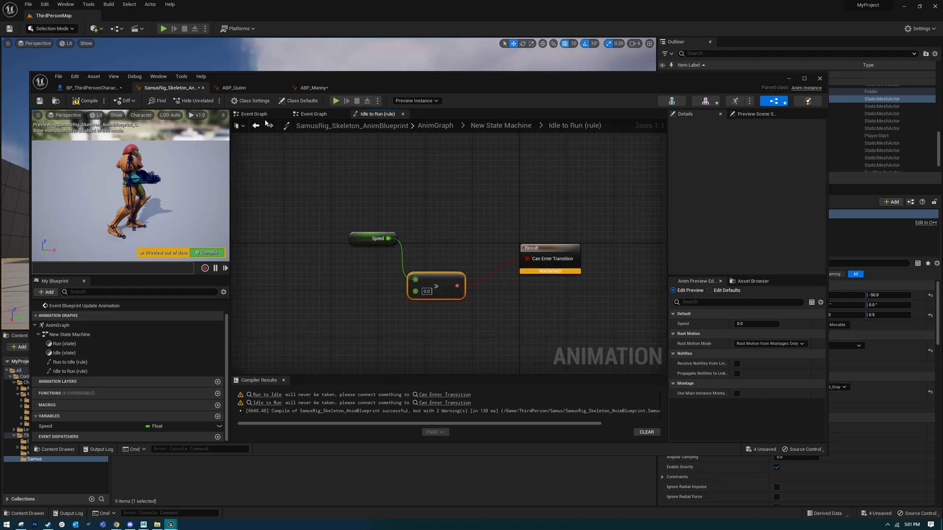
click(256, 127)
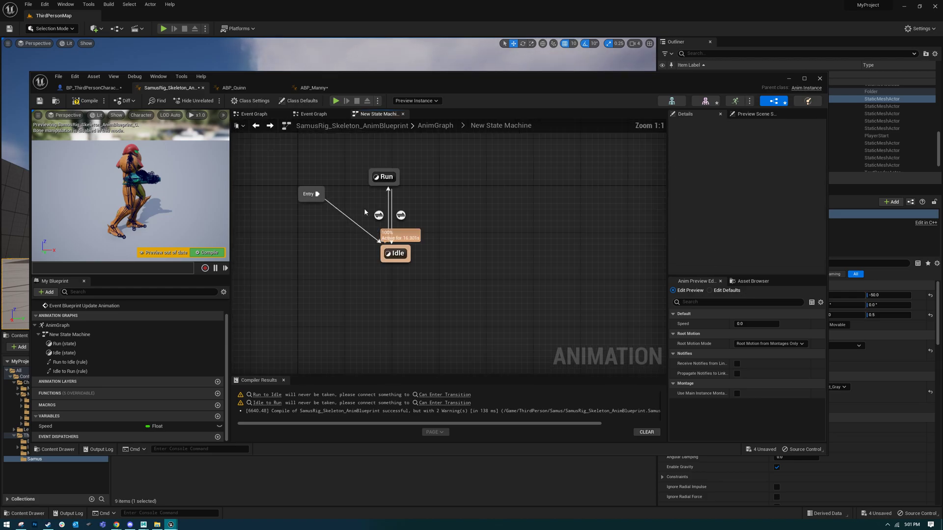
Step: Feed a Speed Less than 50.0 comparison into Can Enter Transition of the Run to Idle rule, and nudge the Run state in the state machine
click(380, 183)
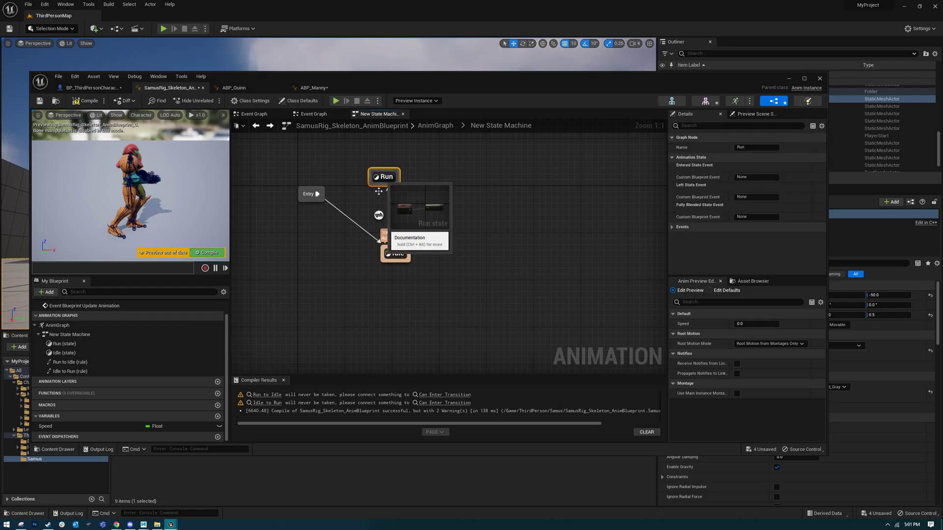
double_click(378, 215)
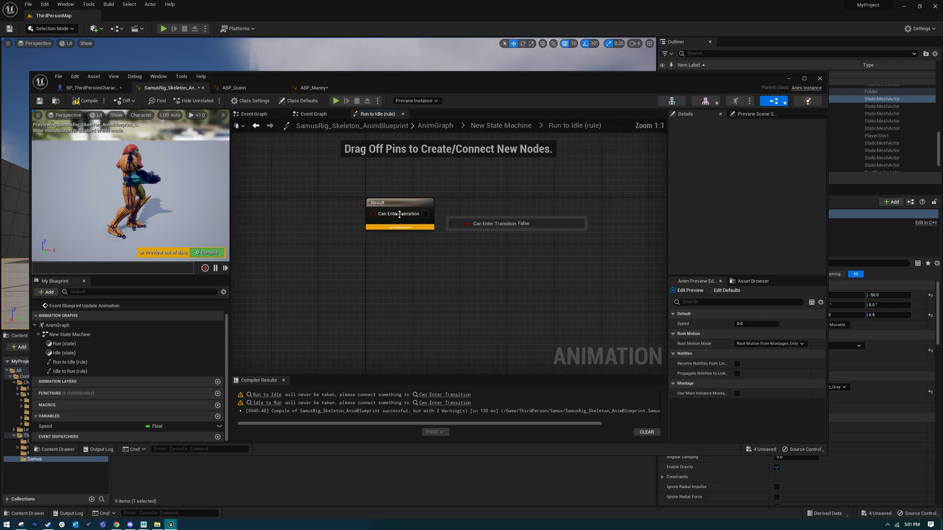
right_click(304, 216)
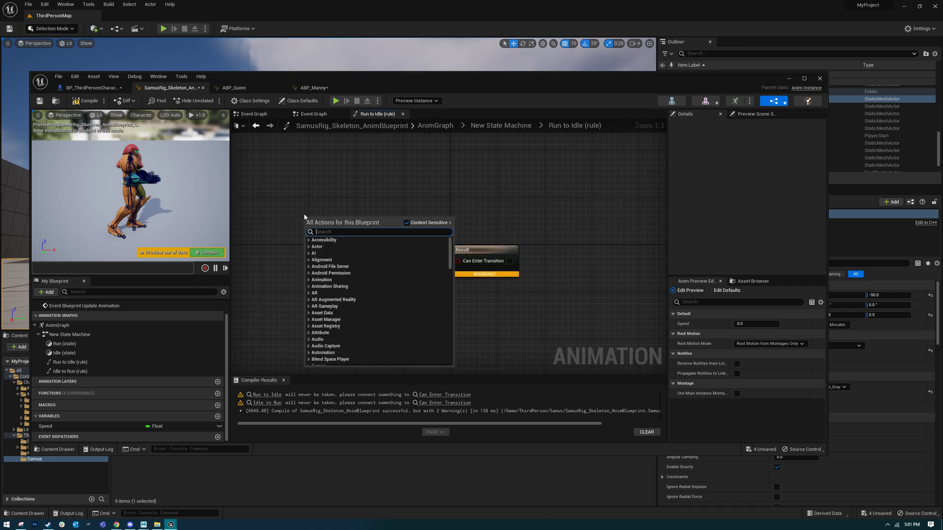
text(get speed)
key(Return)
drag(343, 223, 365, 242)
text(less)
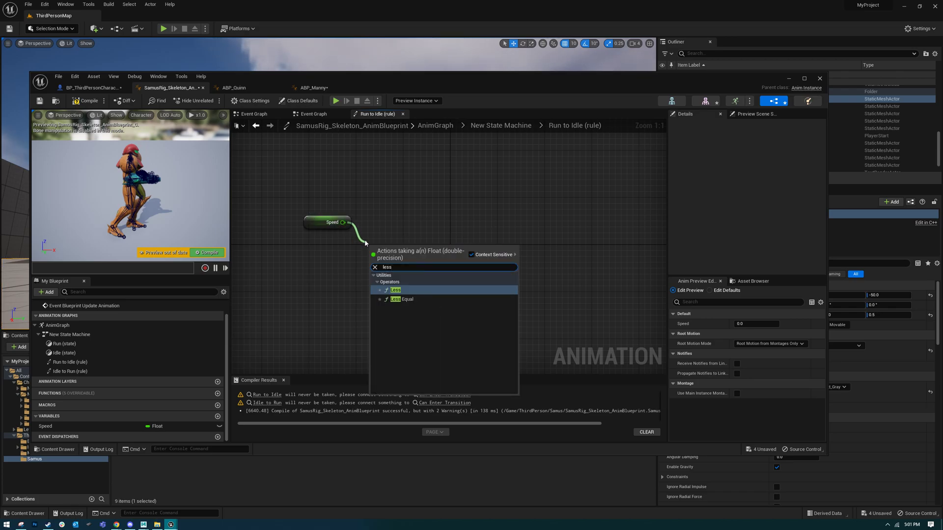
key(Return)
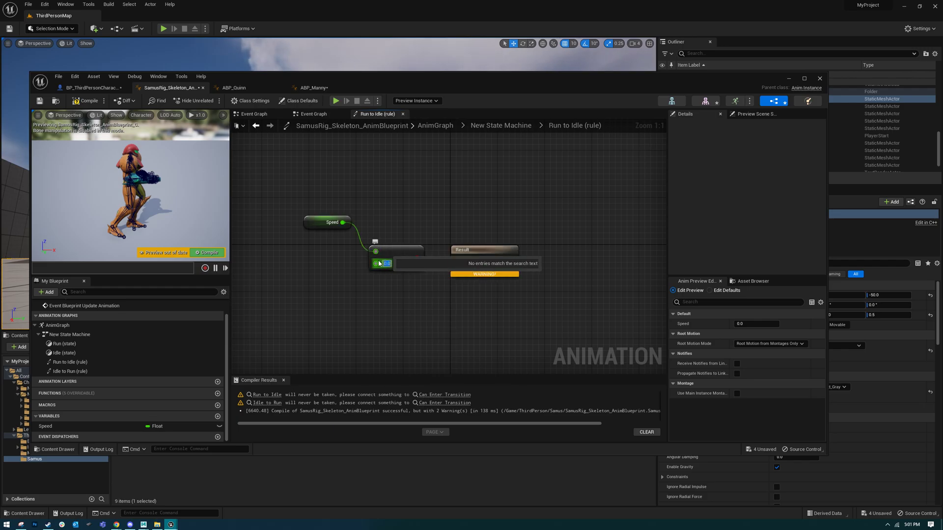
key(Return)
drag(420, 258, 457, 261)
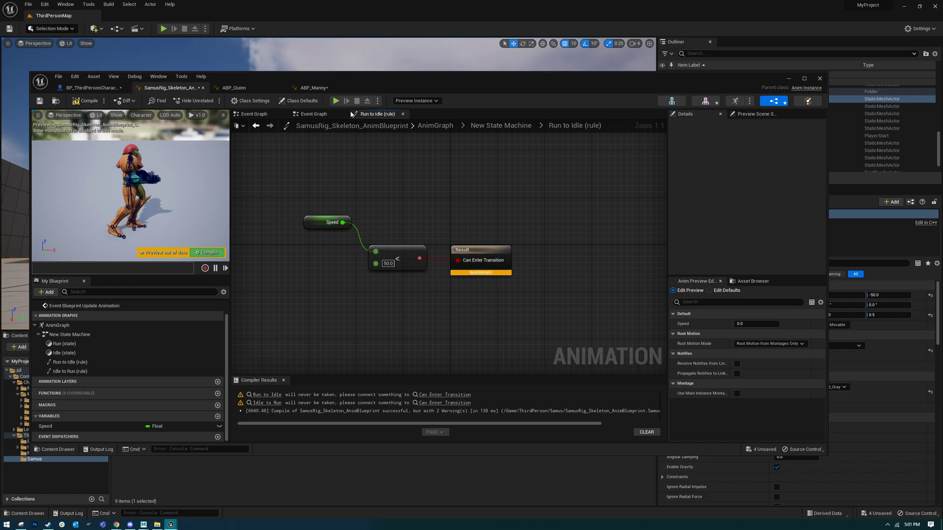
click(256, 126)
drag(385, 176, 404, 171)
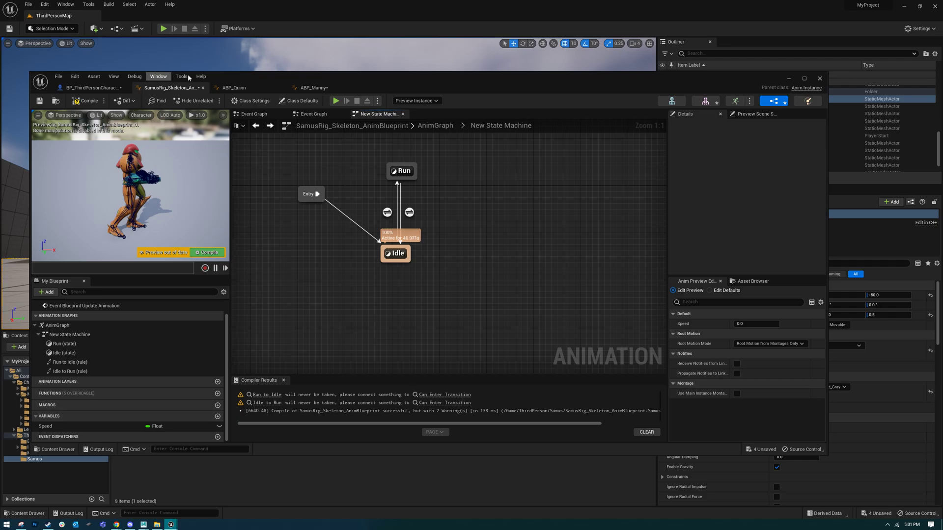
Step: Examine the References and Essential Movement Data variables in the ABP_Manny Animation Blueprint
click(311, 89)
click(265, 90)
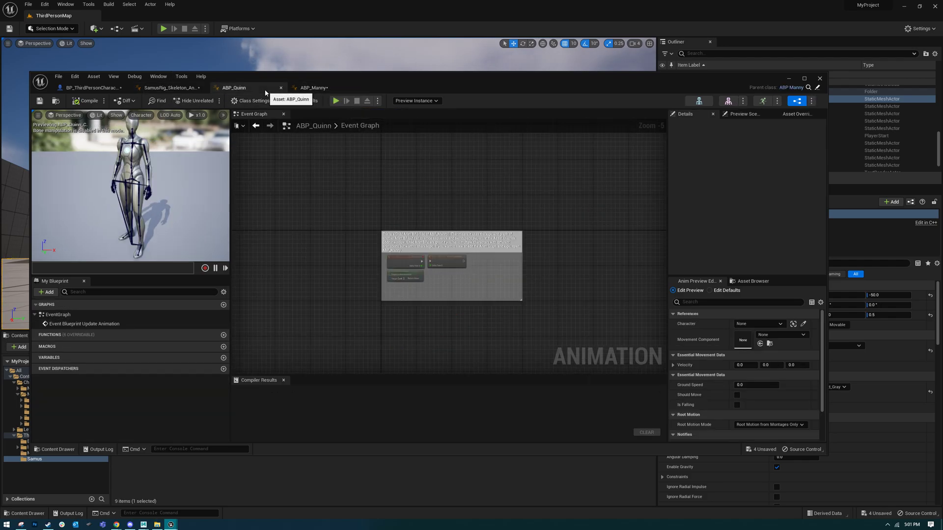
click(300, 91)
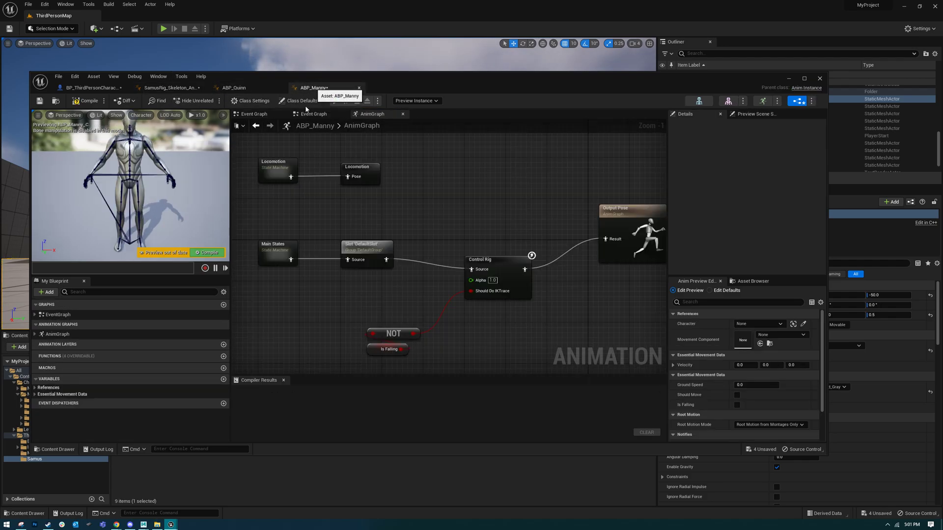
click(36, 388)
click(36, 388)
scroll(227, 365, down, 1)
scroll(227, 365, down, 1)
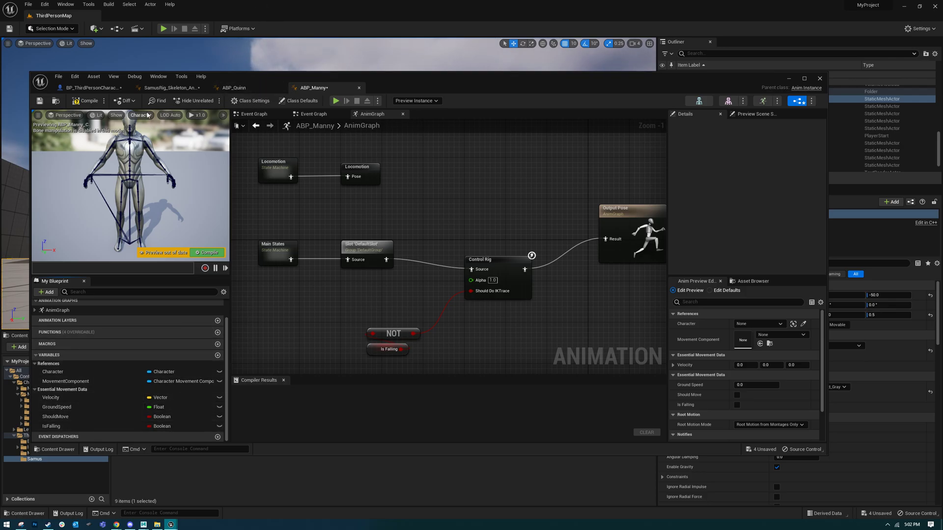
Step: Return to the Samus Animation Blueprint and create a variable named Vector with the Vector type
click(162, 88)
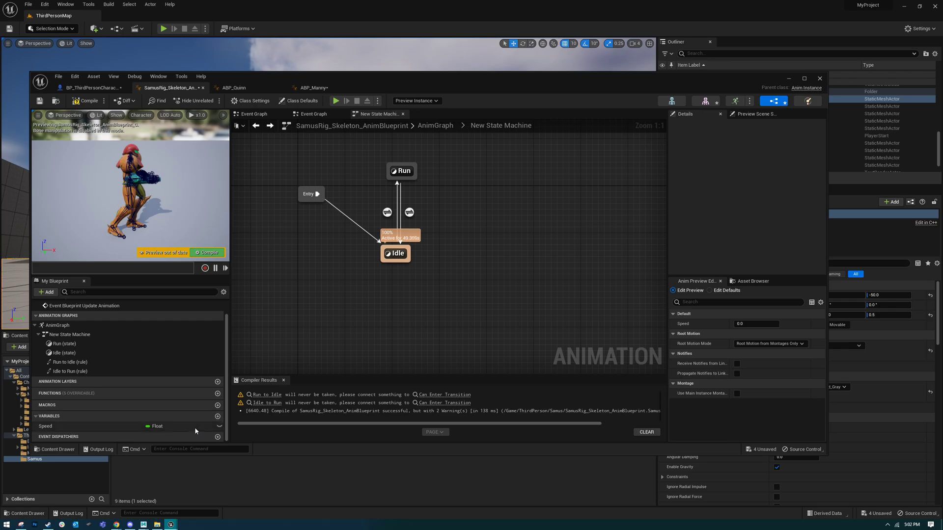
click(217, 416)
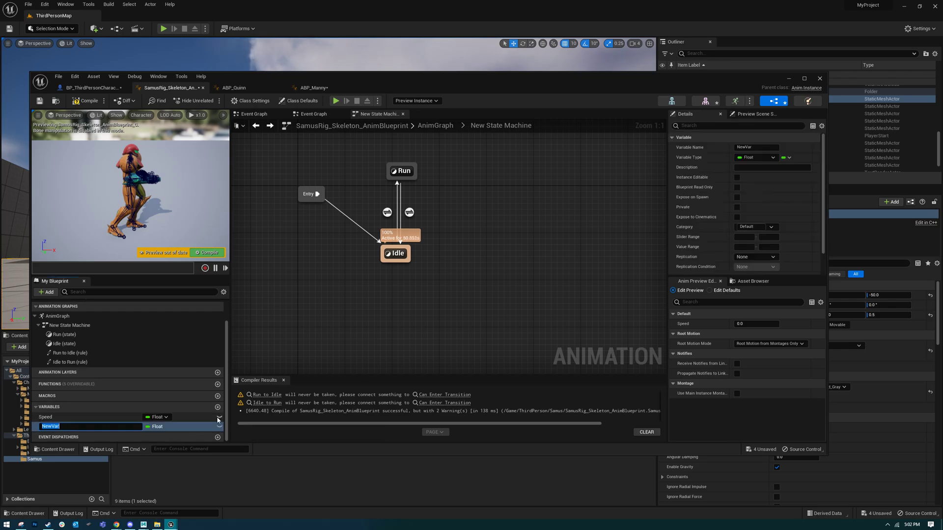
click(166, 428)
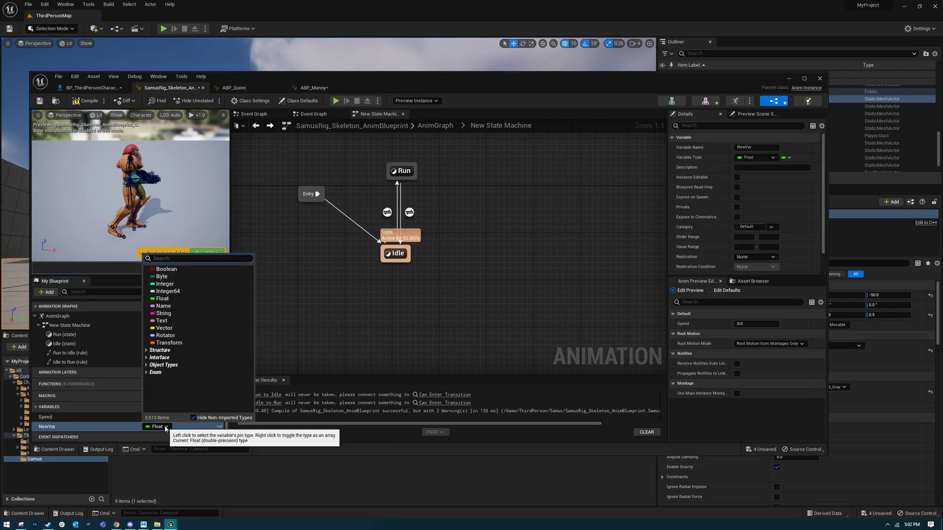
click(165, 328)
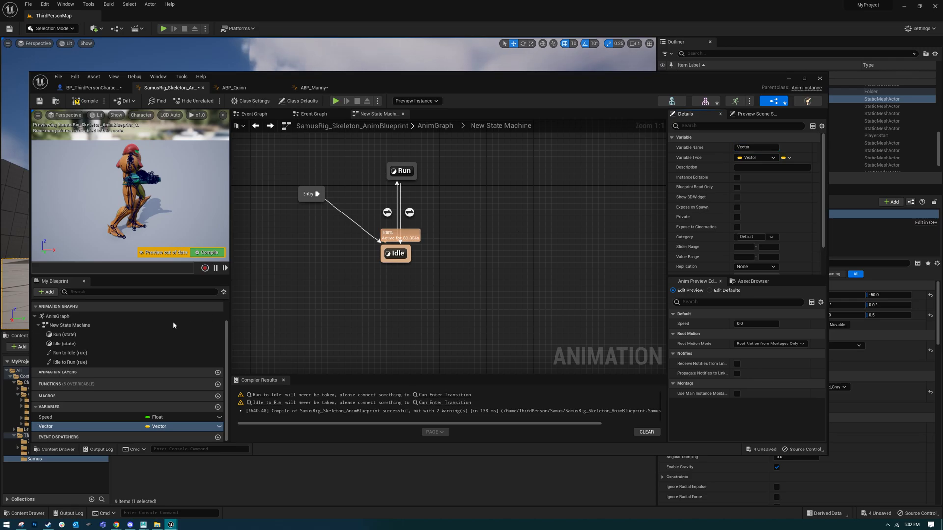
Step: Create a variable named Char and set its type to Character Object Reference
click(218, 407)
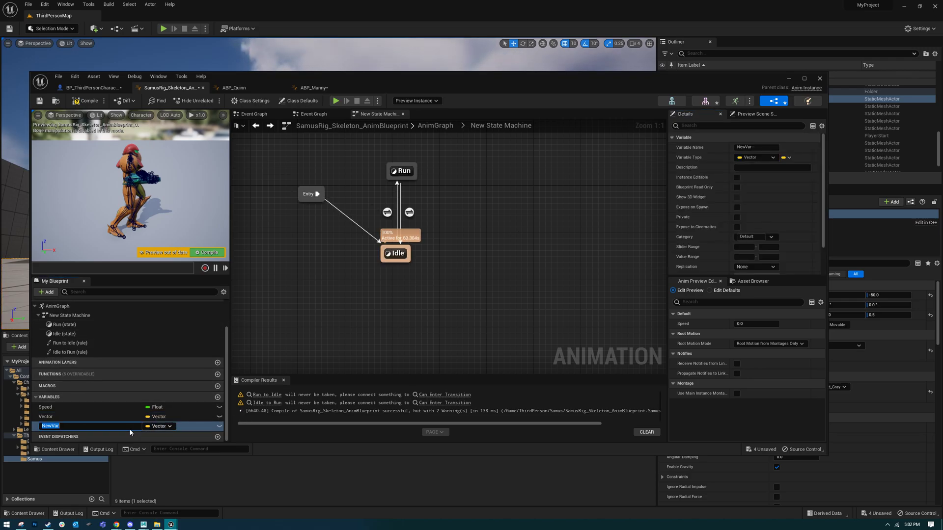
text(Char)
key(Return)
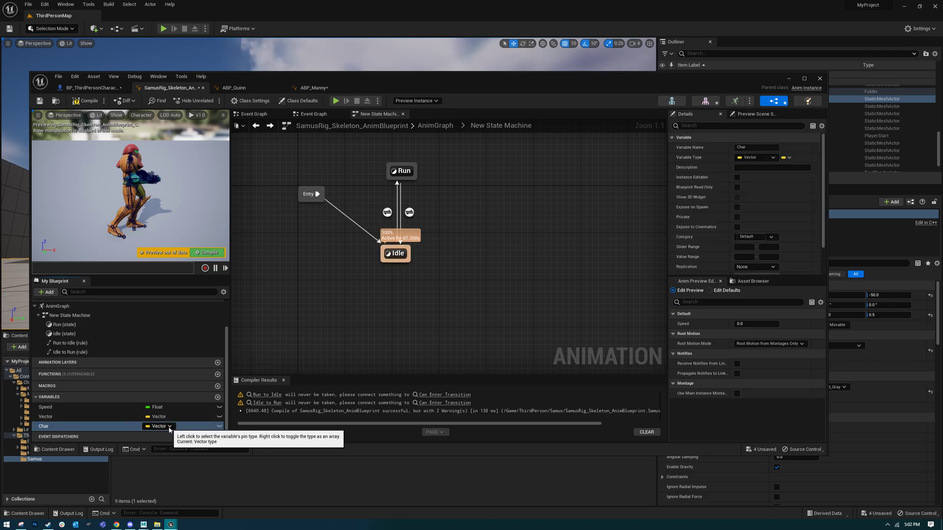
click(168, 426)
text(chara)
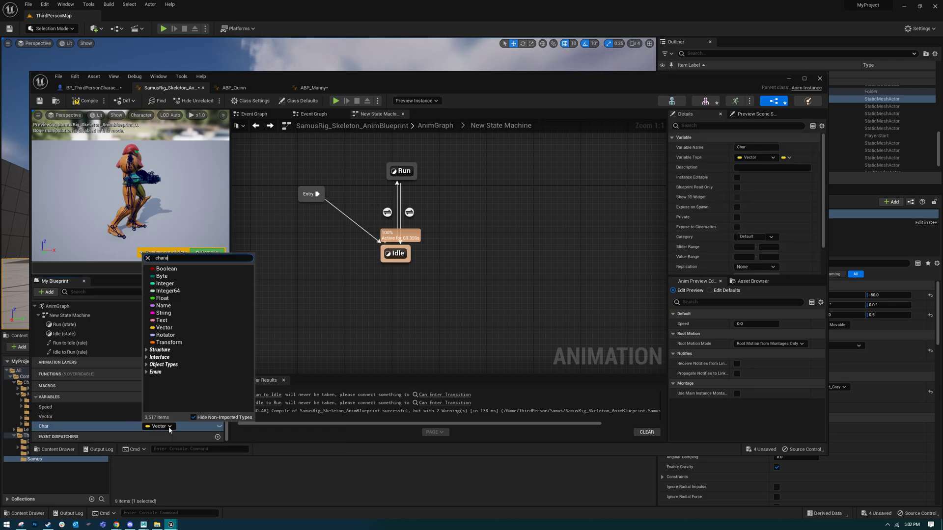
text(c)
mouse_move(179, 308)
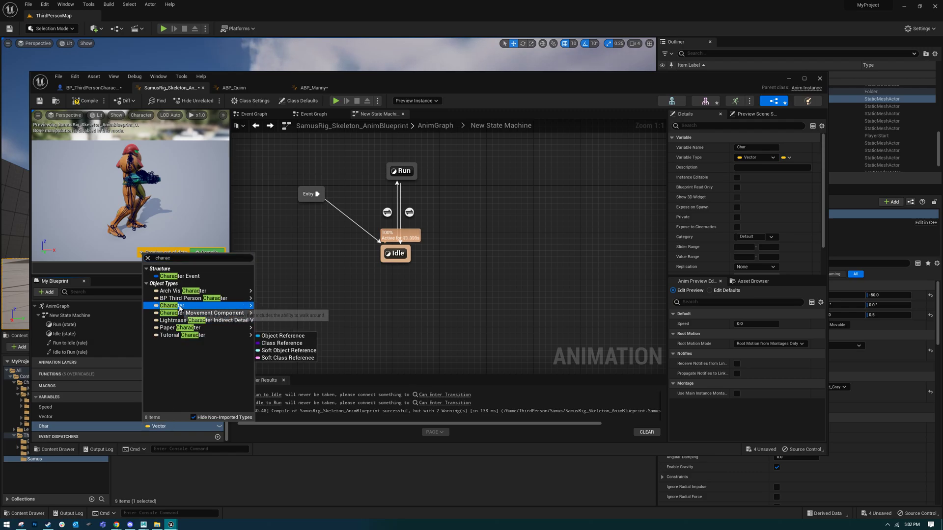
click(282, 335)
Step: Create a variable named CharMove of type Character Movement Component and compile the Samus Animation Blueprint
click(218, 398)
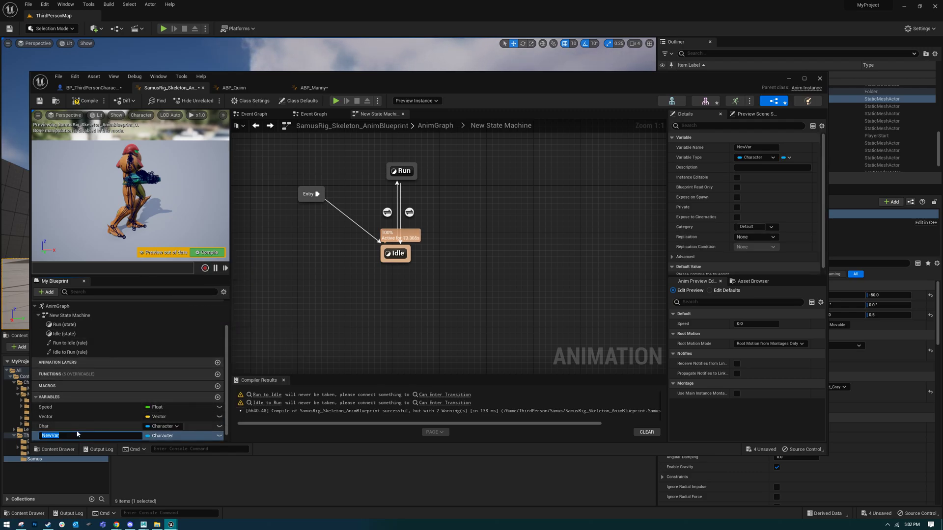
text(CharM)
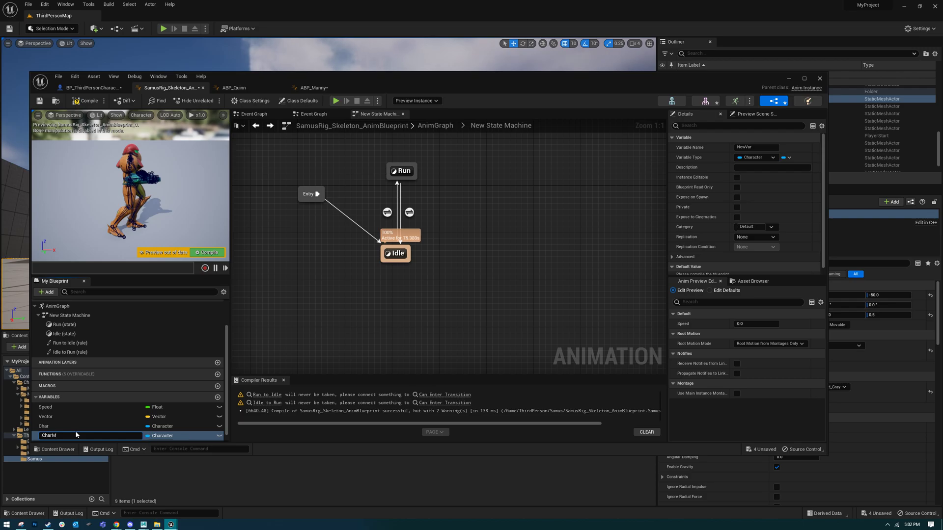
text(ovve)
key(Left)
key(BackSpace)
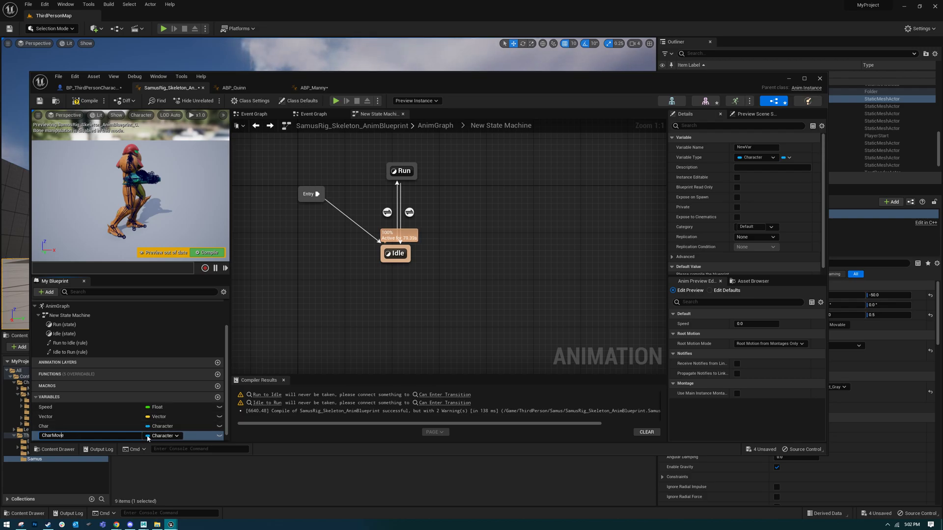
key(Return)
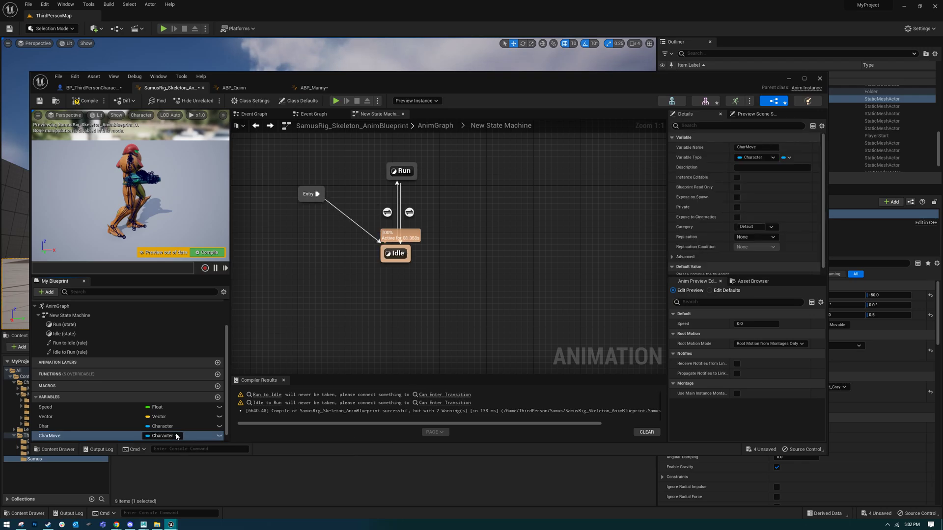
click(177, 437)
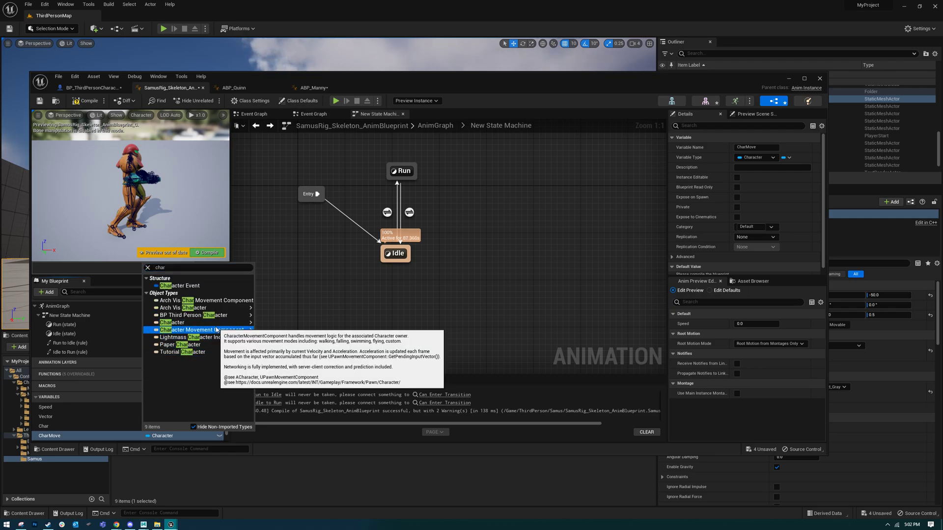
click(216, 330)
scroll(180, 414, down, 1)
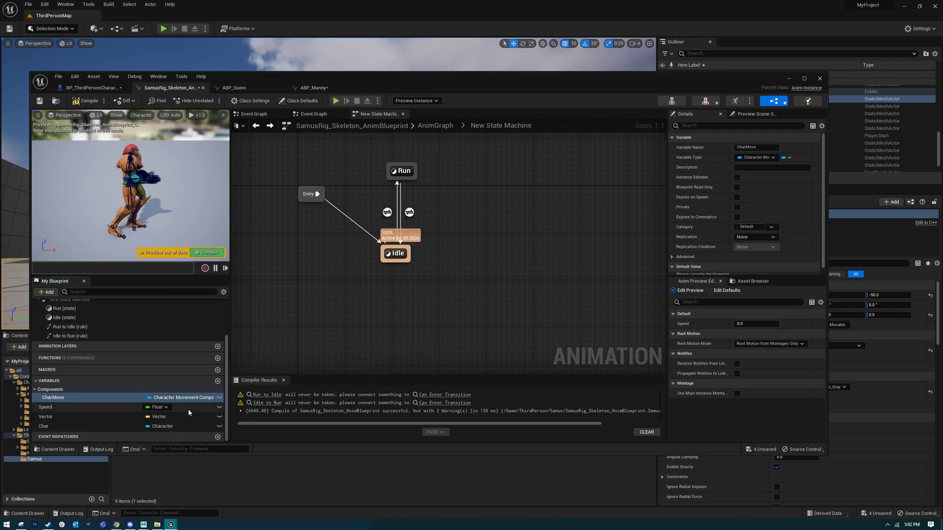
click(88, 101)
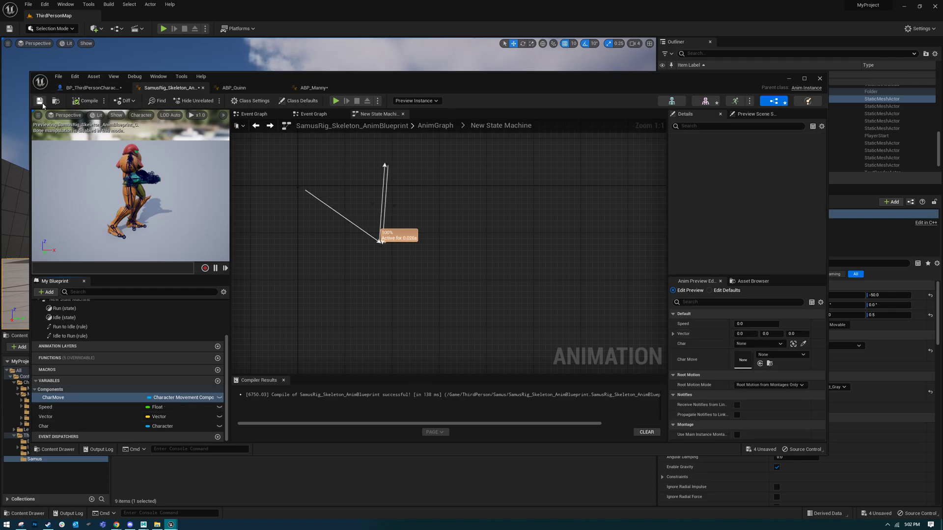
Step: Open the Samus Animation Blueprint's Event Graph and move the Event Blueprint Update Animation node slightly above Try Get Pawn Owner
right_drag(316, 313, 333, 345)
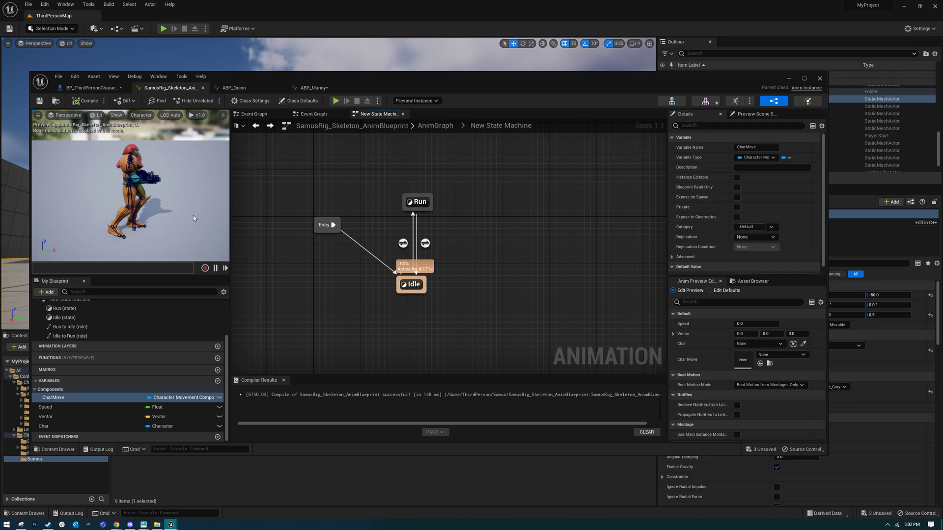
scroll(155, 326, up, 3)
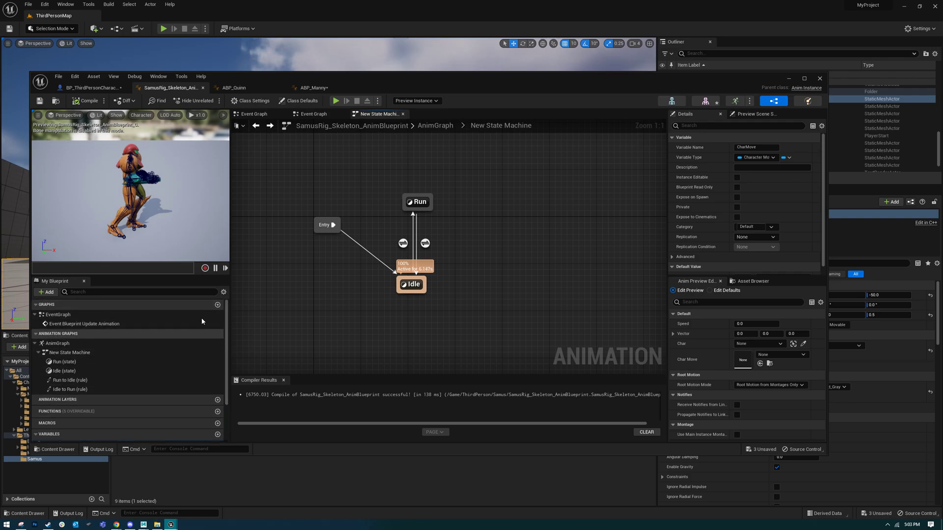
click(256, 127)
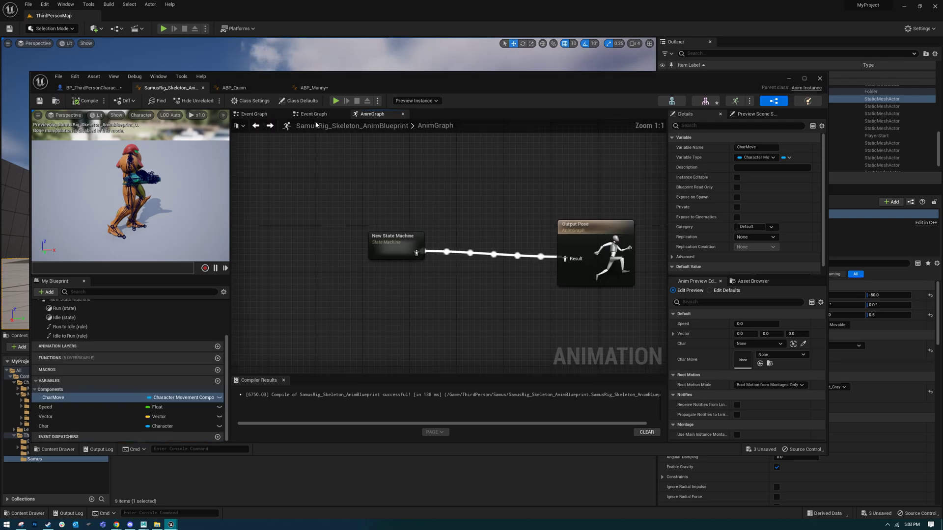
scroll(123, 319, up, 3)
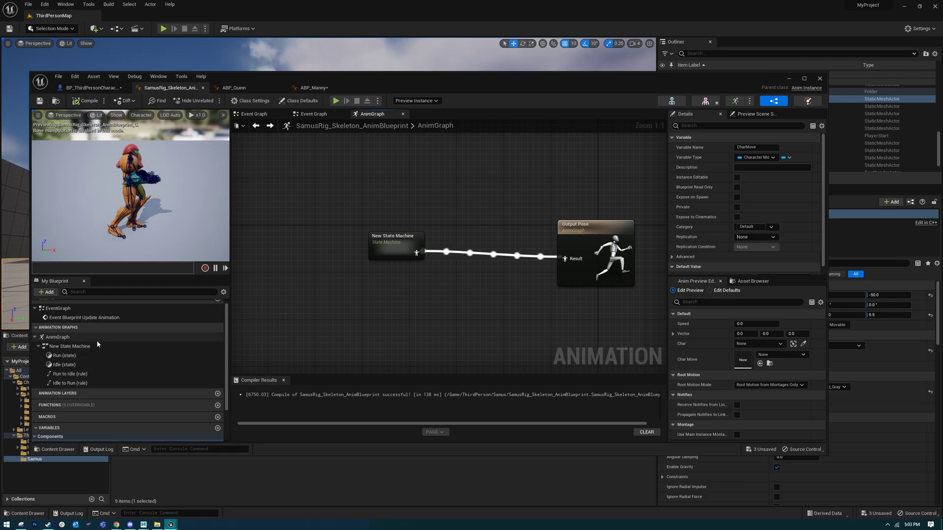
click(70, 346)
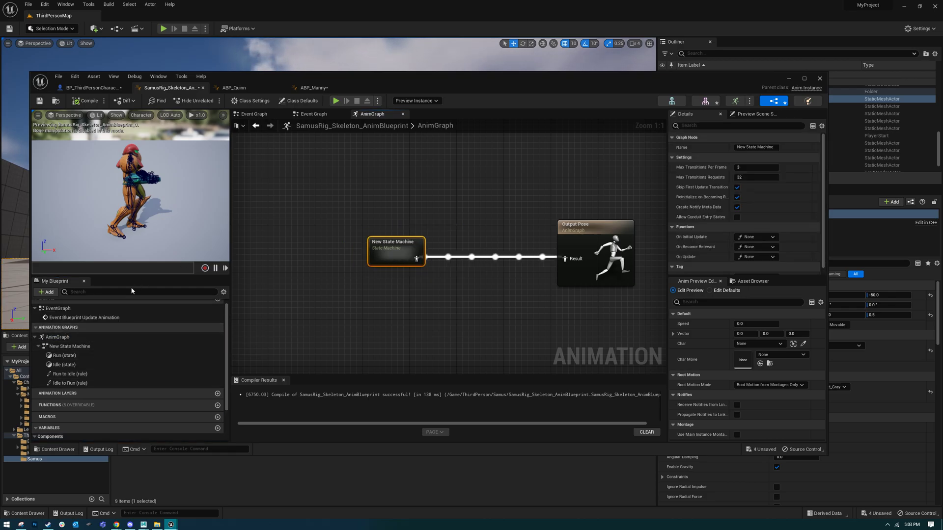
double_click(58, 308)
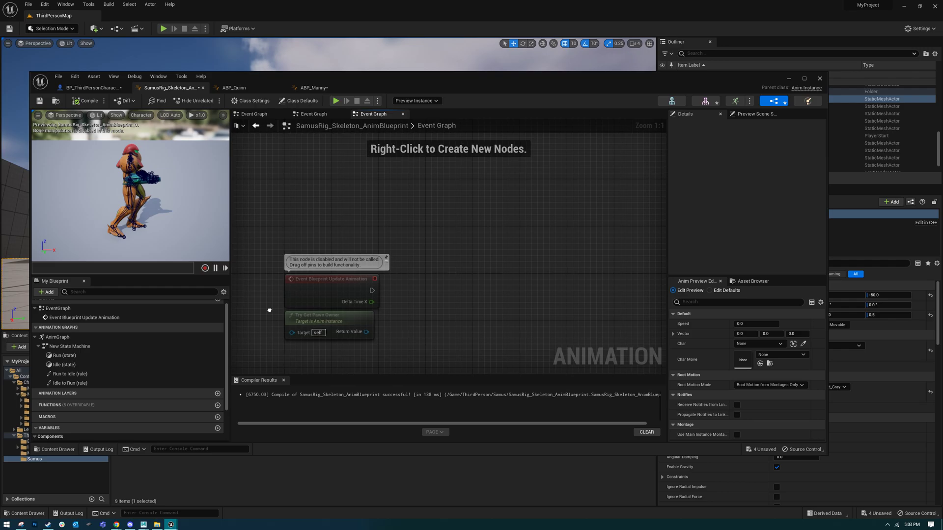
drag(301, 291, 300, 279)
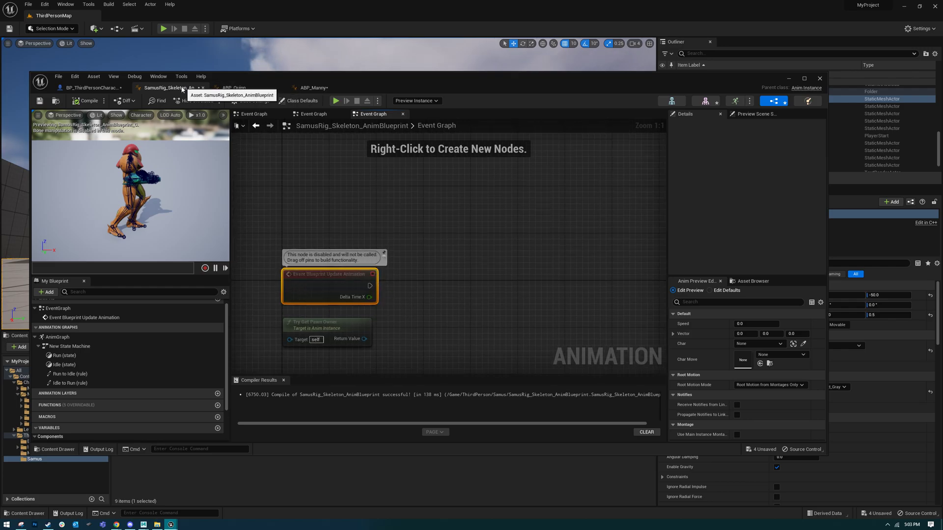
Step: Look through ABP_Quinn, BP_ThirdPersonCharacter and ABP_Manny for the default character's animation event logic
click(244, 87)
click(313, 87)
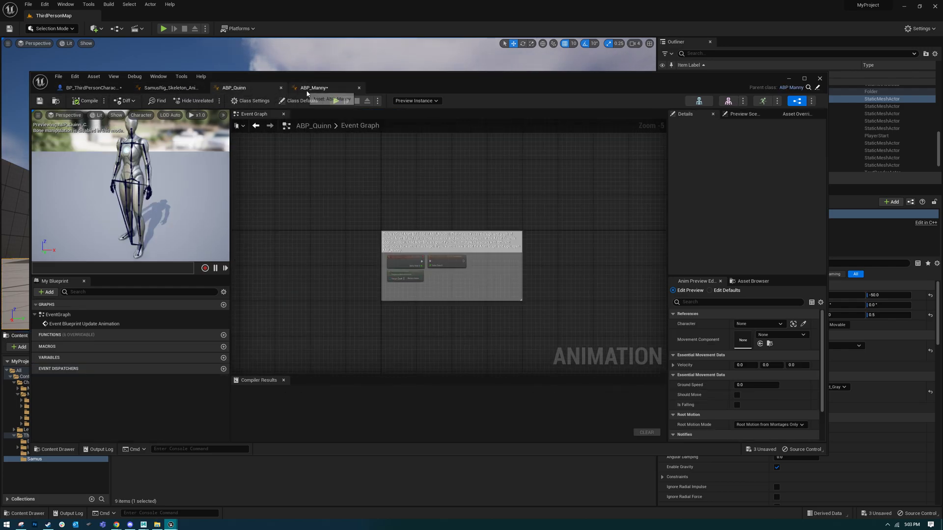
click(246, 89)
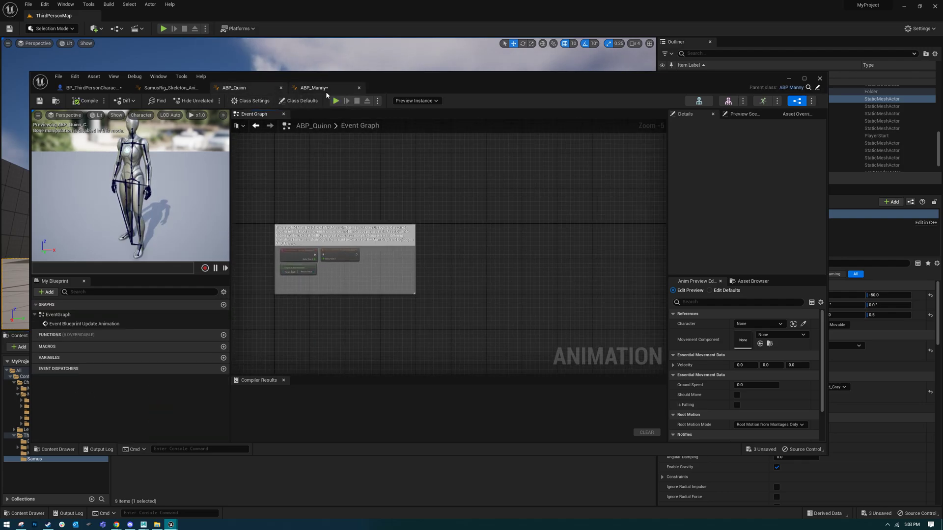
click(90, 88)
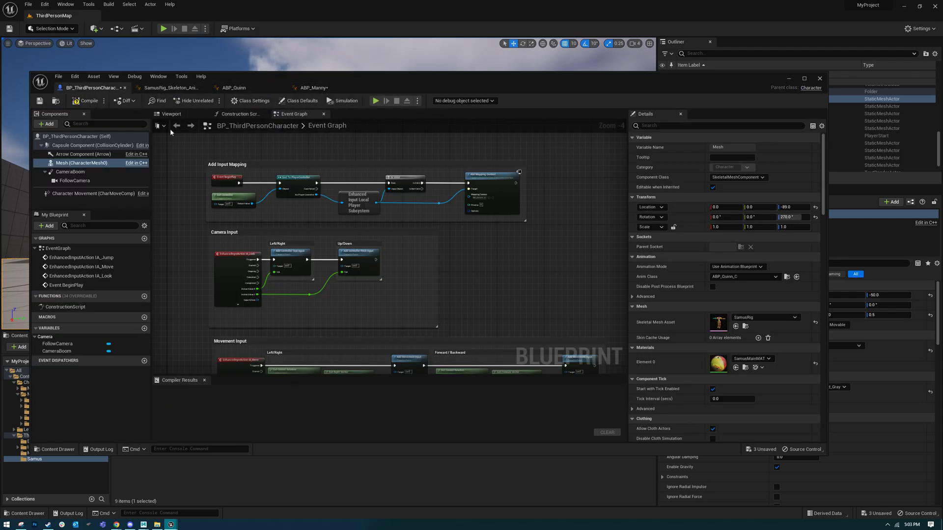
click(237, 88)
click(304, 88)
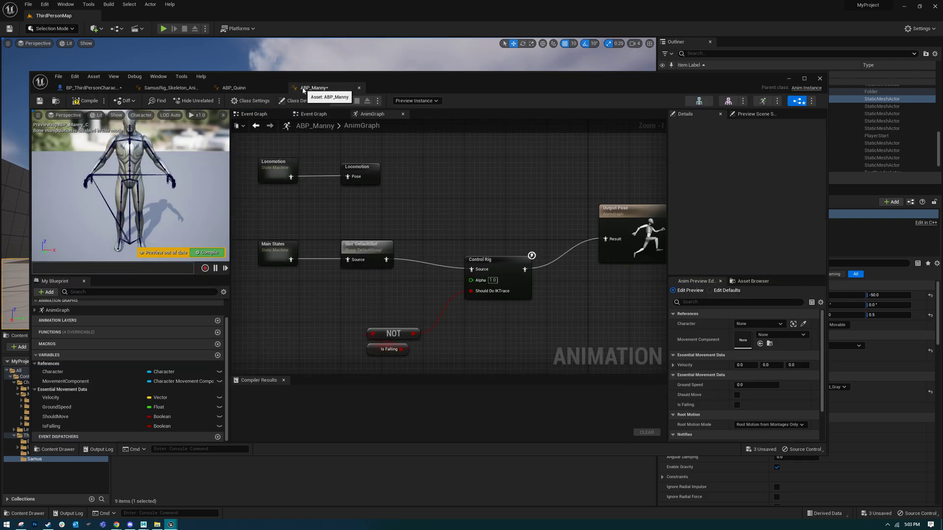
click(269, 91)
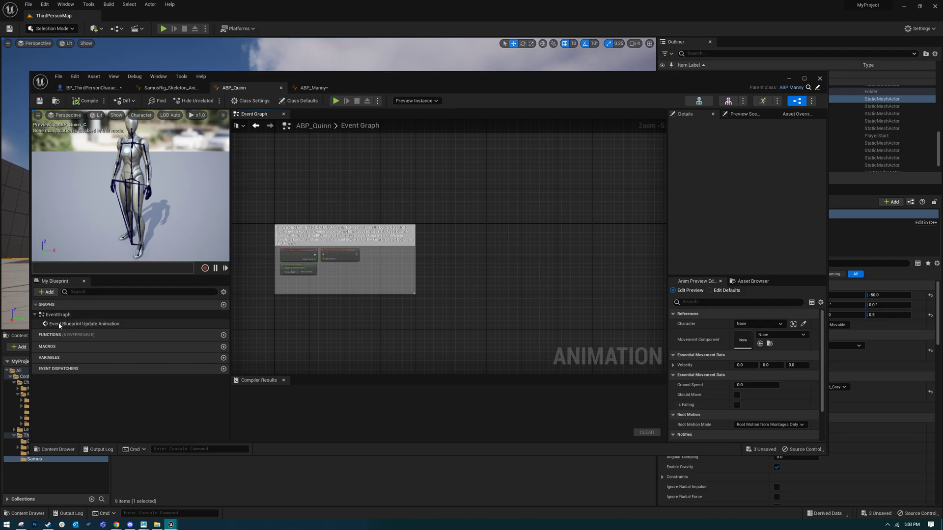
click(313, 88)
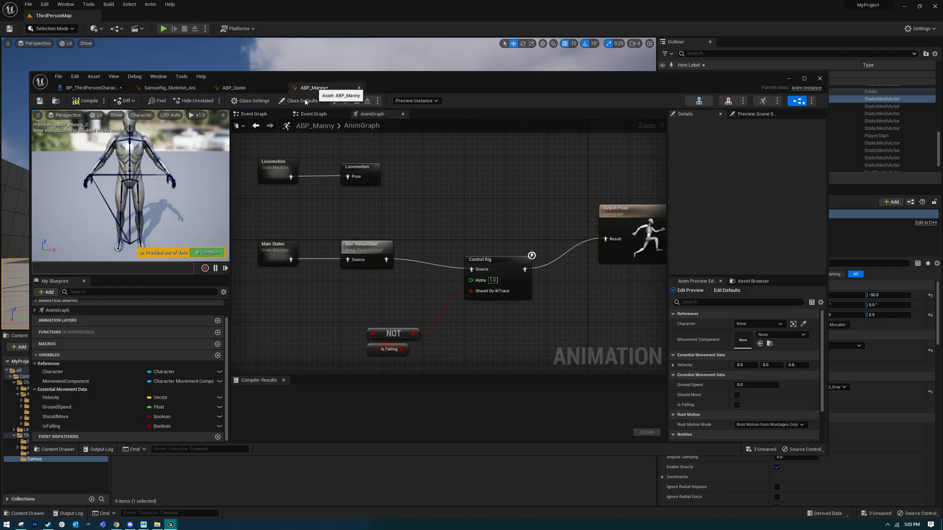
Step: Open ABP_Manny's Event Graph and examine the nodes that set references to the owning character
click(50, 334)
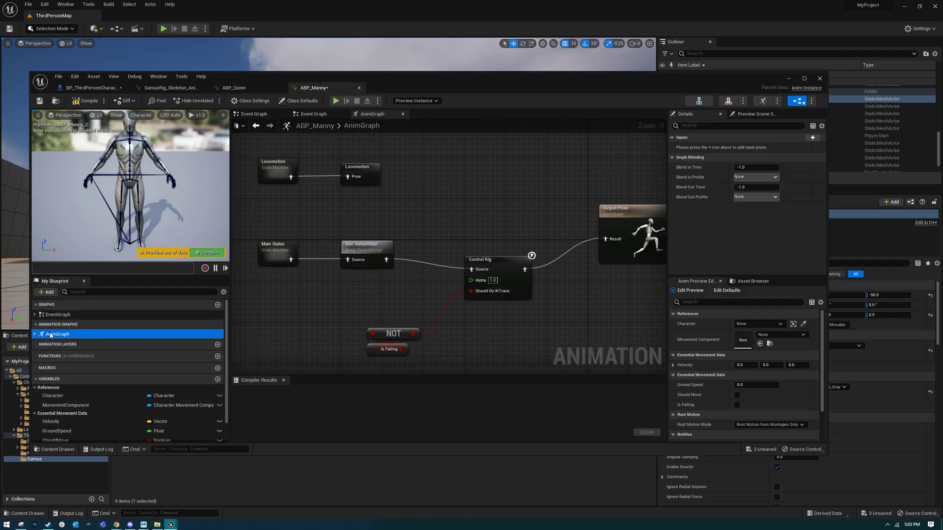
click(57, 315)
double_click(57, 315)
right_drag(365, 259, 409, 283)
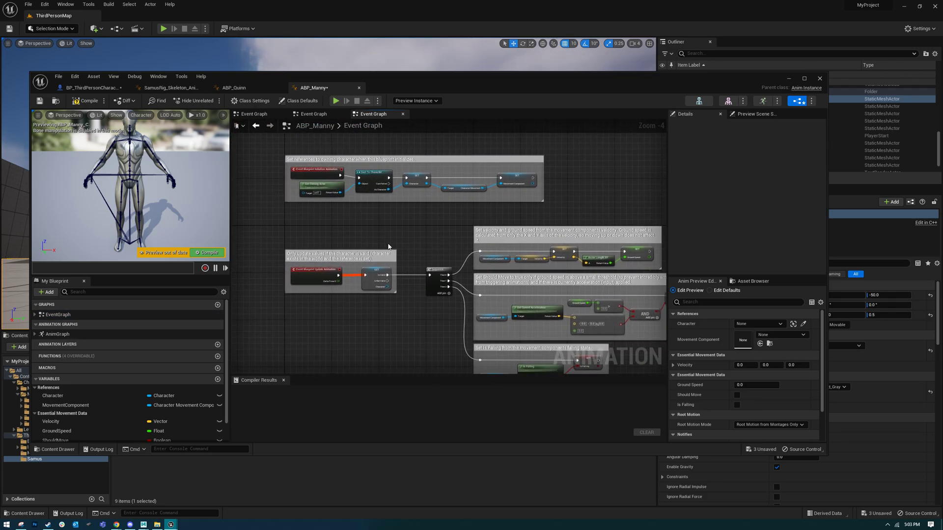
scroll(417, 256, up, 5)
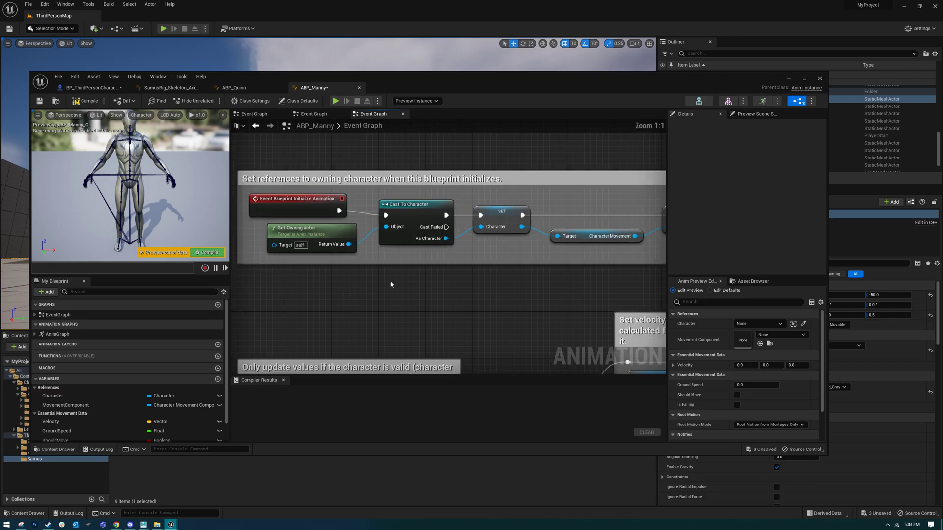
Step: Review the input mapping, camera and movement node groups in BP_ThirdPersonCharacter's Event Graph
click(91, 88)
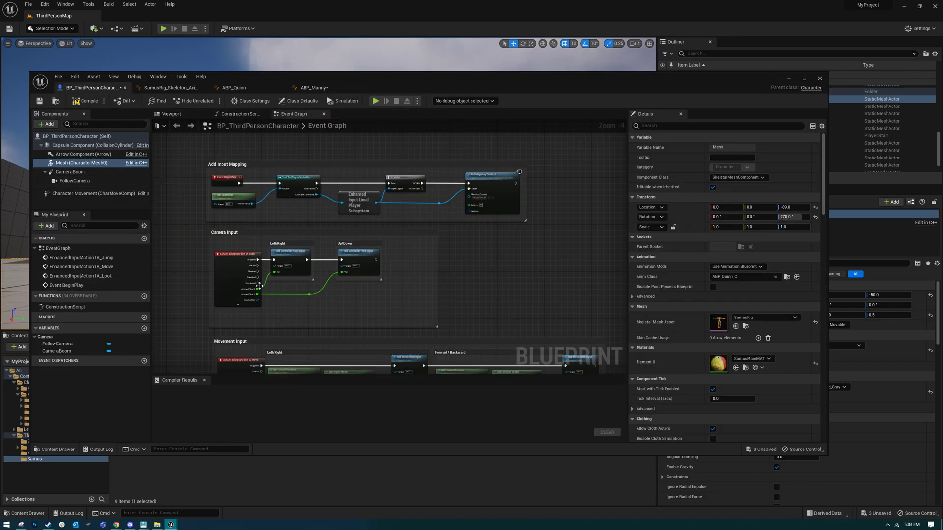
drag(199, 163, 590, 368)
right_drag(515, 231, 544, 312)
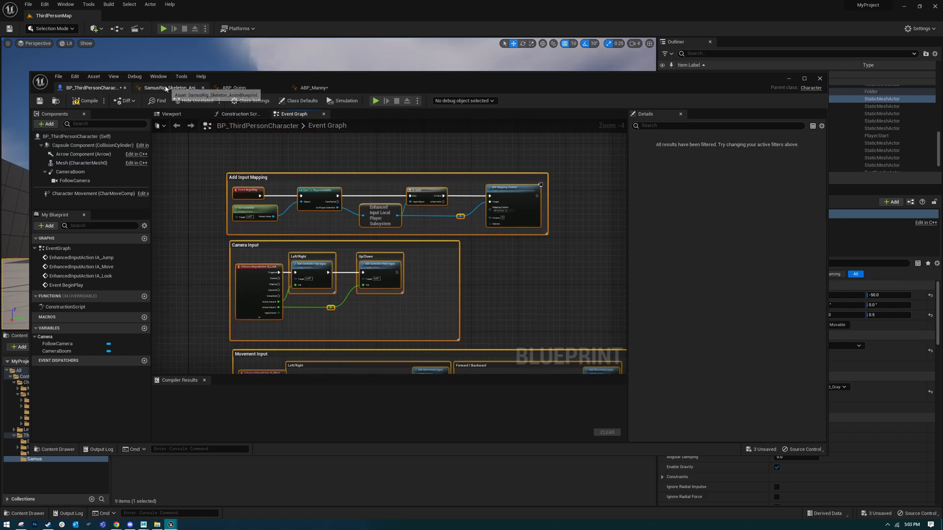
Step: Close the ABP_Quinn Animation Blueprint
click(172, 88)
click(241, 88)
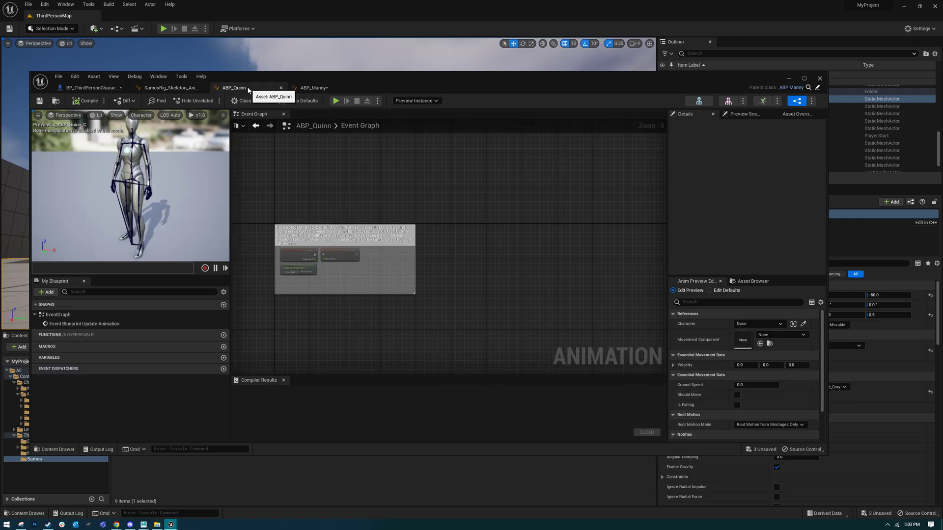
click(281, 87)
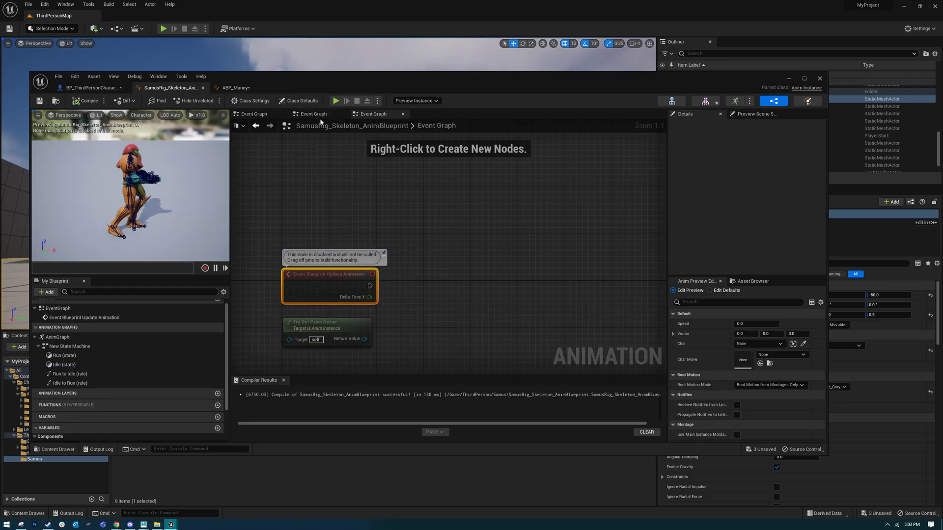
Step: Examine ABP_Manny's initialization chain: Get Owning Actor, Cast To Character, the Character SET node and the Character Movement getter
click(222, 88)
click(330, 234)
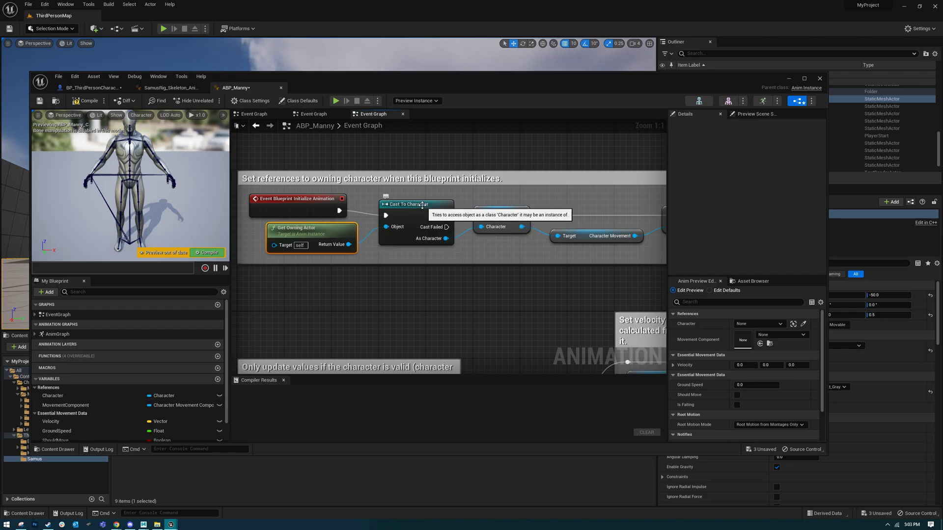
click(501, 213)
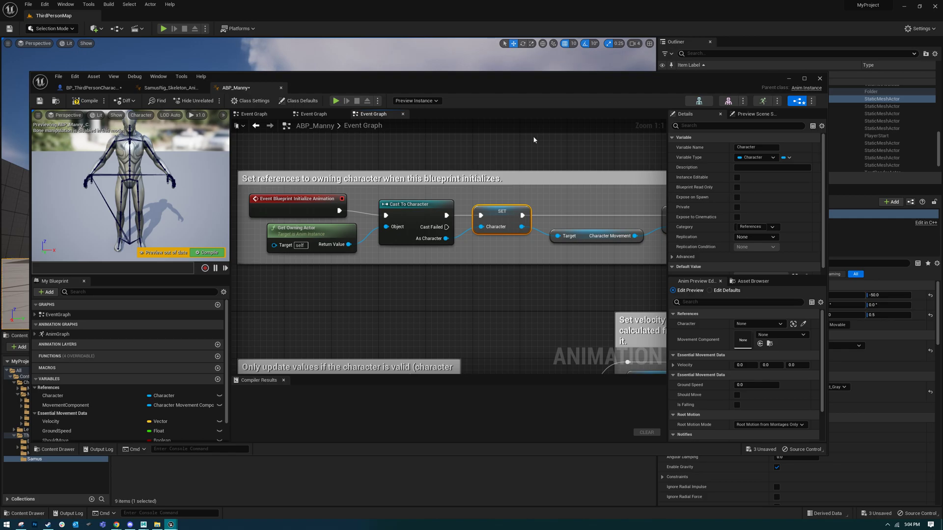
ctrl+click(501, 179)
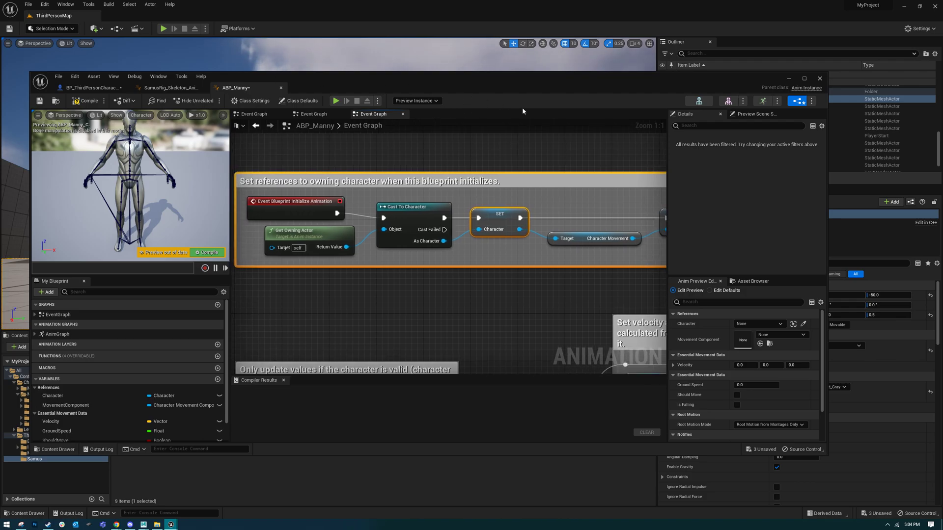
click(90, 87)
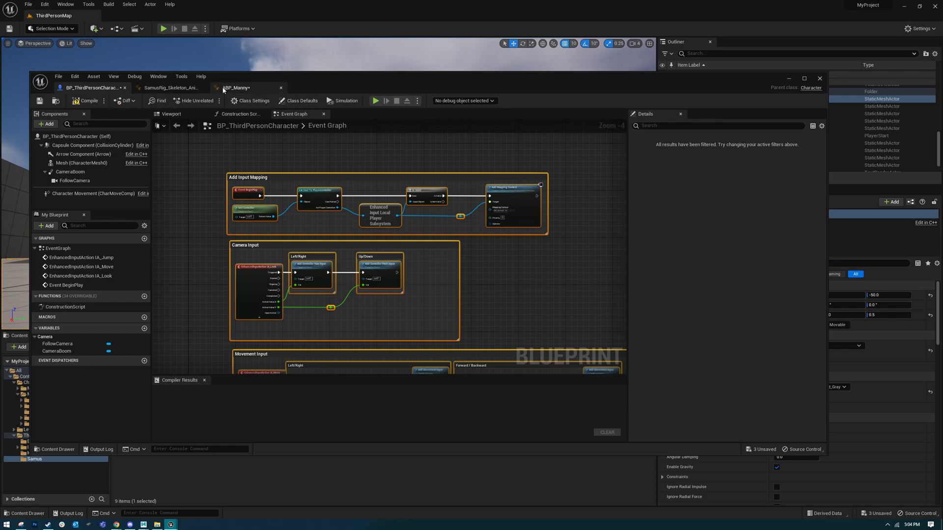
click(235, 88)
click(511, 220)
right_drag(552, 280, 347, 283)
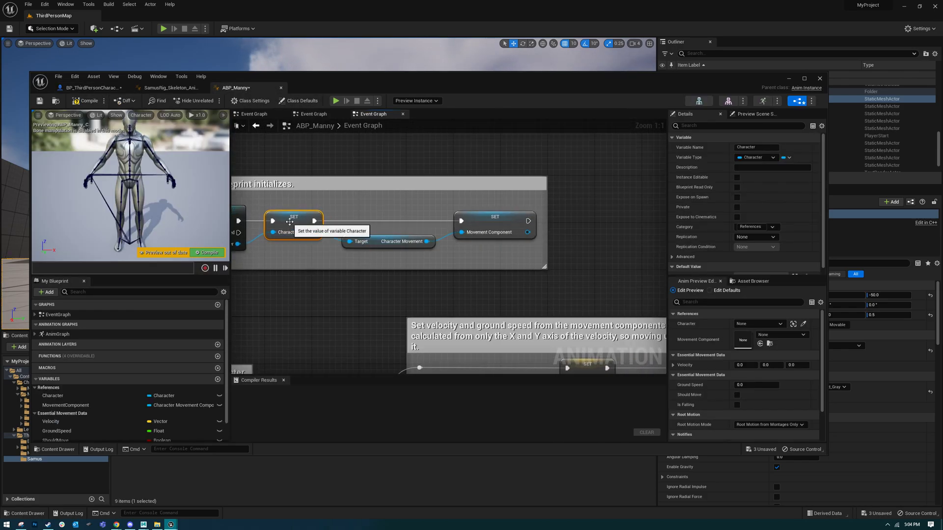
click(377, 248)
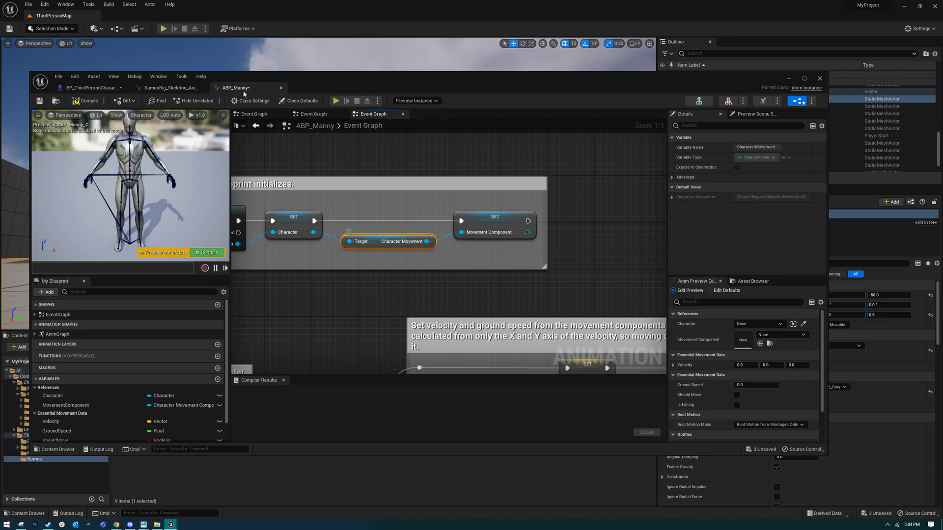
Step: Compare the Character Movement component in BP_ThirdPersonCharacter with the Movement Component SET node in ABP_Manny
click(93, 88)
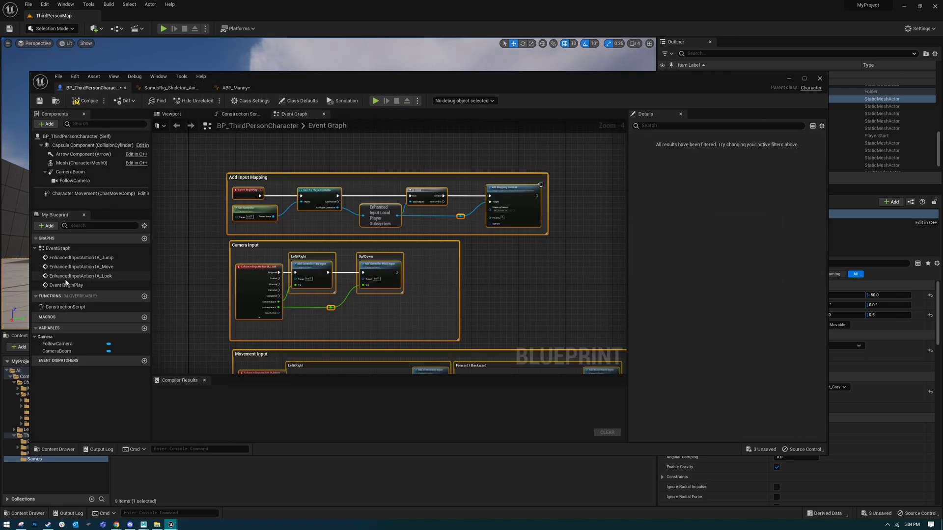
click(70, 194)
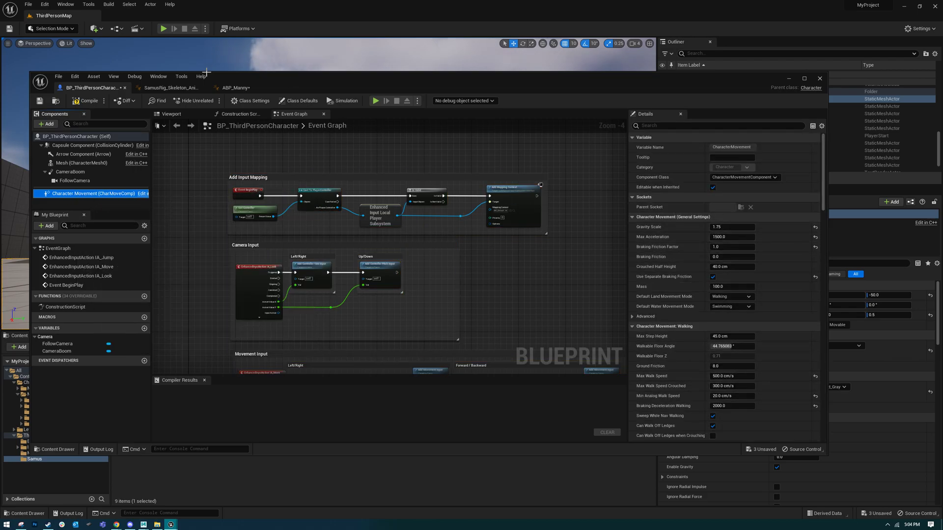
click(235, 88)
click(513, 215)
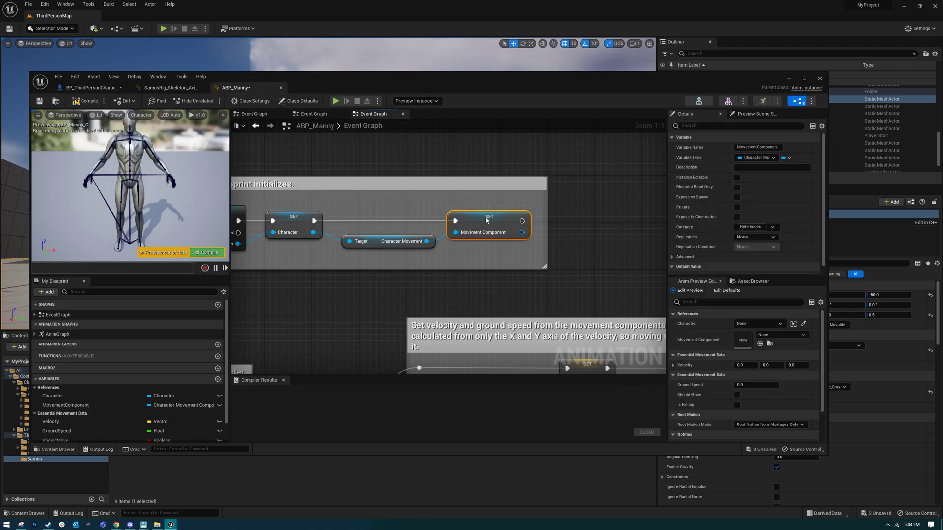
Step: Examine ABP_Manny's Event Blueprint Update Animation node and its character validity check alongside the Event Blueprint Initialize Animation group
right_drag(360, 317, 629, 150)
drag(474, 183, 578, 304)
click(382, 163)
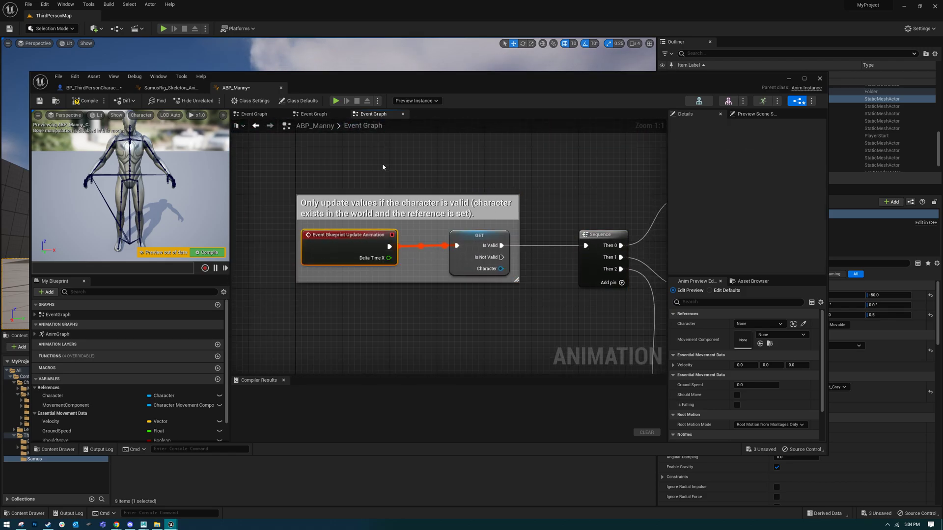
right_drag(383, 162, 397, 307)
click(365, 202)
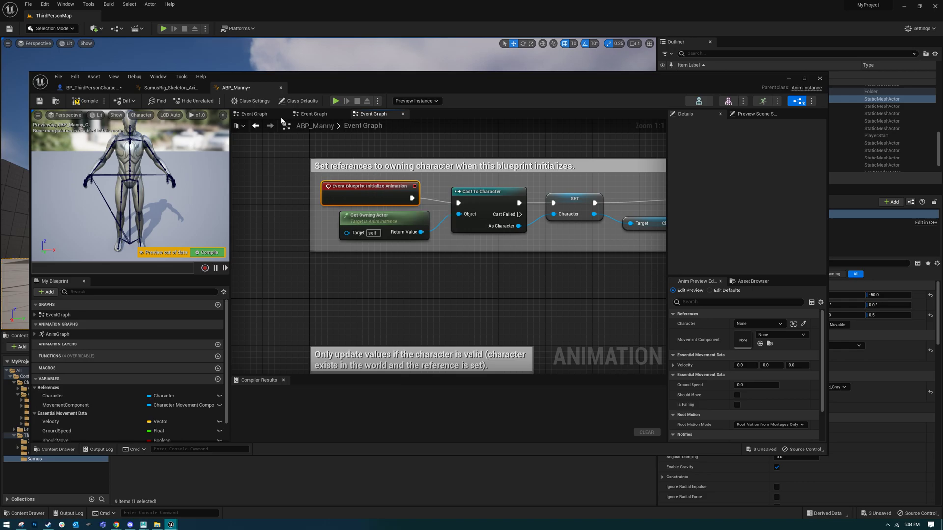
click(404, 166)
right_drag(420, 313, 374, 173)
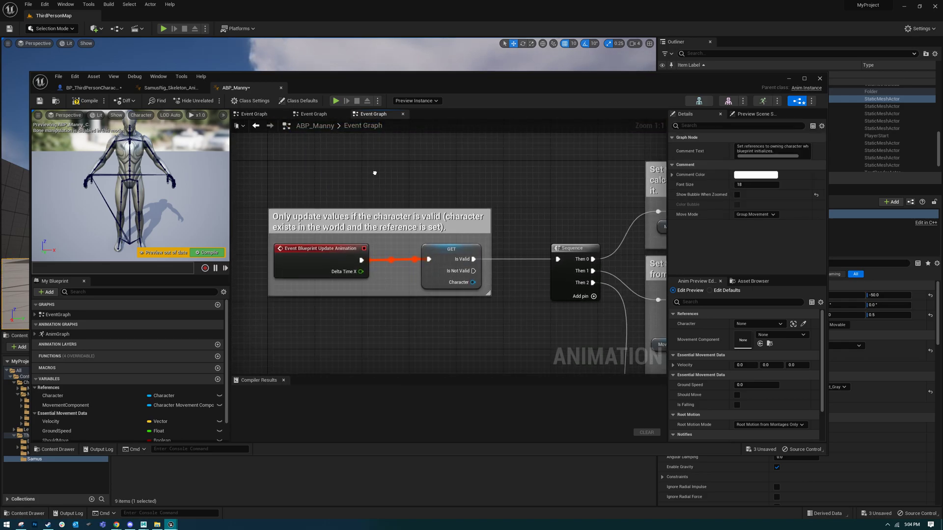
click(321, 256)
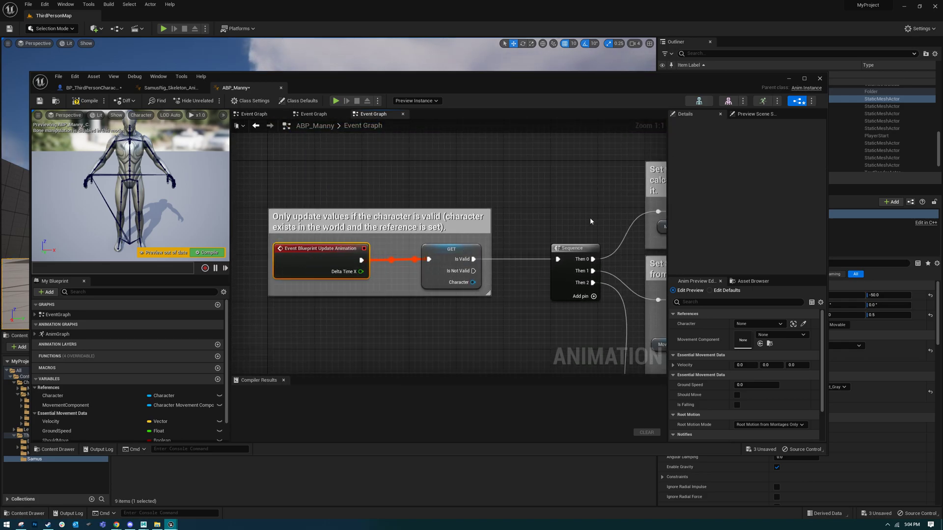
Step: Inspect the ABP_Manny nodes that set Velocity and derive Ground Speed through Vector Length XY
right_drag(591, 222, 219, 221)
click(372, 172)
click(450, 206)
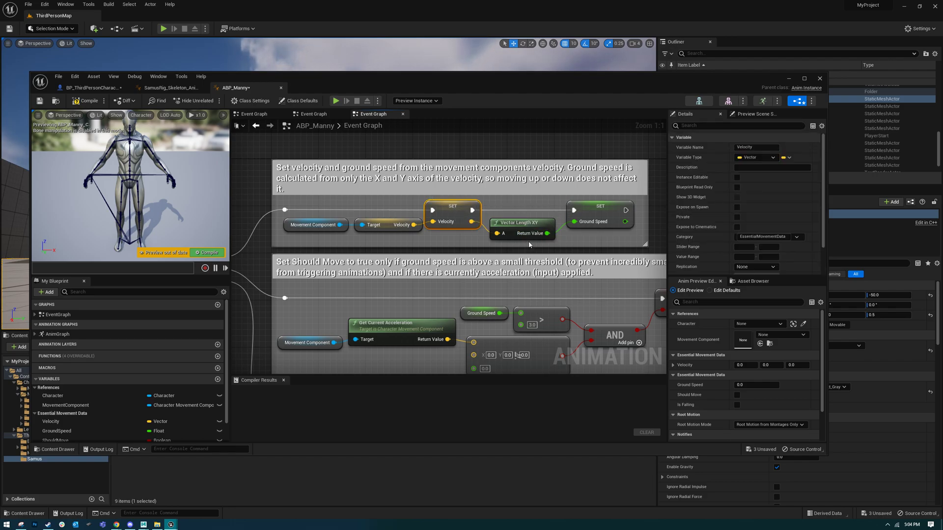
mouse_move(539, 236)
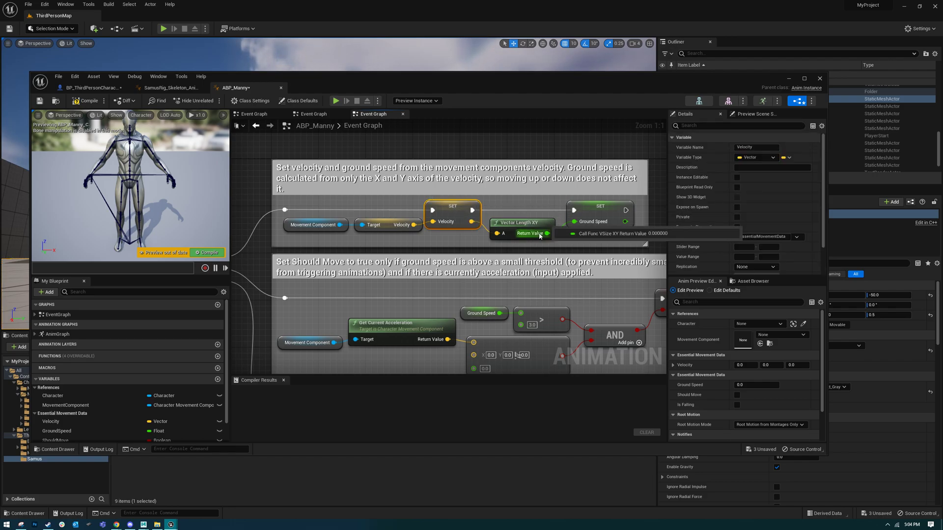
Step: Examine how Vector Length XY feeds the Ground Speed SET node in ABP_Manny
click(515, 222)
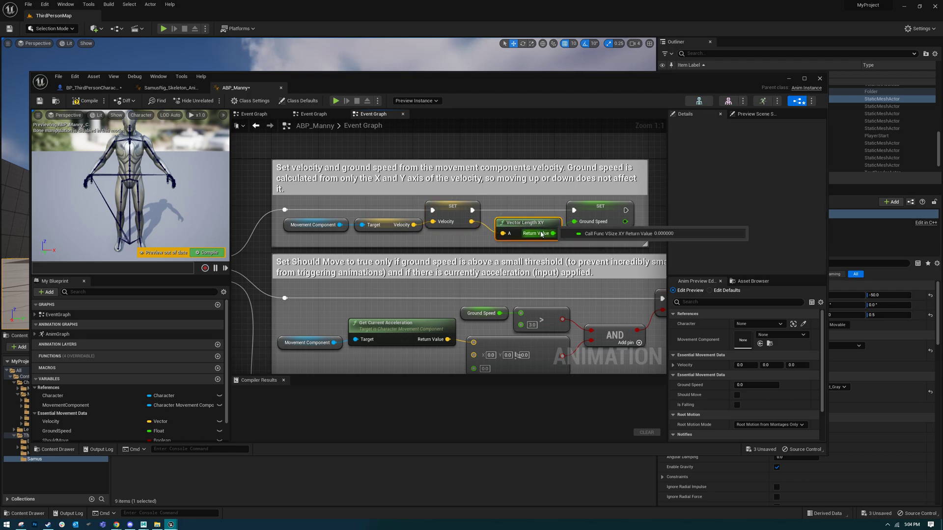
click(607, 219)
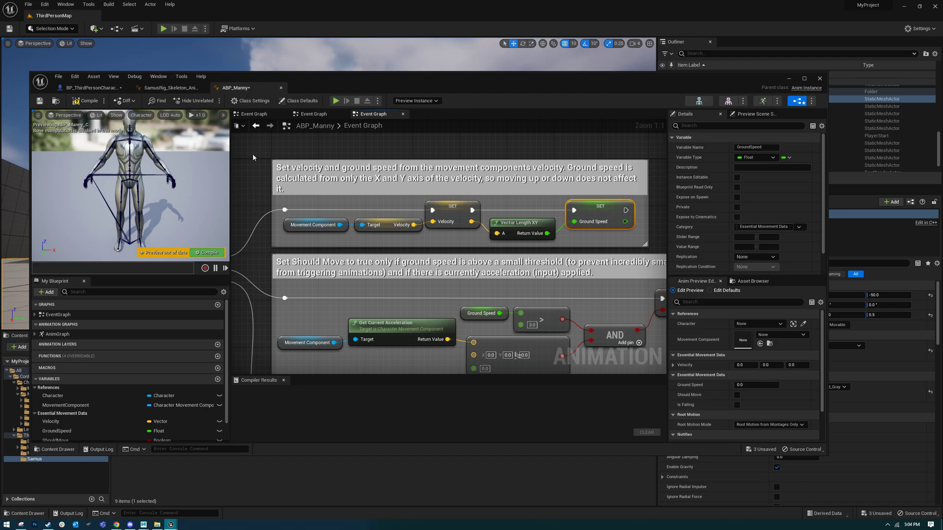
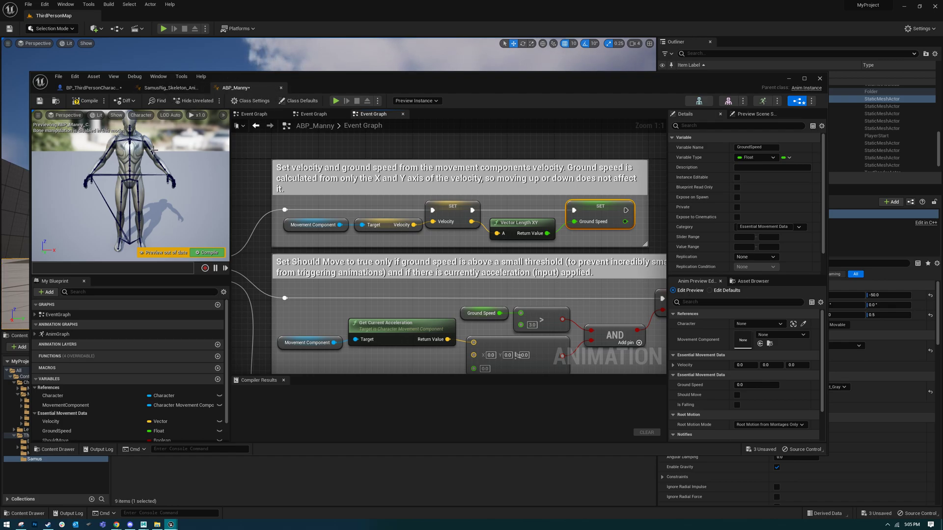
right_drag(343, 199, 352, 201)
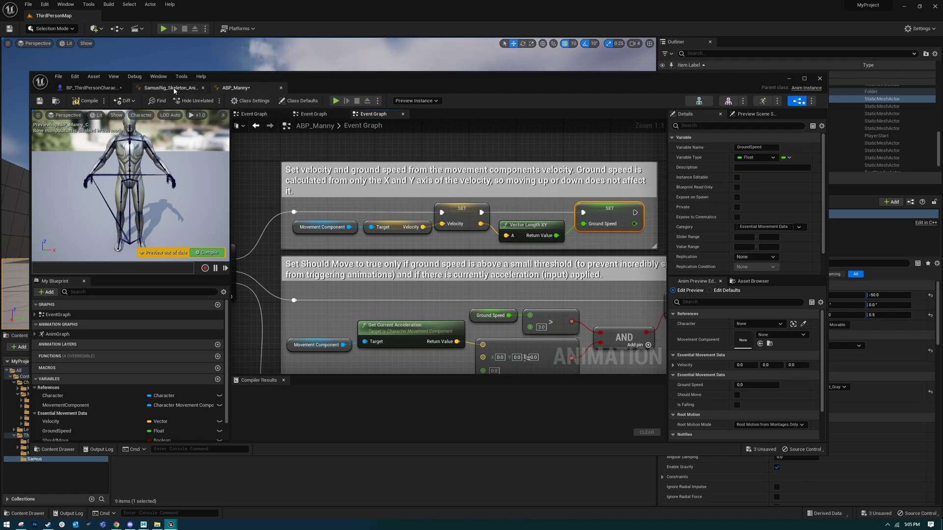
Step: Detach ABP_Manny into its own enlarged window and bring its Event Blueprint Initialize Animation group into view
drag(236, 87, 409, 174)
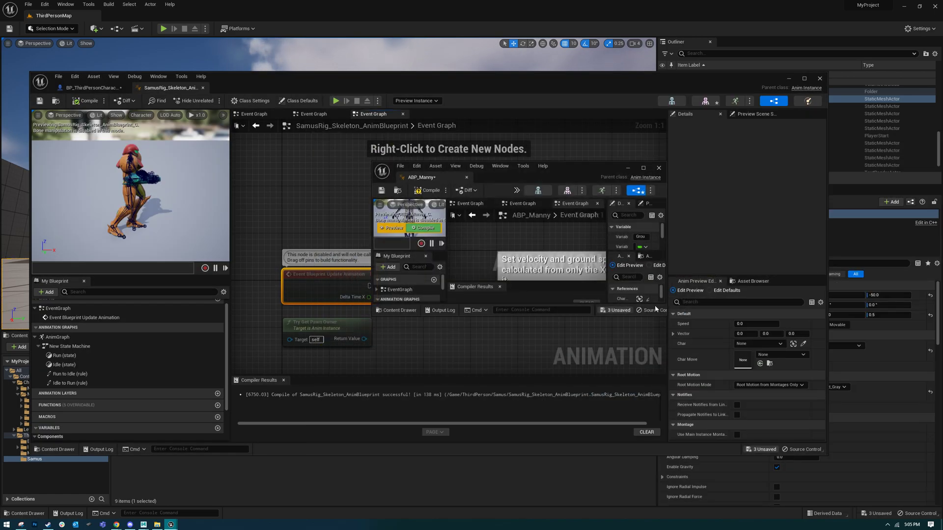
drag(579, 174, 516, 161)
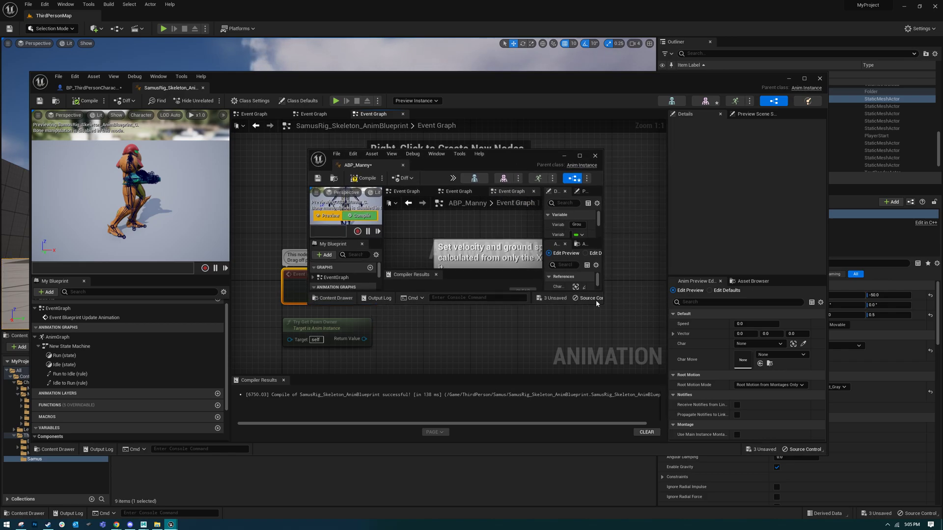
drag(703, 395, 893, 465)
drag(540, 166, 631, 151)
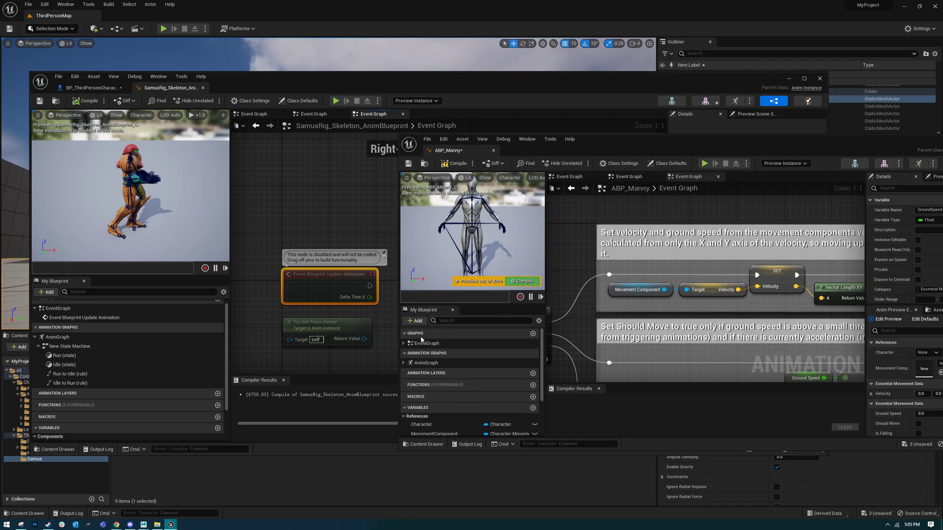
scroll(628, 304, down, 3)
right_drag(631, 304, 695, 286)
Step: Arrange the widened ABP_Manny window below the SamusRig_Skeleton_AnimBlueprint window so both event graphs are visible
drag(718, 137, 578, 353)
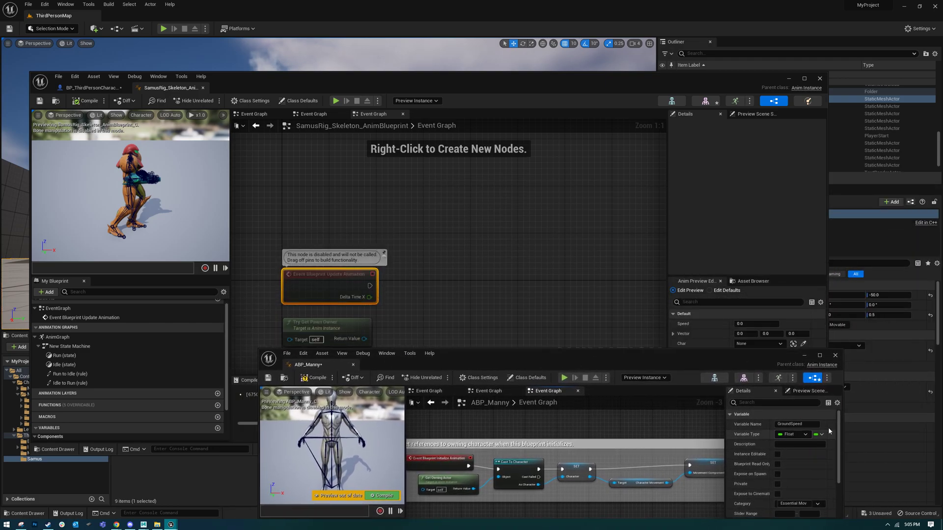
drag(842, 432, 939, 432)
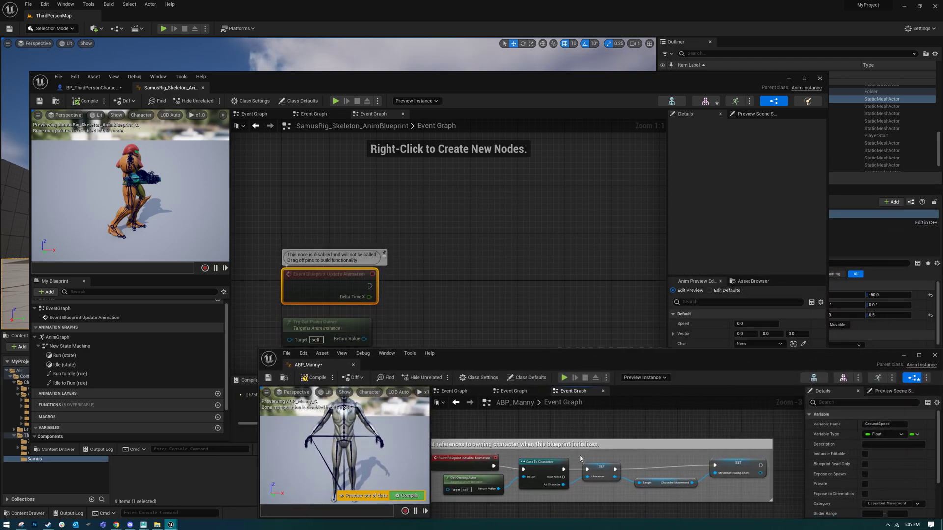
scroll(577, 458, up, 1)
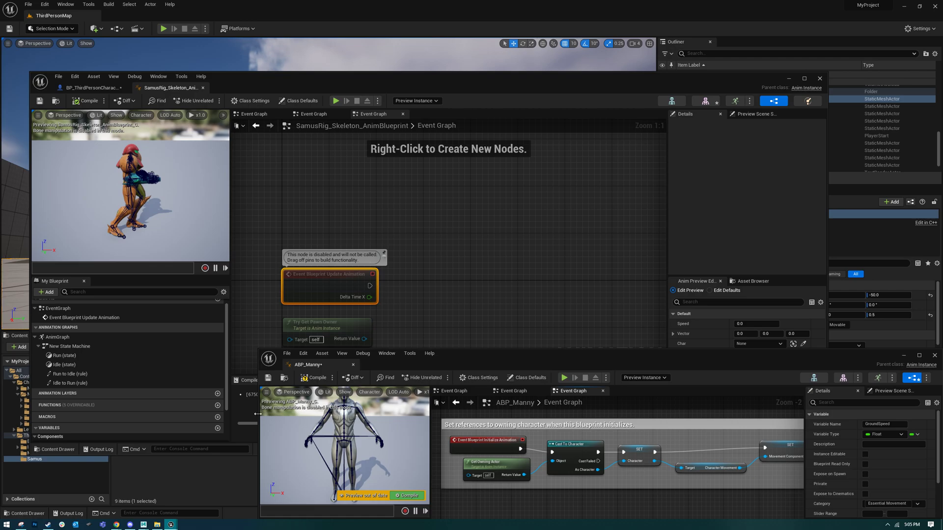
drag(257, 414, 57, 414)
right_drag(462, 276, 458, 254)
drag(451, 86, 422, 23)
Step: Add an Event Blueprint Initialize Animation node to the event graph of SamusRig_Skeleton_AnimBlueprint
right_drag(314, 146, 314, 144)
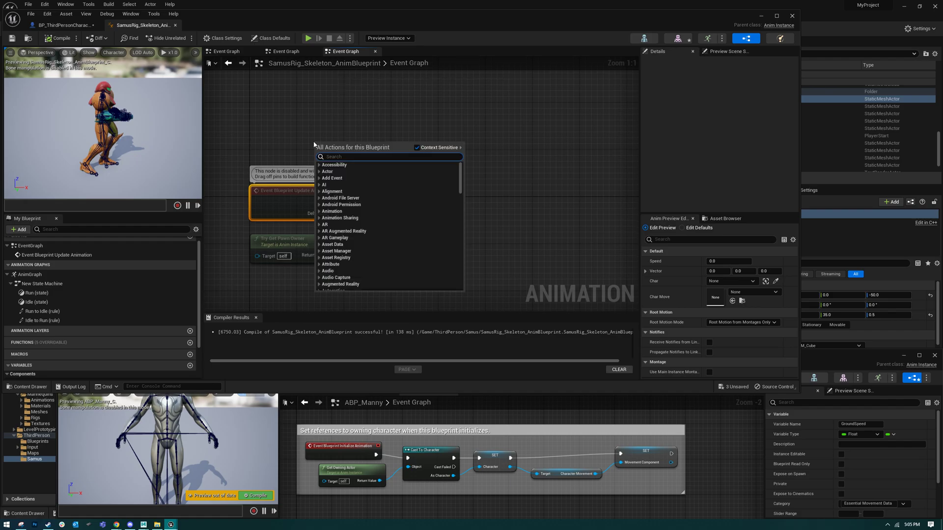
text(event)
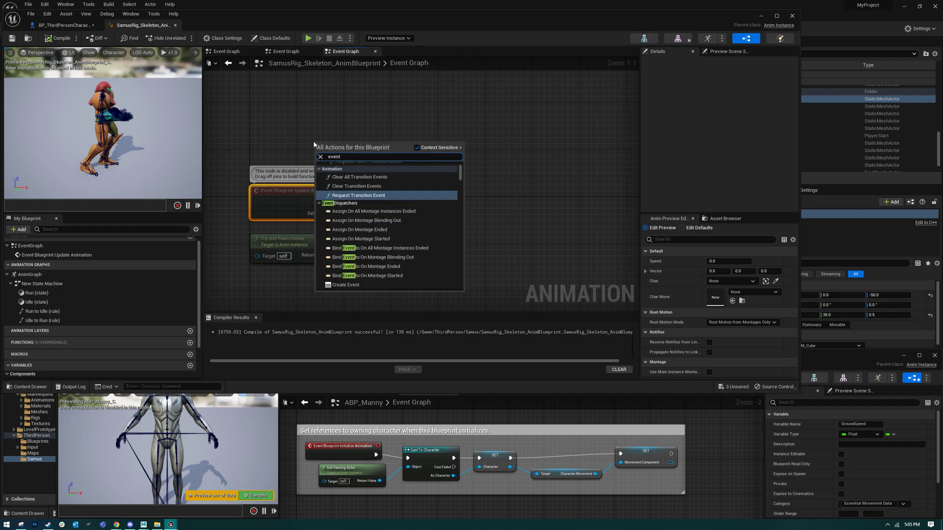
text( ini)
key(Return)
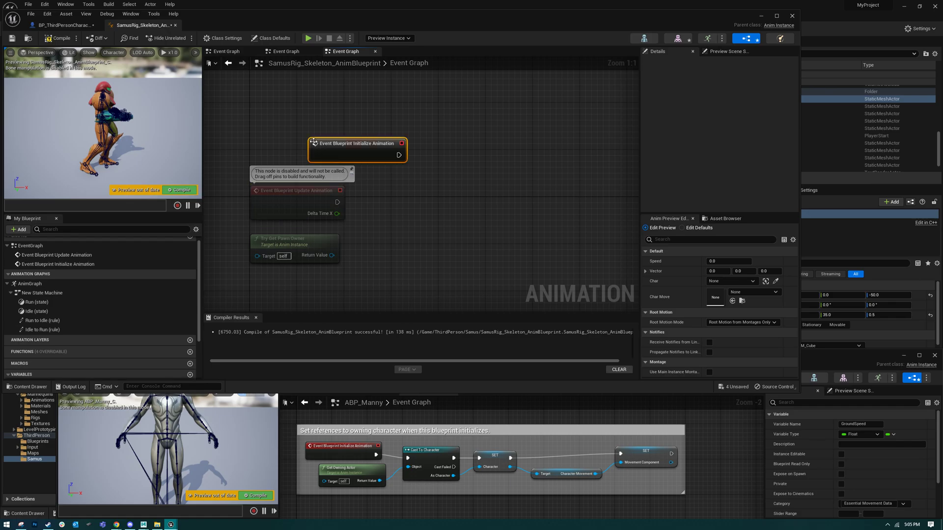
Step: Move the Event Blueprint Initialize Animation node up and wire its execution output to a new Cast To Character node
drag(345, 147, 480, 118)
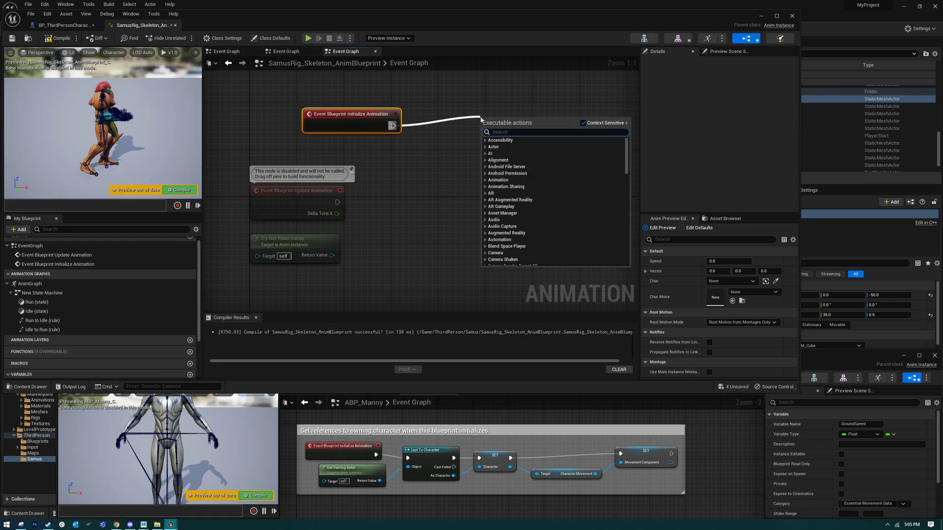
text(cast to)
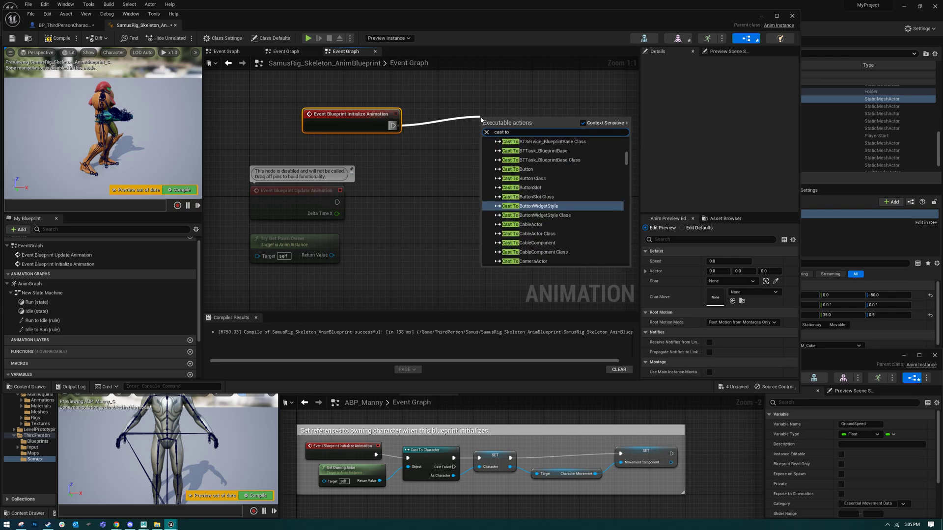
text( character)
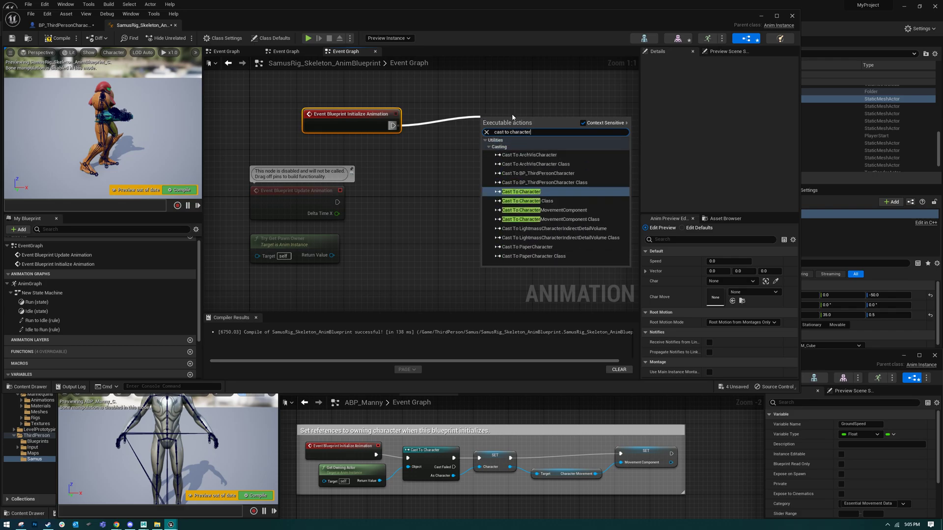
click(521, 192)
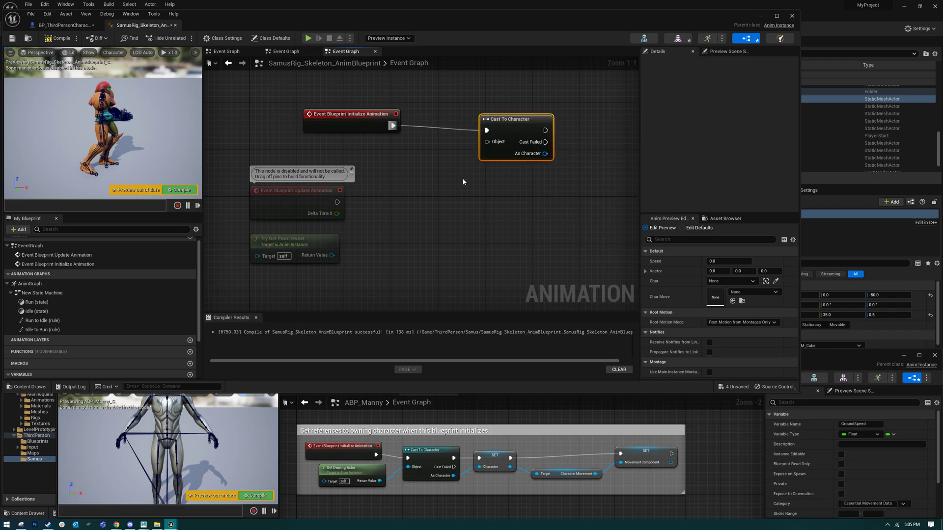
Step: Add a Get Owning Actor node and connect its Return Value to the Object input of Cast To Character
right_click(387, 176)
text(get owning actor)
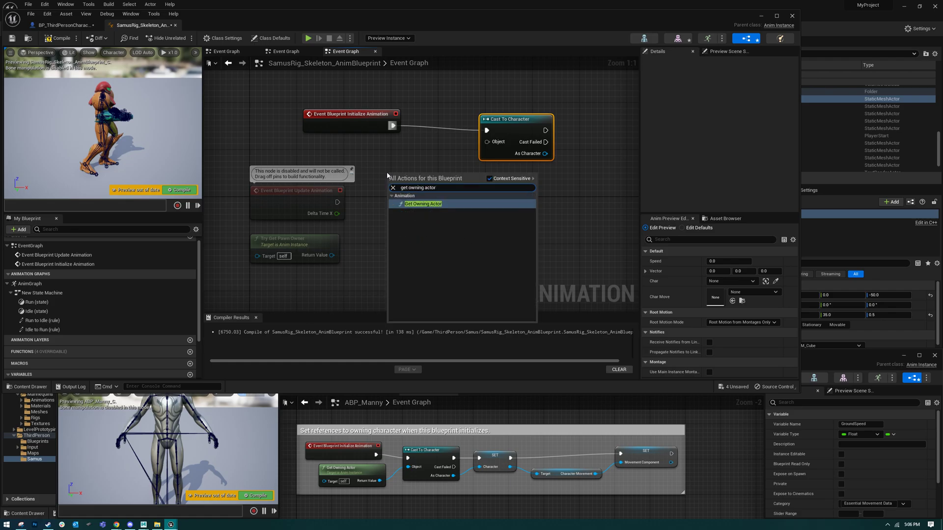
click(415, 206)
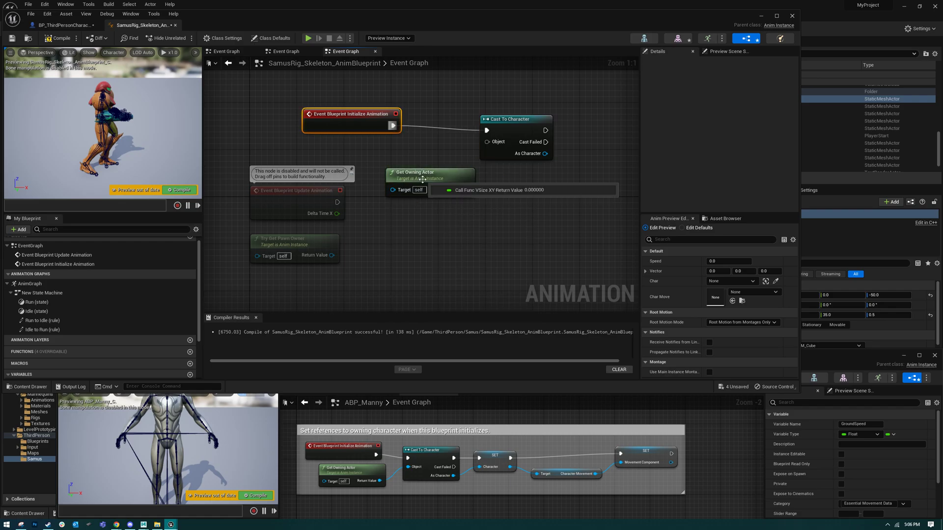
drag(401, 156, 487, 142)
right_drag(480, 191, 385, 193)
drag(393, 139, 492, 134)
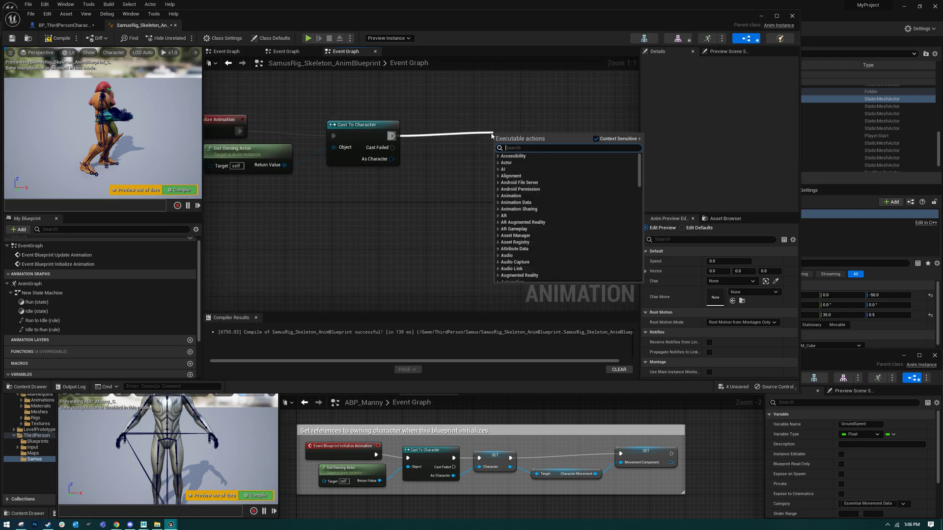
text(set)
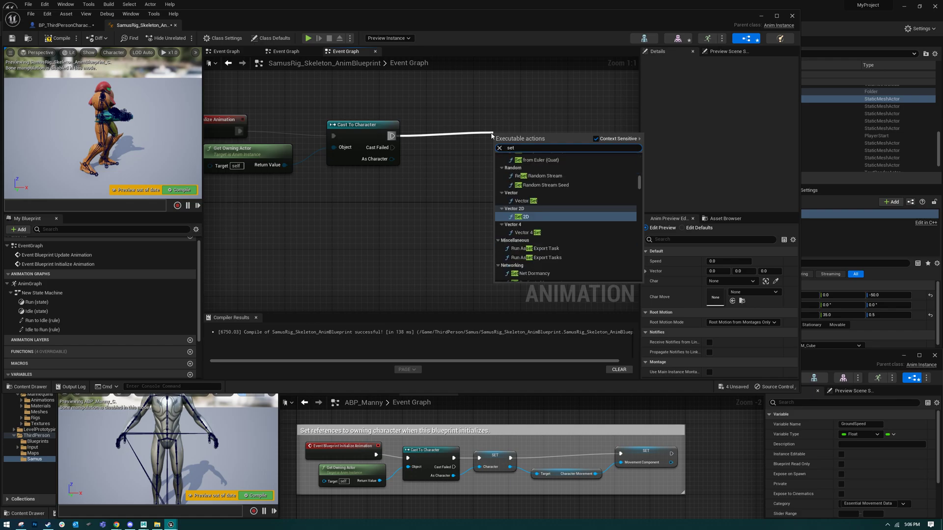
text( charac)
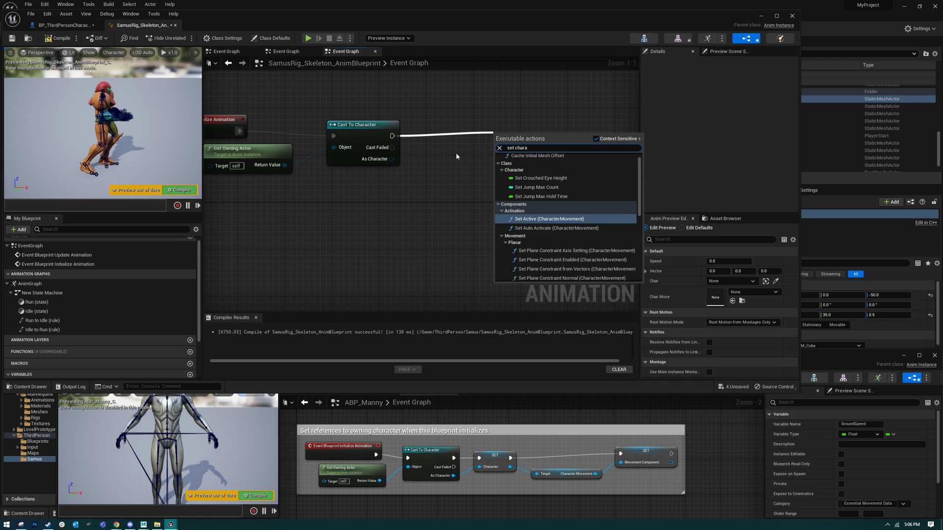
click(431, 185)
drag(391, 159, 483, 148)
text(set)
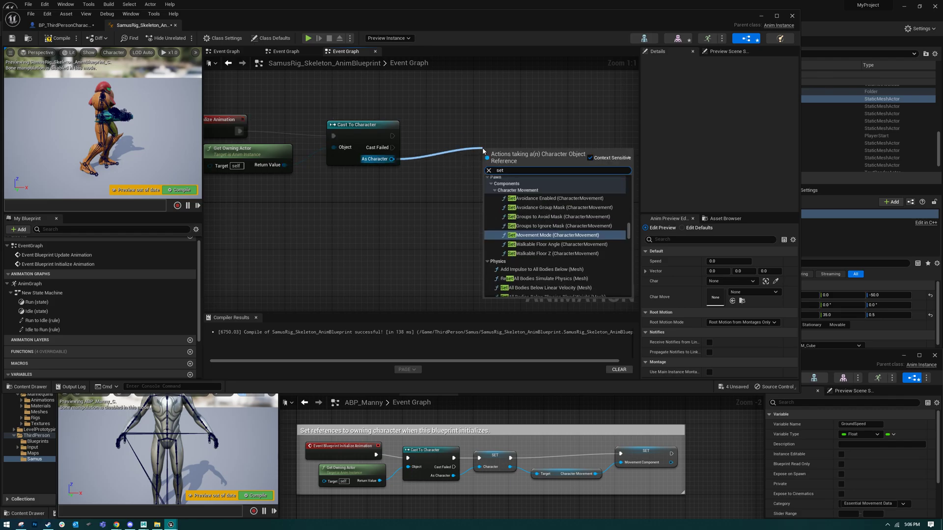
text( charac)
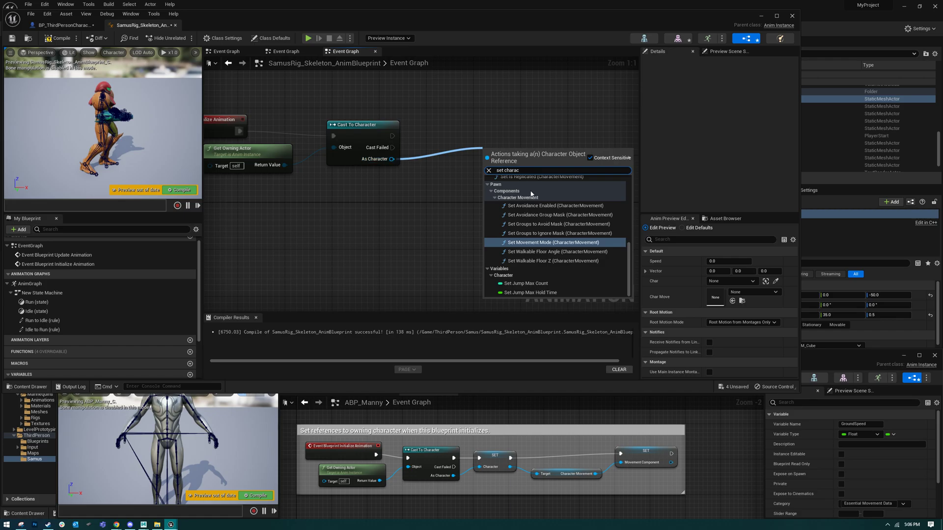
scroll(563, 248, up, 5)
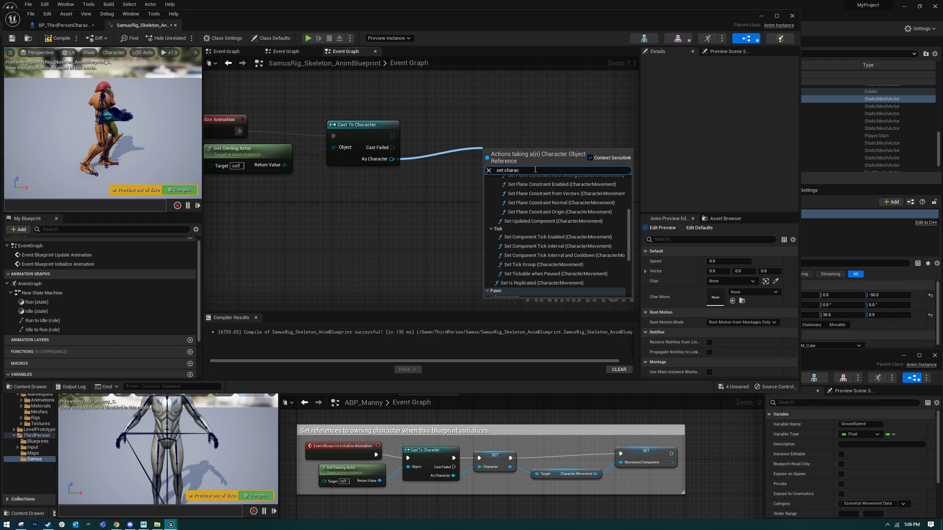
text(ter)
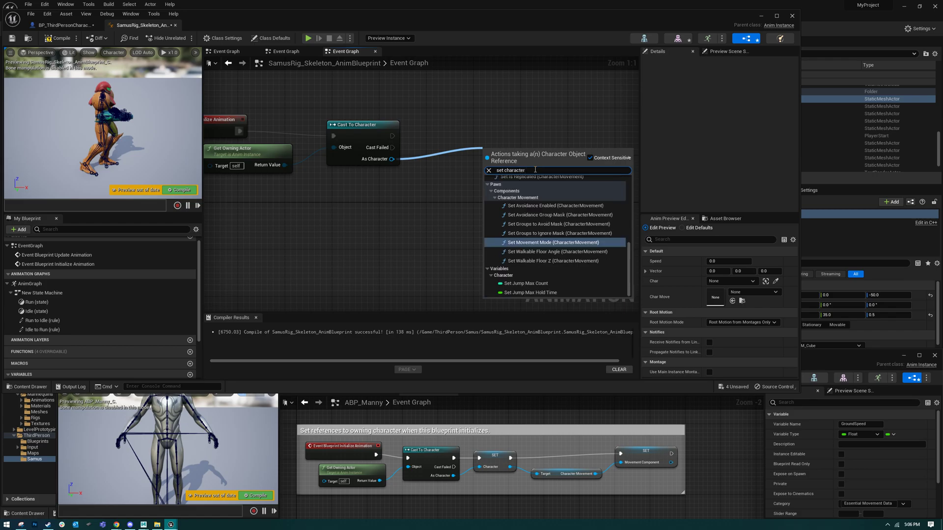
scroll(590, 222, up, 2)
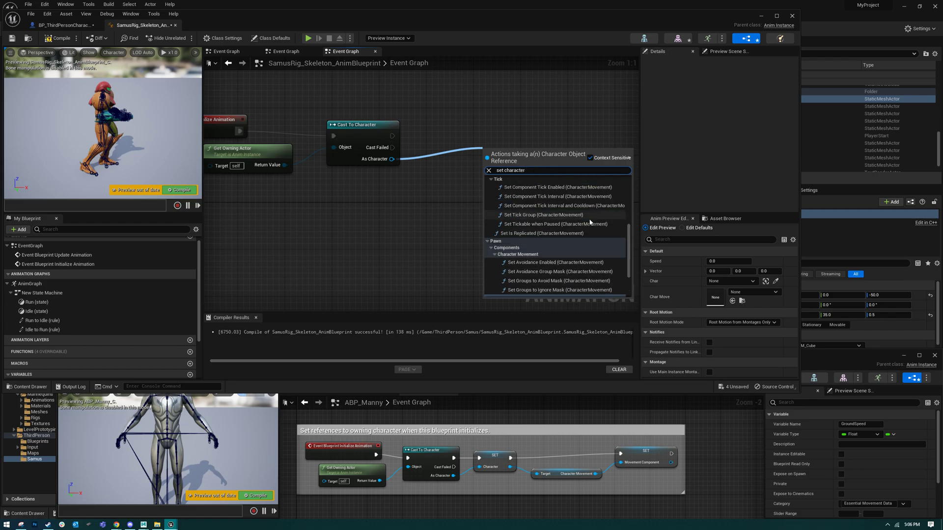
scroll(588, 228, up, 5)
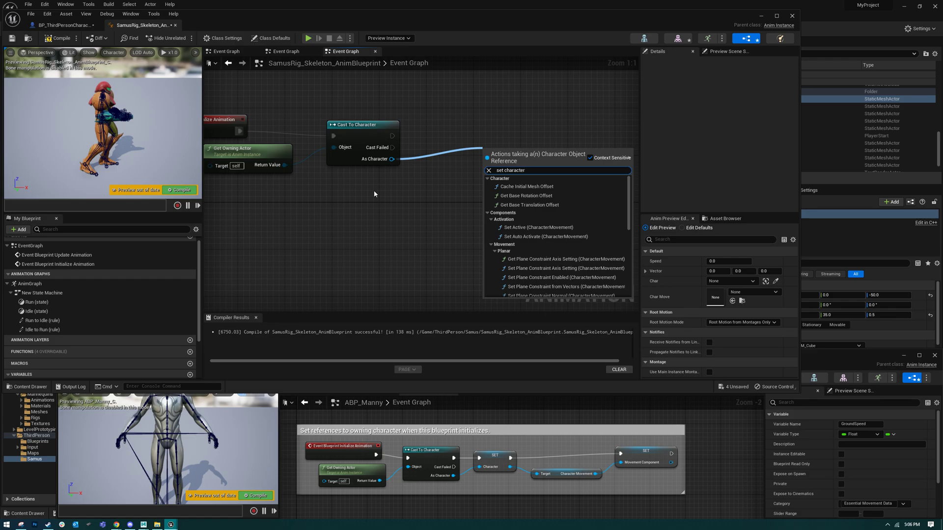
click(381, 219)
Step: Add a SET node for the Char variable and wire it to Cast To Character's execution and As Character outputs
scroll(75, 314, down, 3)
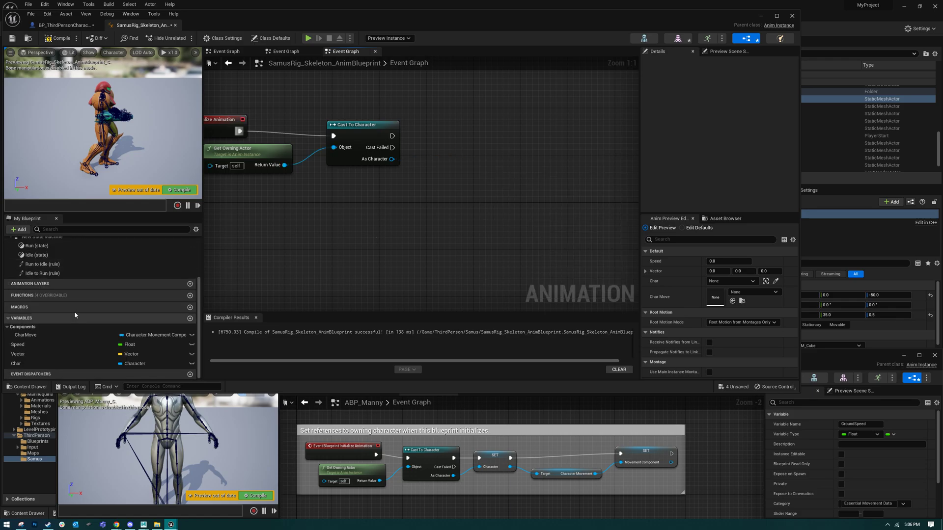
drag(68, 364, 457, 129)
click(469, 149)
drag(392, 159, 464, 147)
drag(392, 136, 464, 136)
Step: Add a SET node for the CharMove variable and connect the Char SET node's execution output to it
right_drag(592, 206, 453, 206)
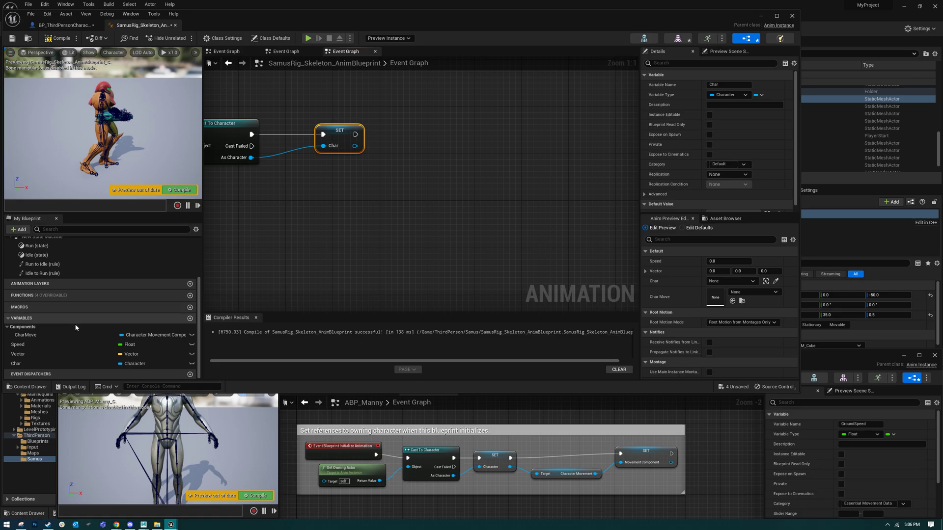
drag(69, 338, 450, 157)
click(469, 178)
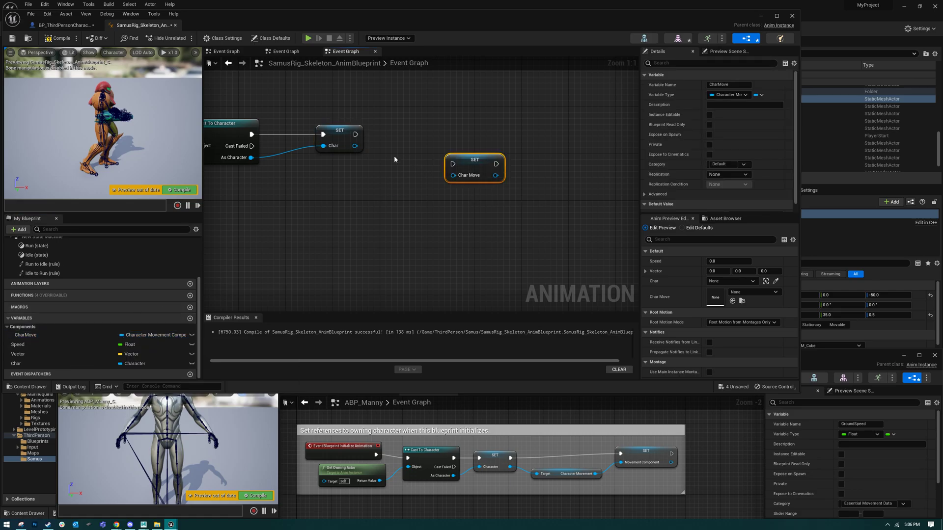
drag(355, 134, 471, 140)
Step: Add a Get Character Movement node from the Char SET node's output and shift the Char SET node slightly down
drag(356, 146, 397, 189)
text(char moce)
key(BackSpace)
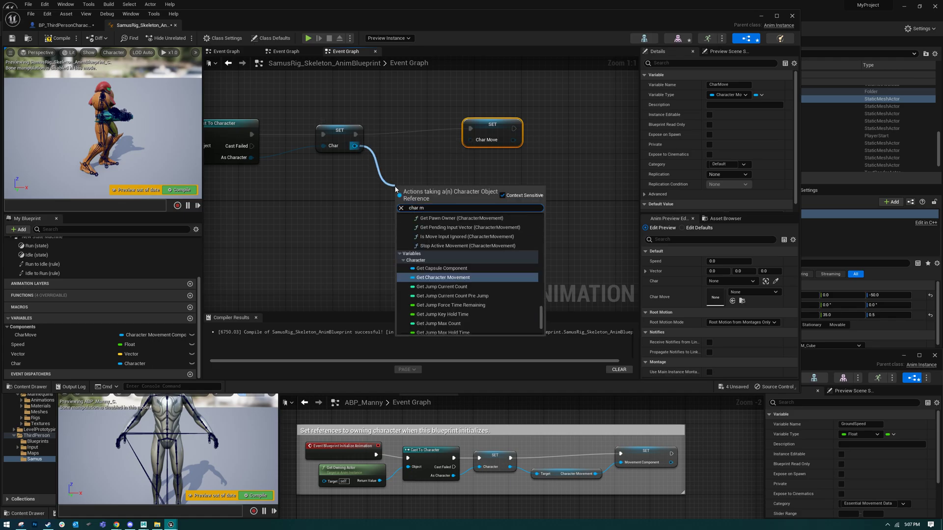
text(ve)
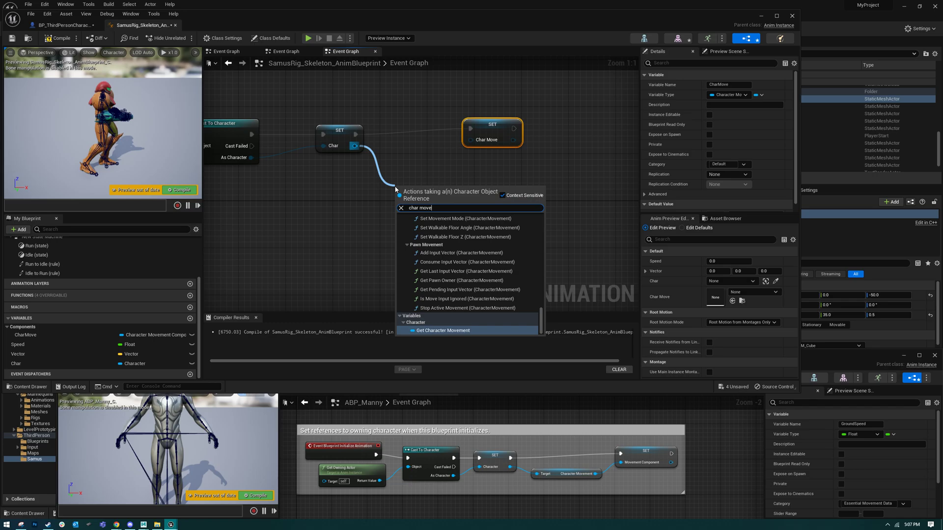
click(435, 330)
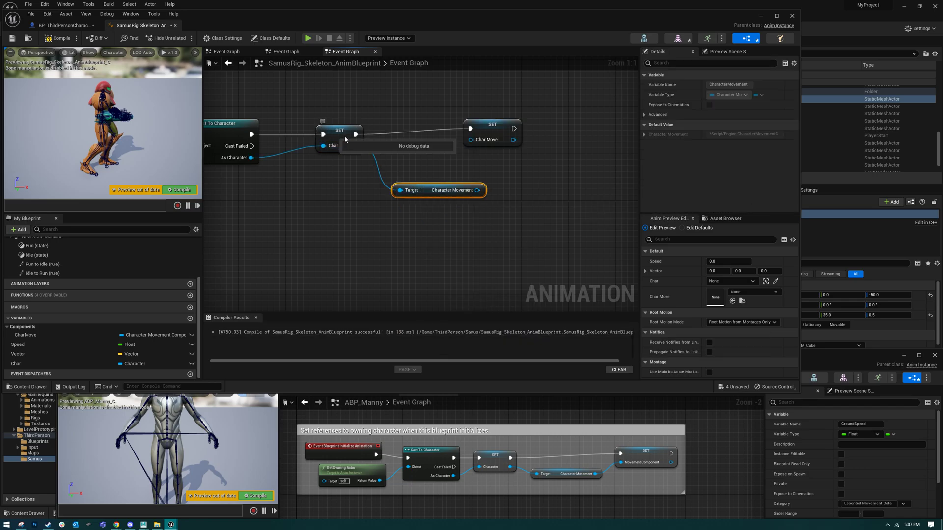
drag(333, 132, 350, 151)
click(230, 132)
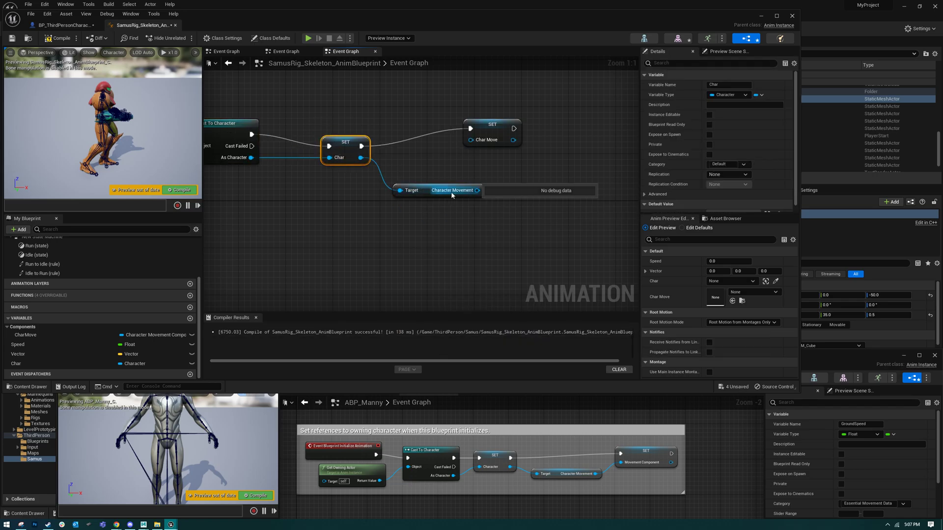
Step: Connect the Character Movement output to the Char Move input of its SET node, space out both nodes, and compile the blueprint
drag(477, 190, 471, 140)
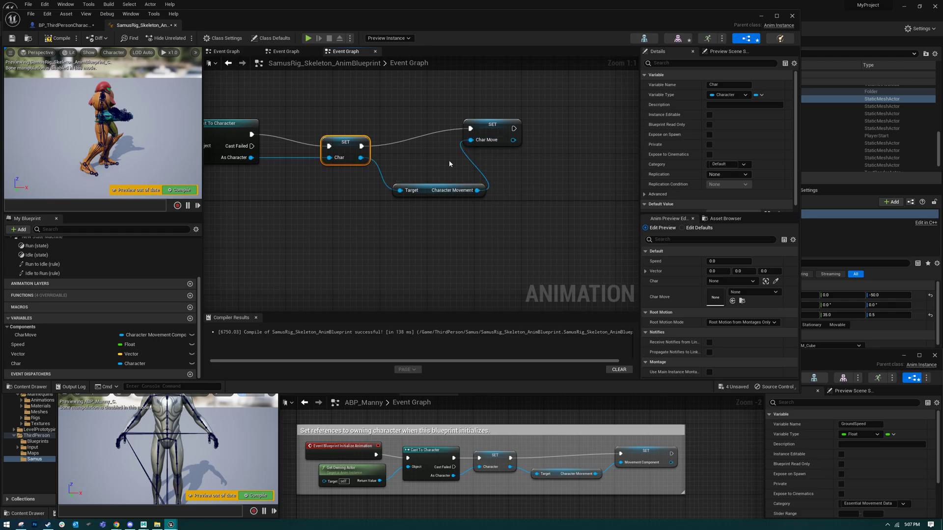
drag(414, 187, 408, 163)
drag(482, 123, 524, 124)
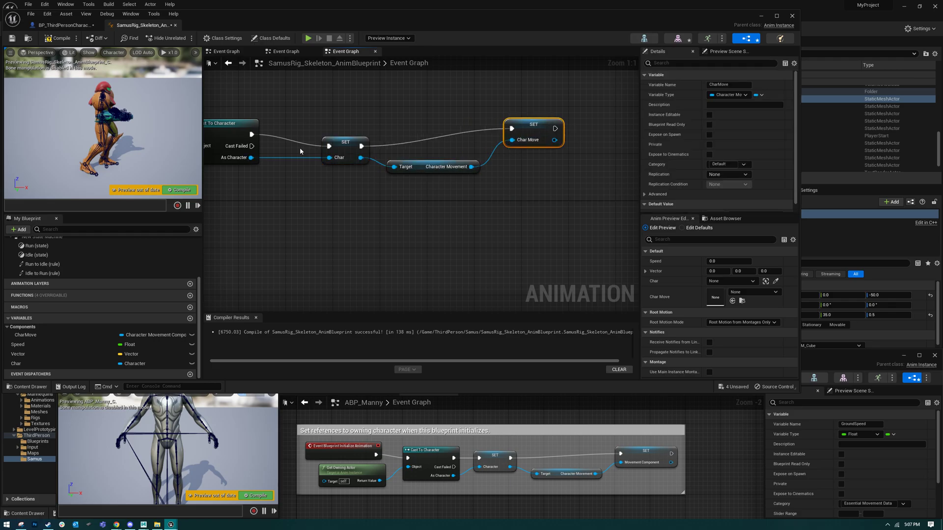
click(190, 190)
Step: Shift the Event Blueprint Update Animation node to the right and add a Get CharMove node beneath it
right_drag(283, 241, 621, 269)
click(425, 159)
right_drag(538, 218, 545, 135)
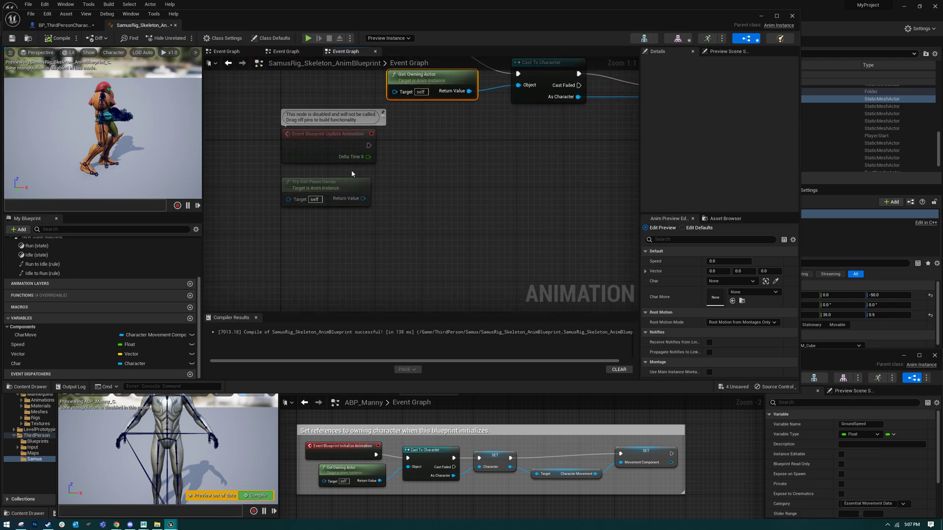
drag(343, 148, 413, 149)
right_drag(584, 481, 466, 364)
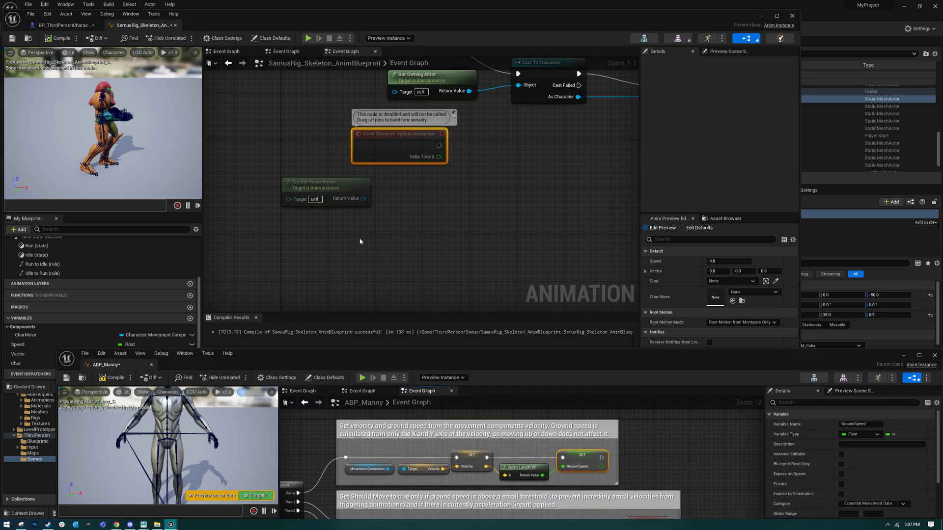
right_drag(418, 203, 388, 227)
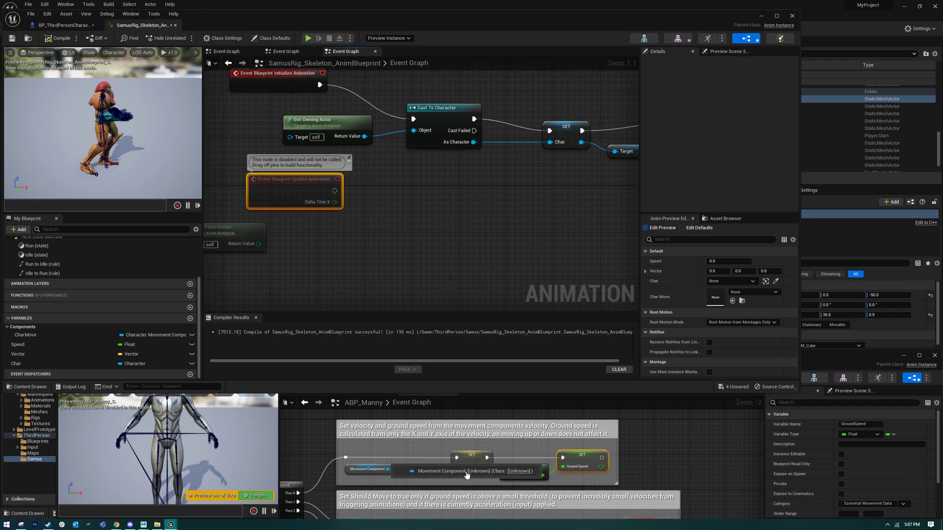
right_click(428, 247)
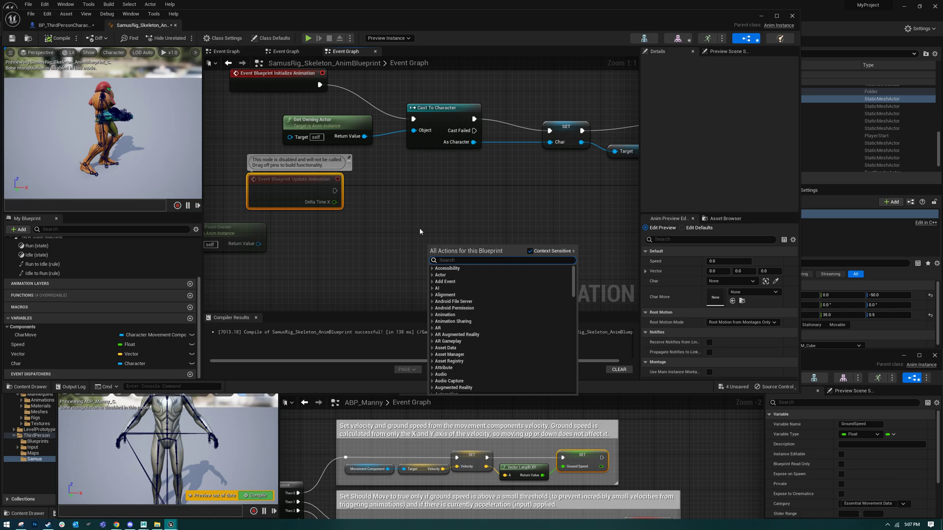
ctrl+drag(25, 335, 339, 229)
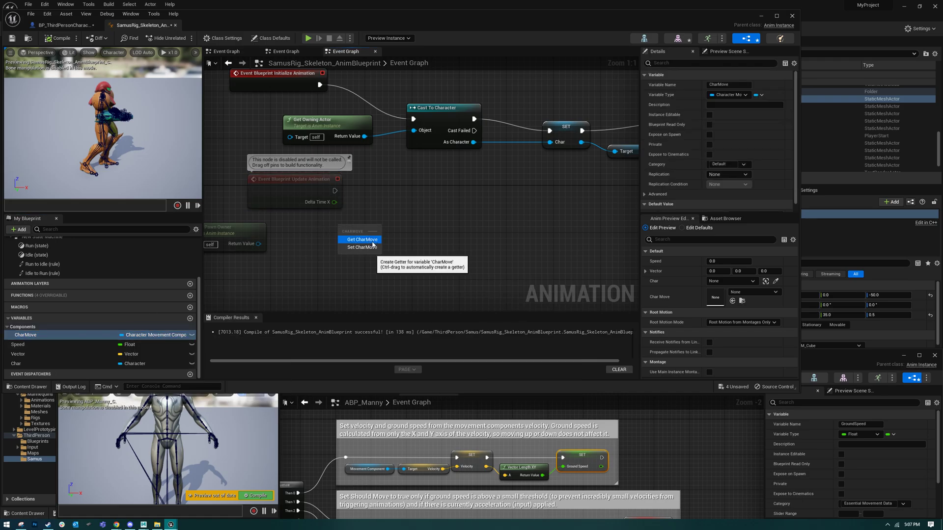
click(372, 241)
Step: Add a Get Velocity node from the Char Move output and arrange the two nodes below Event Blueprint Update Animation
drag(377, 228, 456, 236)
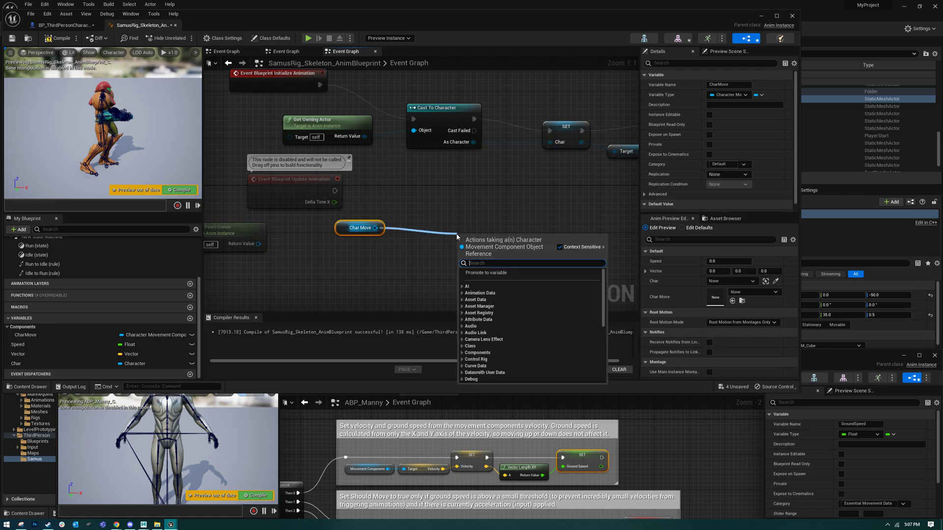
text(velocity)
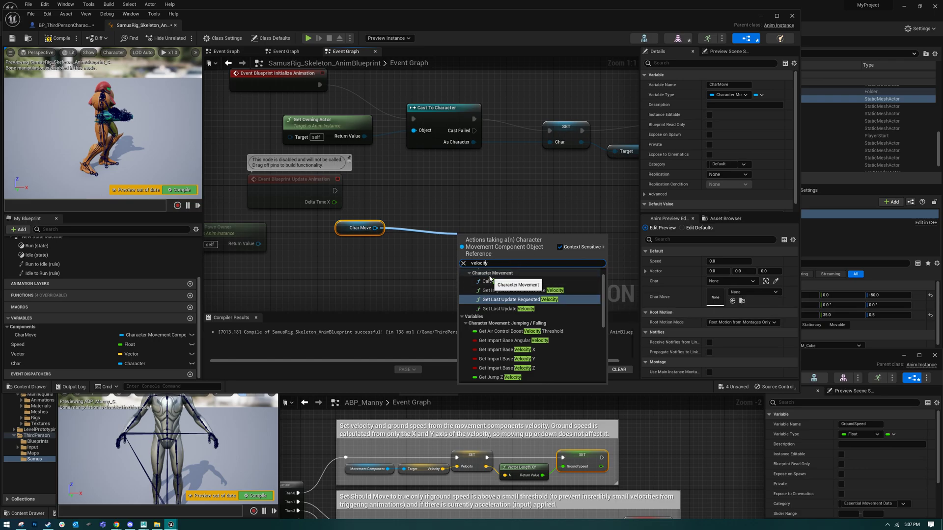
text(get)
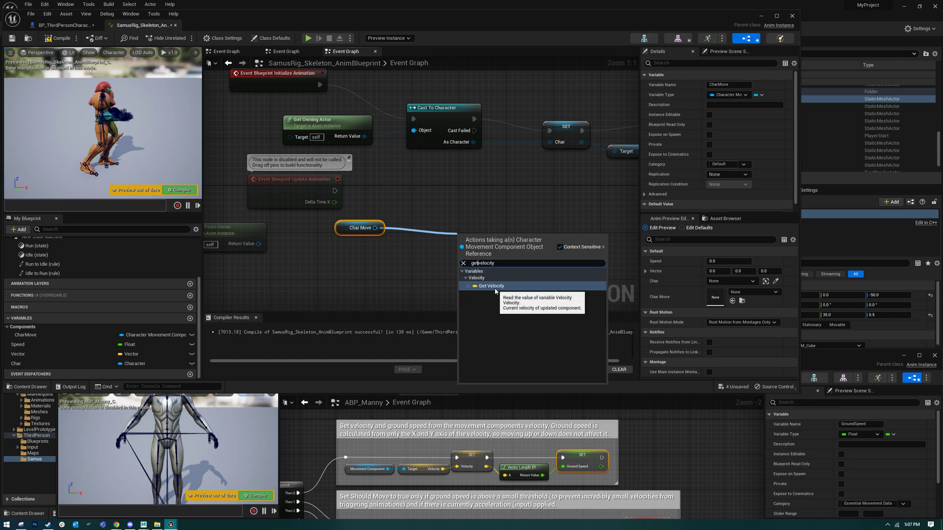
click(484, 280)
drag(464, 237, 421, 225)
click(414, 274)
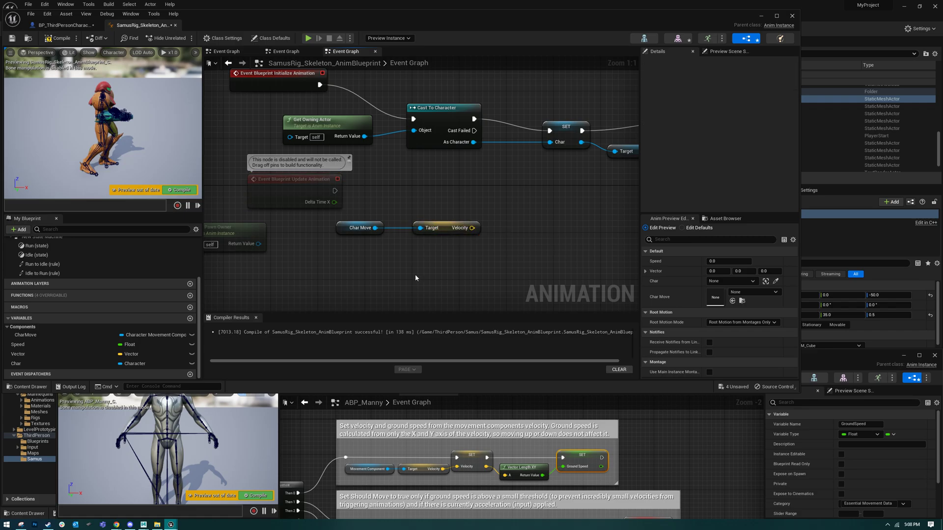
drag(345, 228, 433, 234)
click(425, 241)
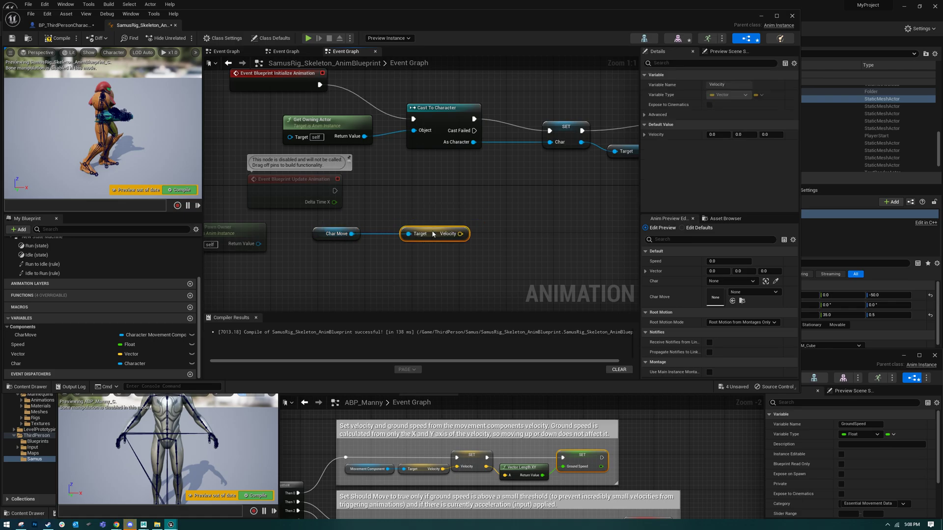
right_click(447, 280)
text(get velo)
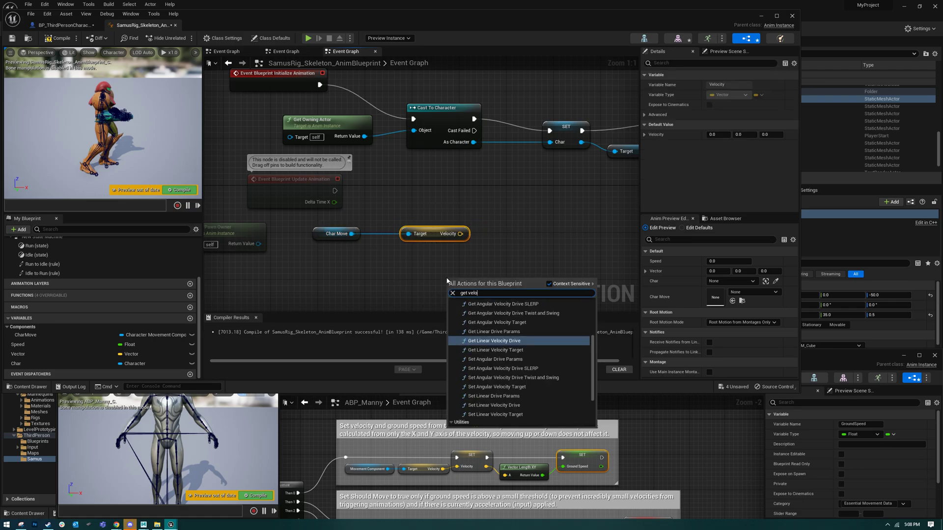
text(city)
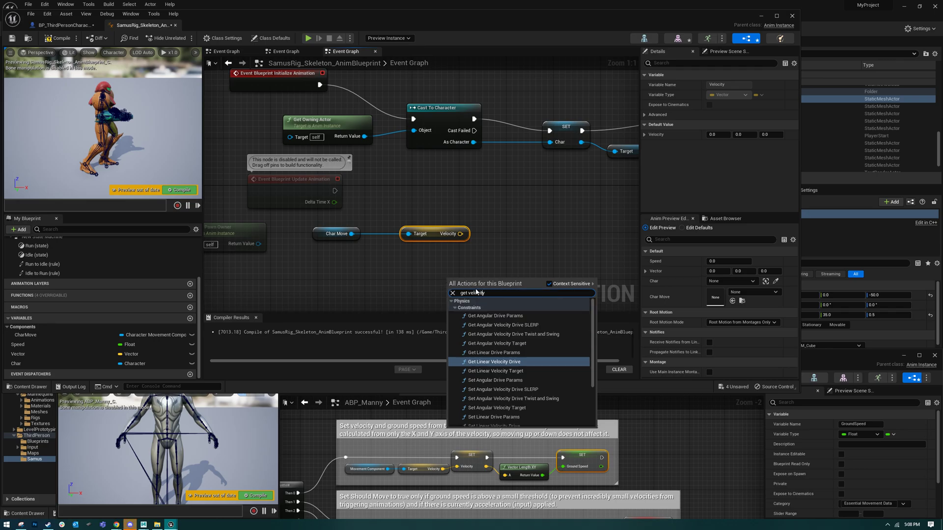
key(BackSpace)
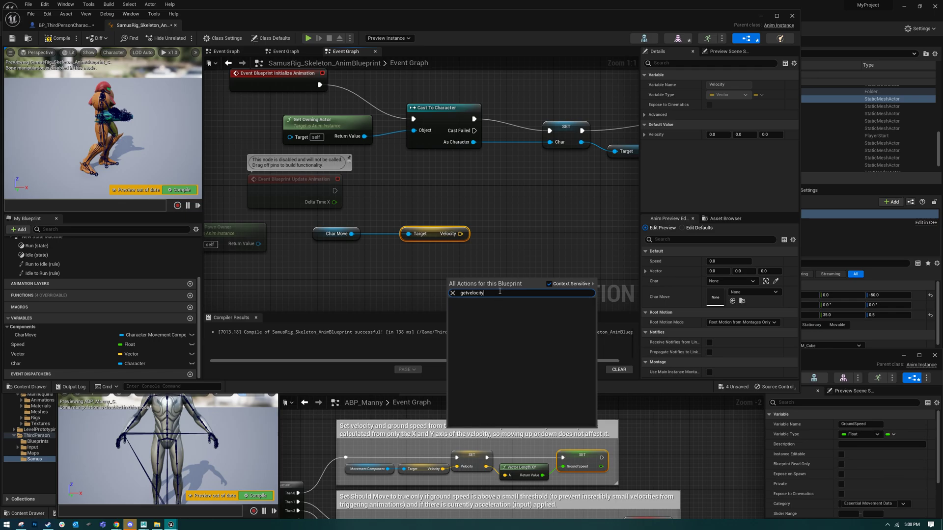
key(BackSpace)
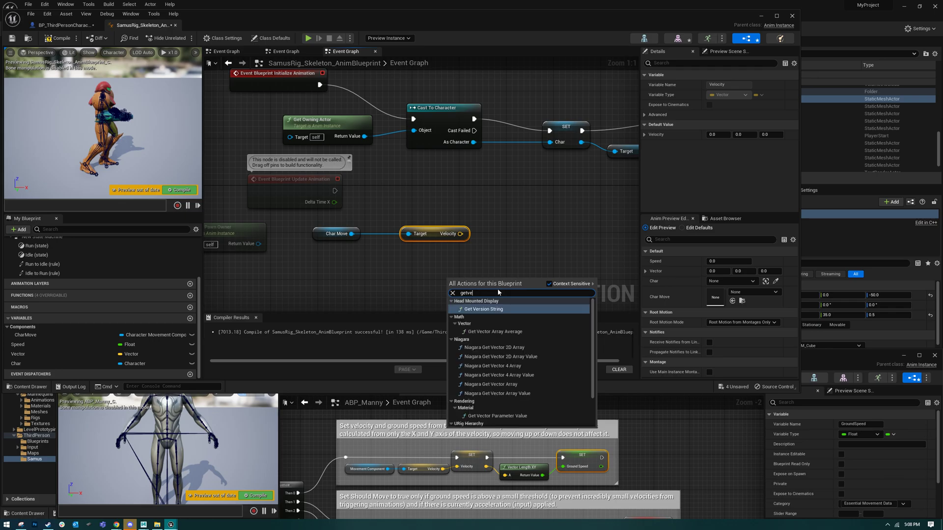
key(BackSpace)
key(BackSpace)
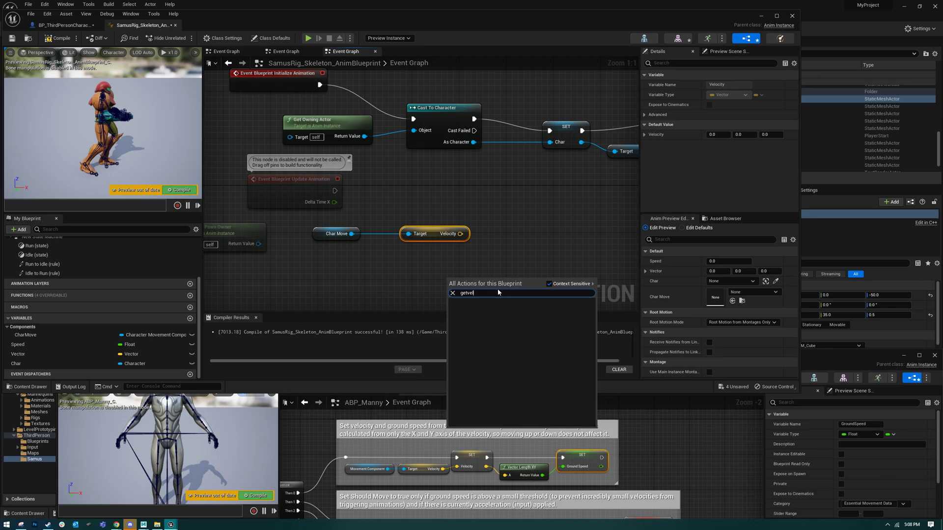
text(velocity)
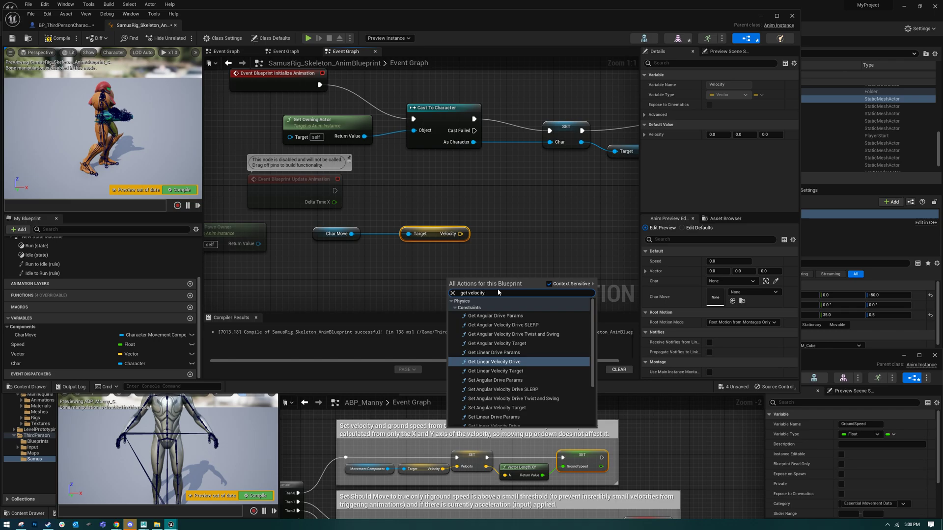
click(344, 282)
drag(20, 357, 430, 263)
click(406, 291)
click(381, 284)
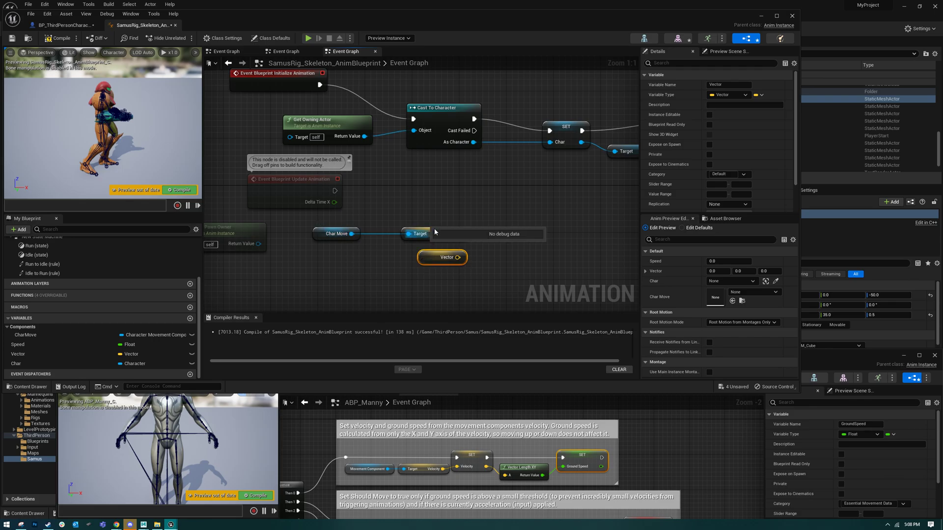
drag(383, 452, 426, 484)
click(426, 287)
click(426, 262)
key(Delete)
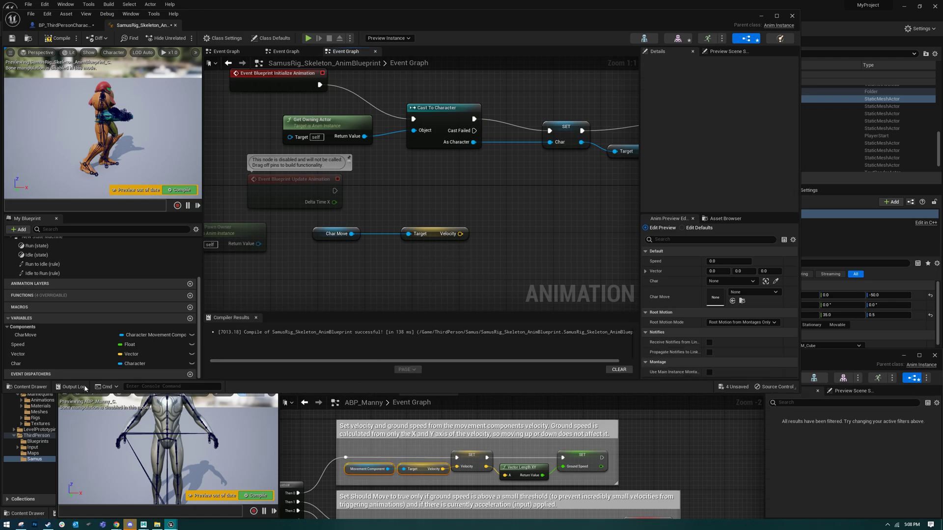
click(125, 355)
click(358, 282)
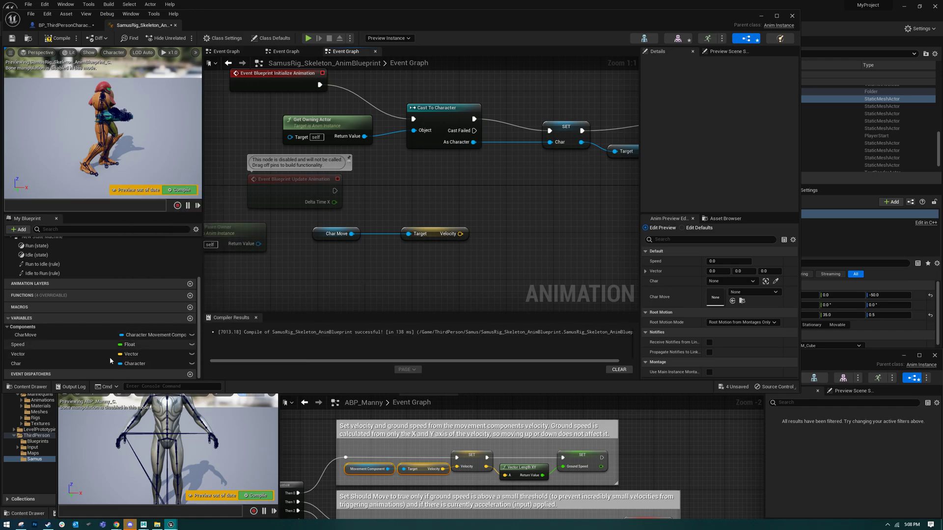
Step: Add a SET node for the Vector variable and wire it to the Velocity output and Event Blueprint Update Animation's execution output
drag(45, 355, 479, 265)
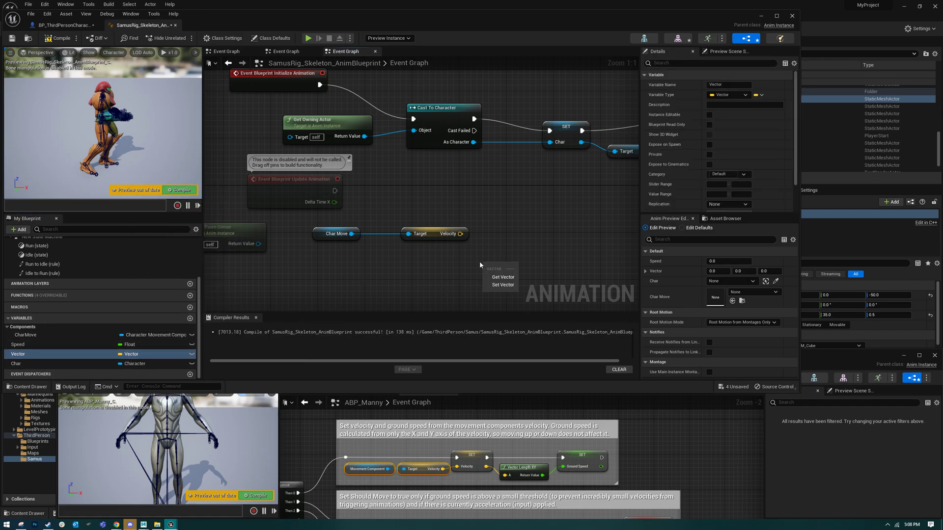
click(503, 285)
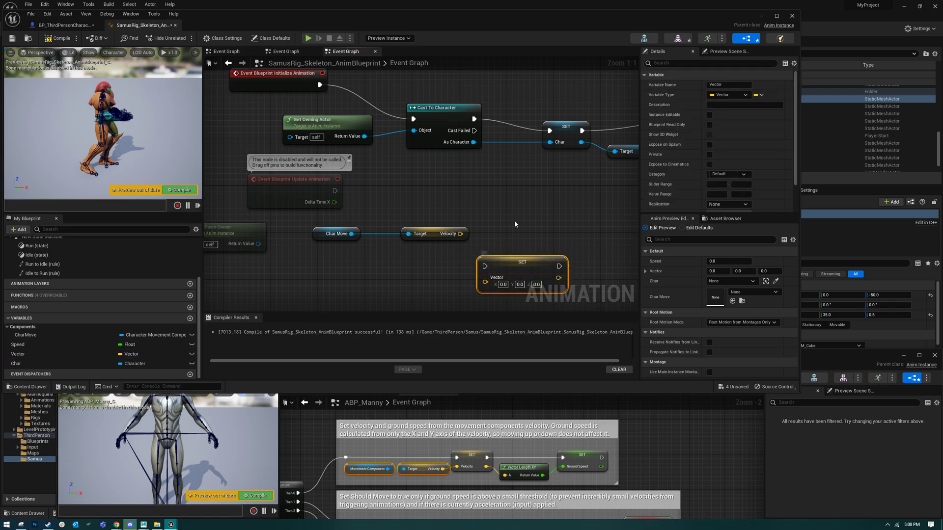
drag(514, 261, 525, 203)
drag(460, 234, 498, 217)
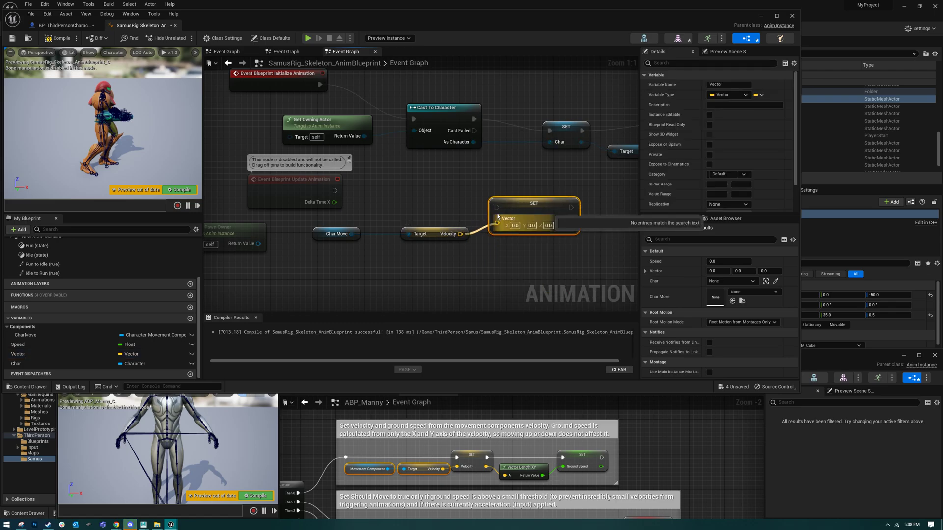
drag(335, 190, 497, 207)
Step: Add a Vector Length XY node from the Vector SET node's output
right_drag(432, 185, 285, 188)
drag(348, 215, 401, 240)
text(vector len)
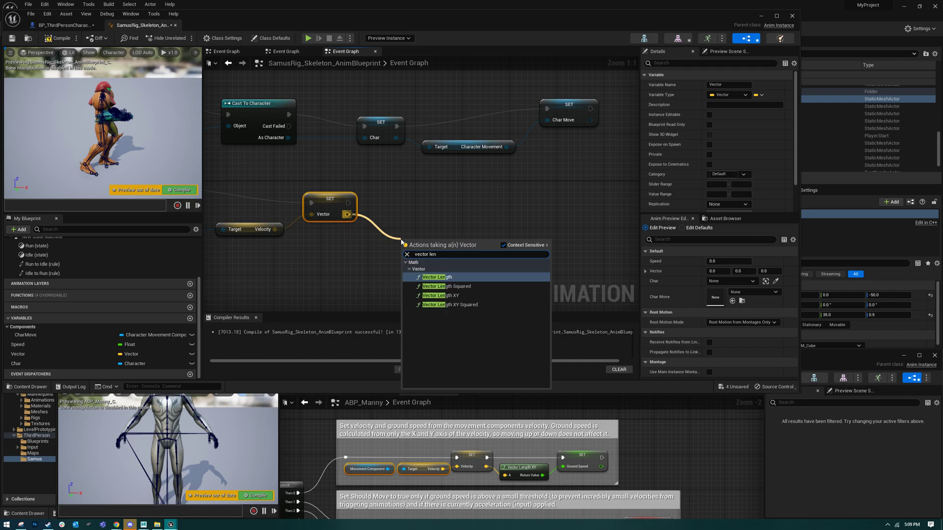
key(Down)
key(Down)
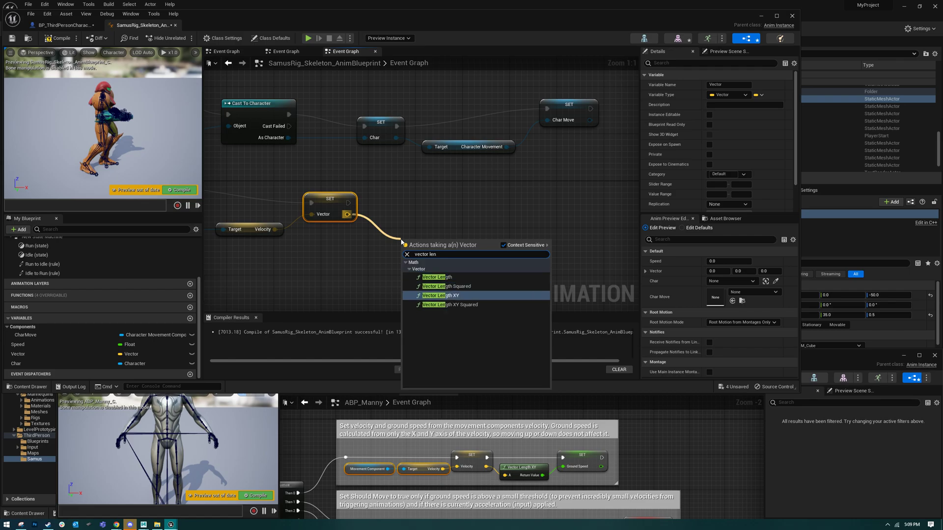
key(Return)
drag(349, 203, 518, 206)
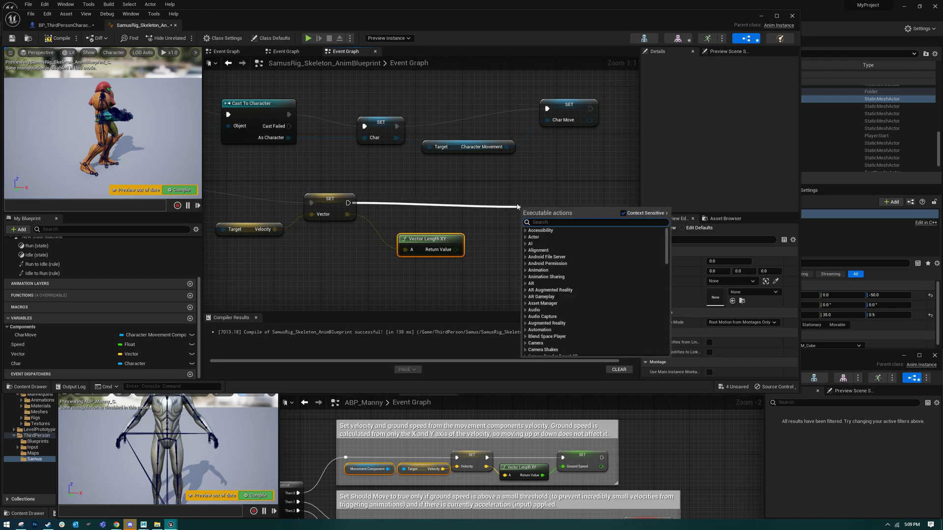
text(set)
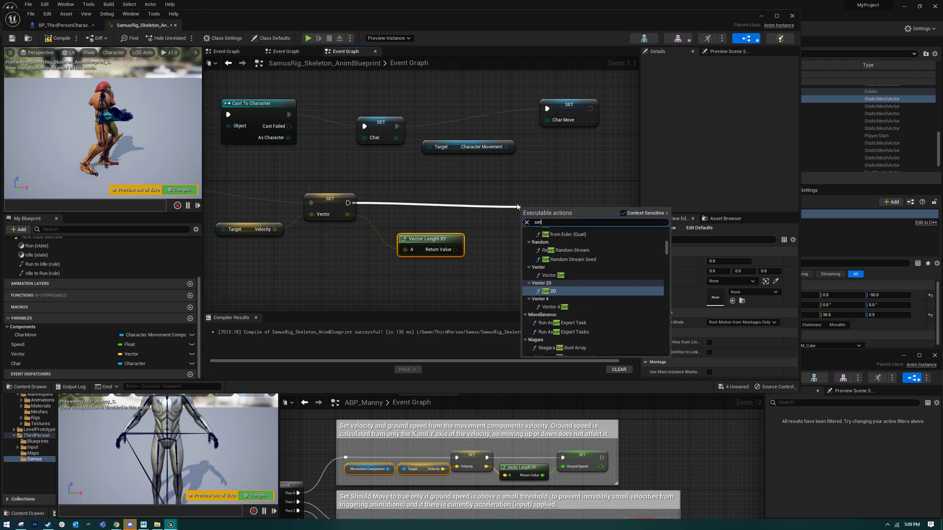
text( ground)
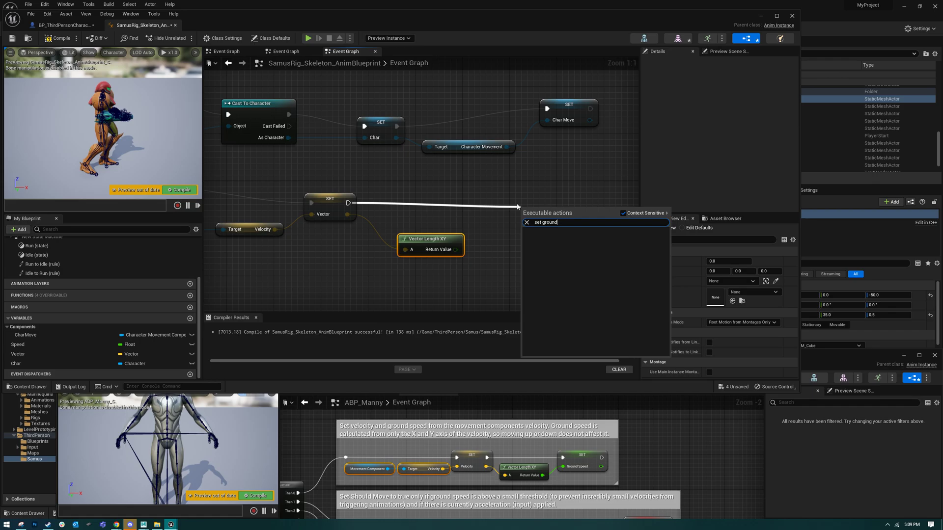
key(BackSpace)
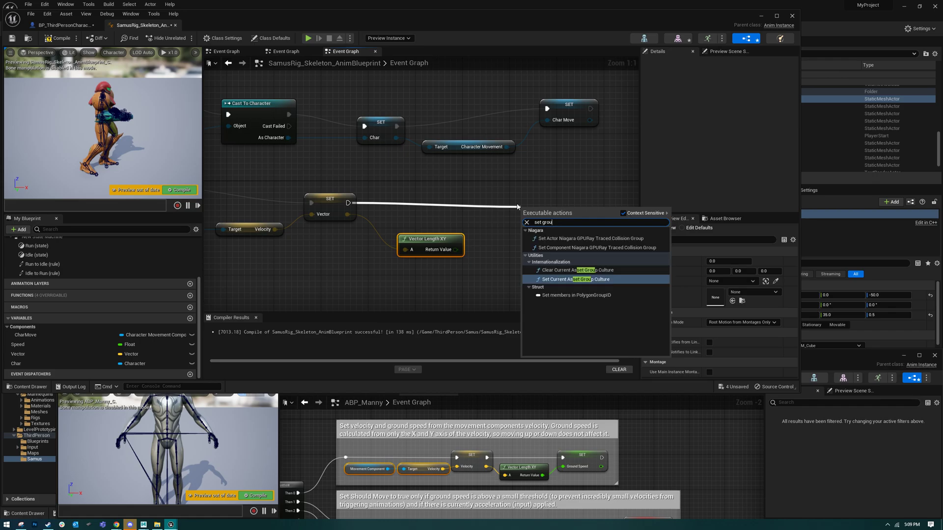
click(493, 230)
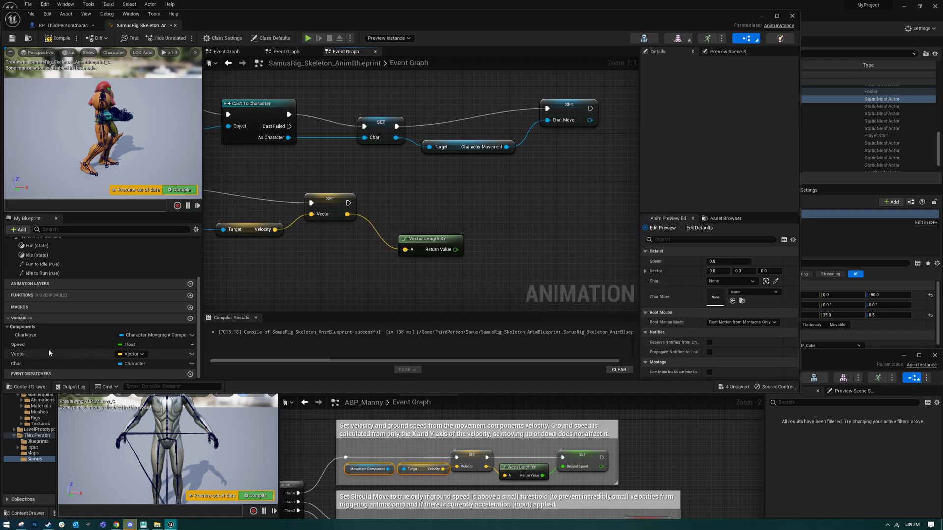
Step: Add a SET node for Speed, wire it to the Vector SET execution and Vector Length XY's Return Value, and delete the stray Speed getter
drag(33, 346, 393, 294)
click(525, 221)
drag(67, 346, 517, 213)
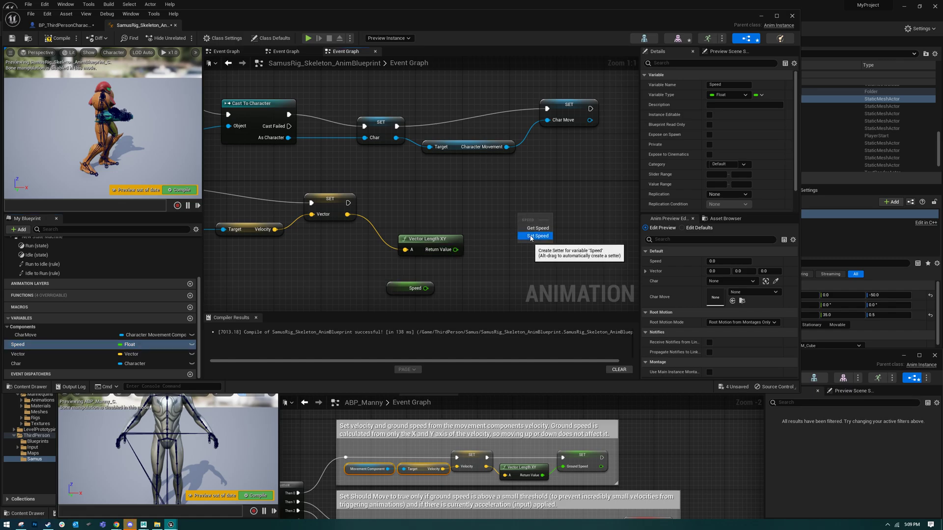
click(531, 236)
drag(533, 223, 503, 211)
drag(348, 203, 455, 249)
click(386, 295)
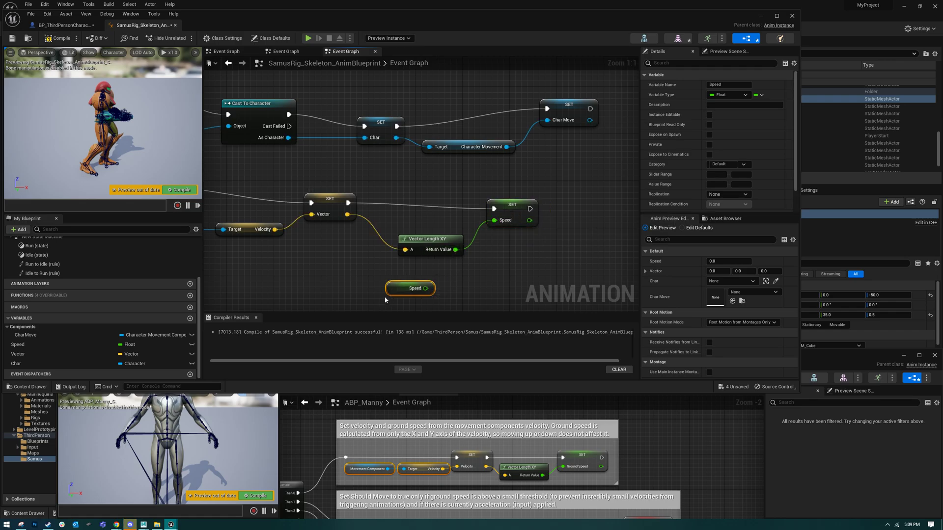
key(Delete)
Step: Compile the animation blueprint and check the Update Animation execution chain in the graph
right_drag(378, 295, 468, 281)
click(179, 193)
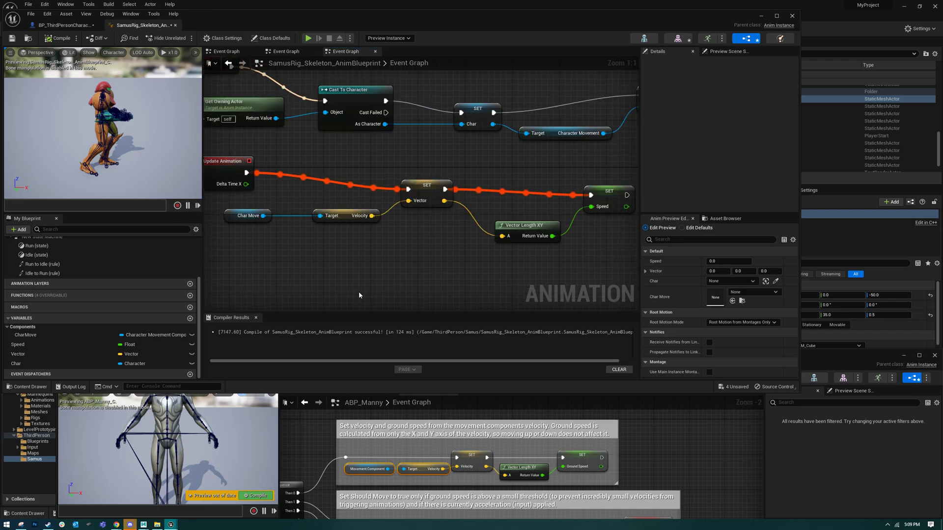
right_drag(371, 286, 407, 286)
scroll(430, 283, down, 1)
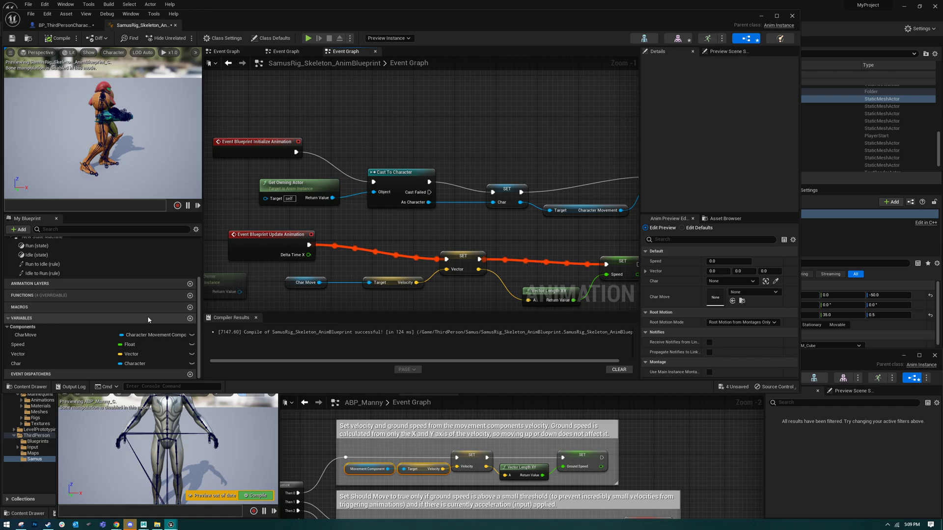
Step: Review the Initialize Animation and Update Animation node chains in the event graph, from Cast To Character through SET Speed
right_drag(508, 244, 450, 240)
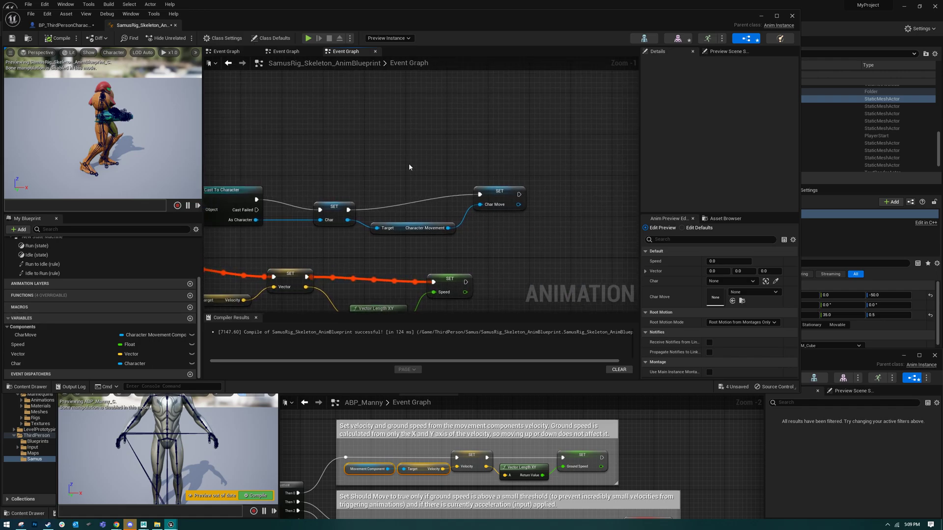
right_drag(423, 167, 564, 101)
right_drag(506, 118, 436, 126)
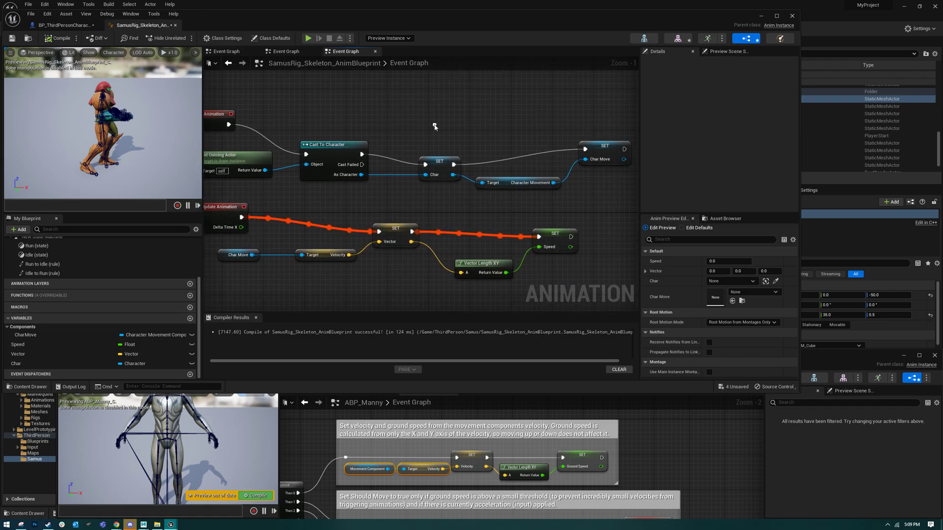
click(338, 147)
click(439, 170)
click(594, 146)
right_drag(193, 242, 274, 226)
drag(411, 246, 470, 227)
right_drag(480, 284, 385, 285)
click(540, 220)
right_drag(540, 231, 607, 229)
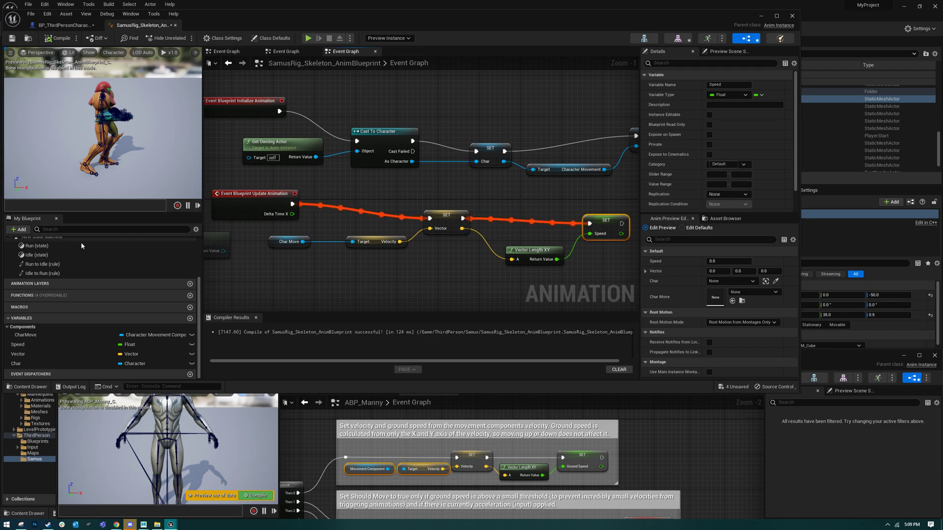
Step: Inspect the Idle and Run states in the AnimGraph's New State Machine and open the Run state
scroll(91, 277, up, 3)
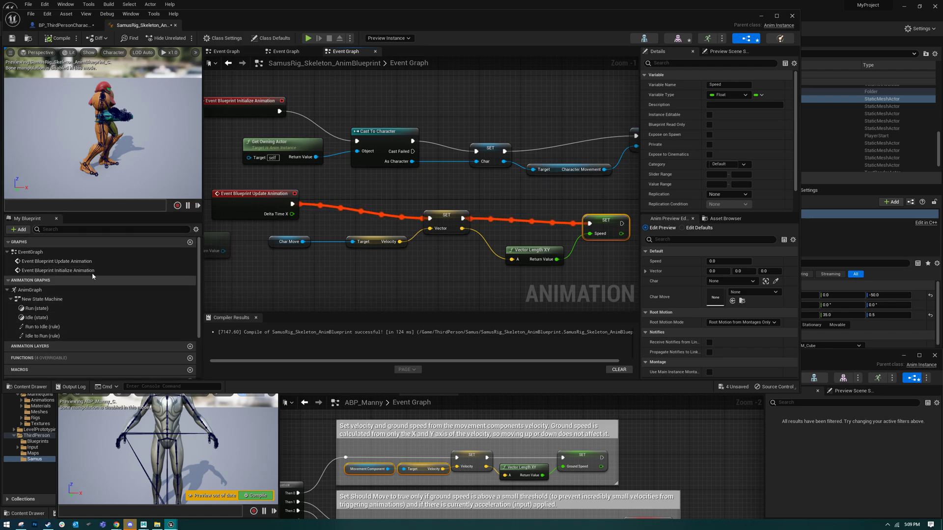
double_click(69, 290)
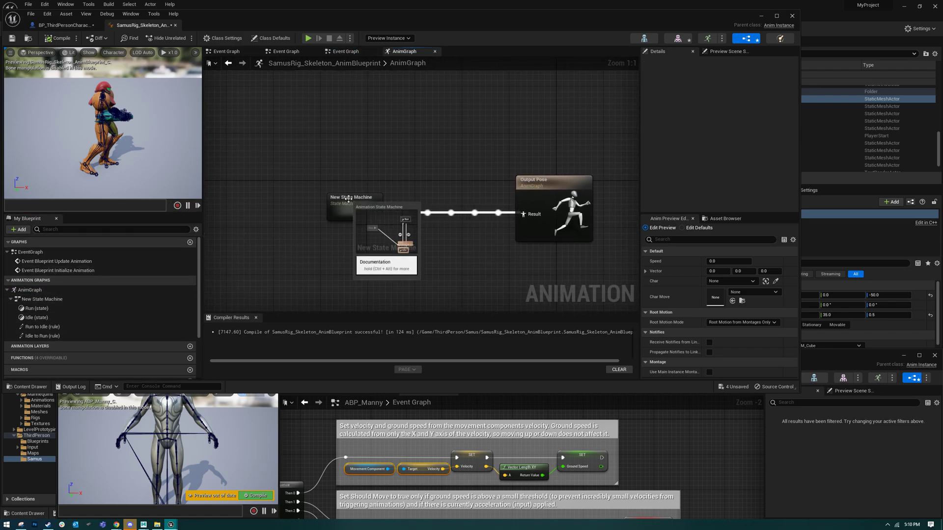
double_click(370, 195)
click(464, 234)
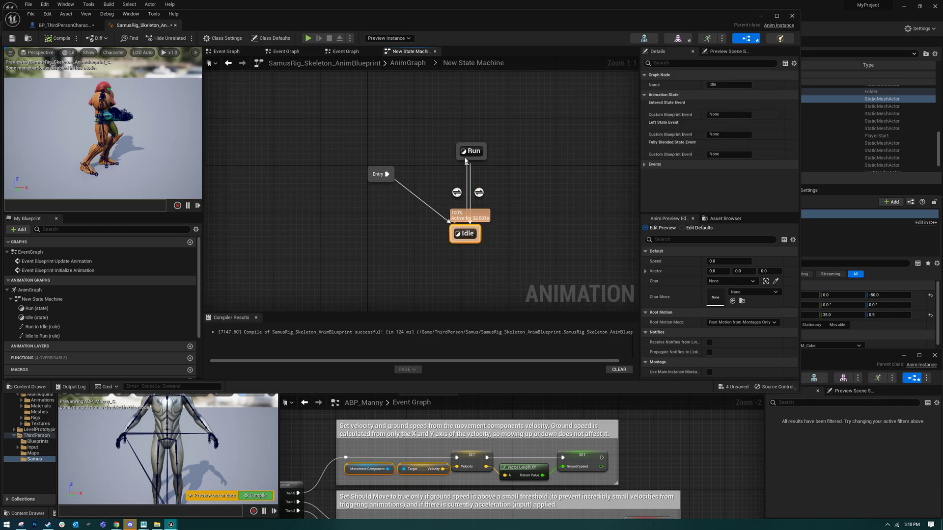
drag(475, 148, 463, 118)
double_click(459, 122)
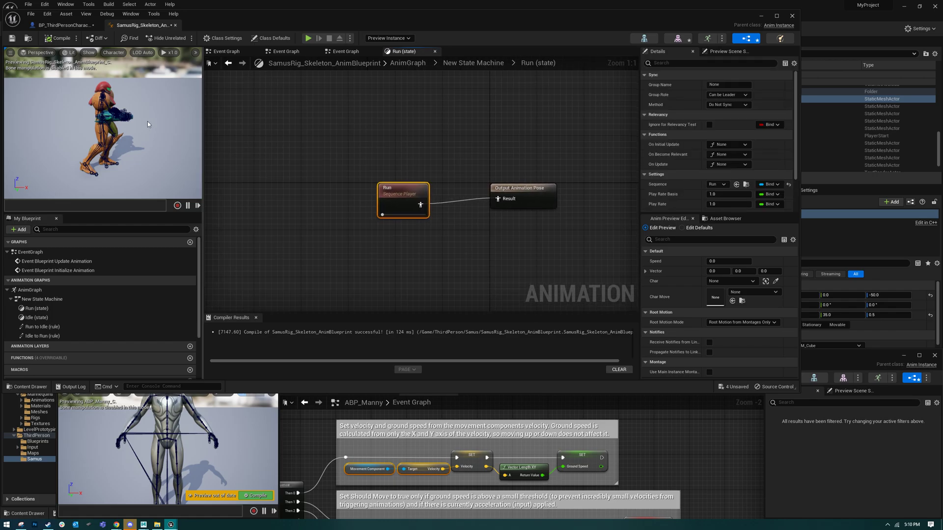
Step: Save the Samus animation blueprint, and compile and save BP_ThirdPersonCharacter
click(10, 40)
drag(237, 21, 363, 414)
right_drag(395, 254, 407, 275)
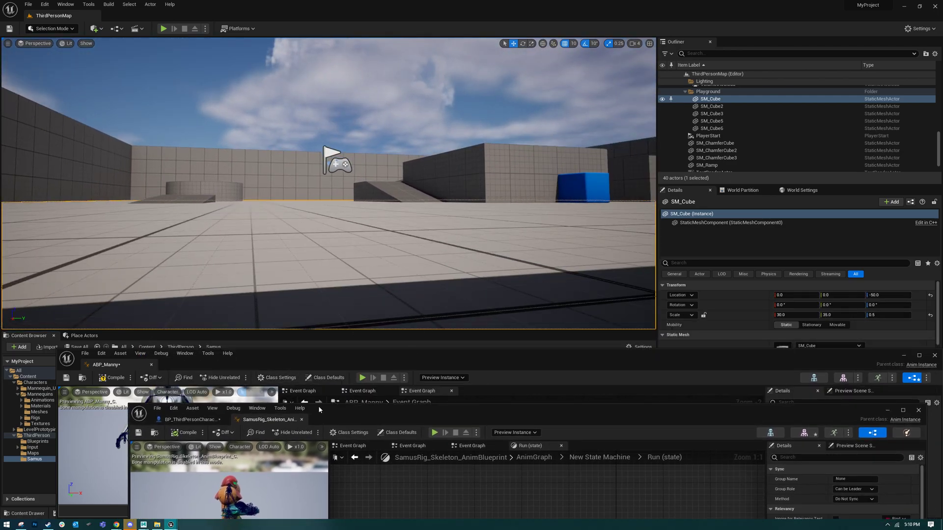
drag(432, 413, 351, 72)
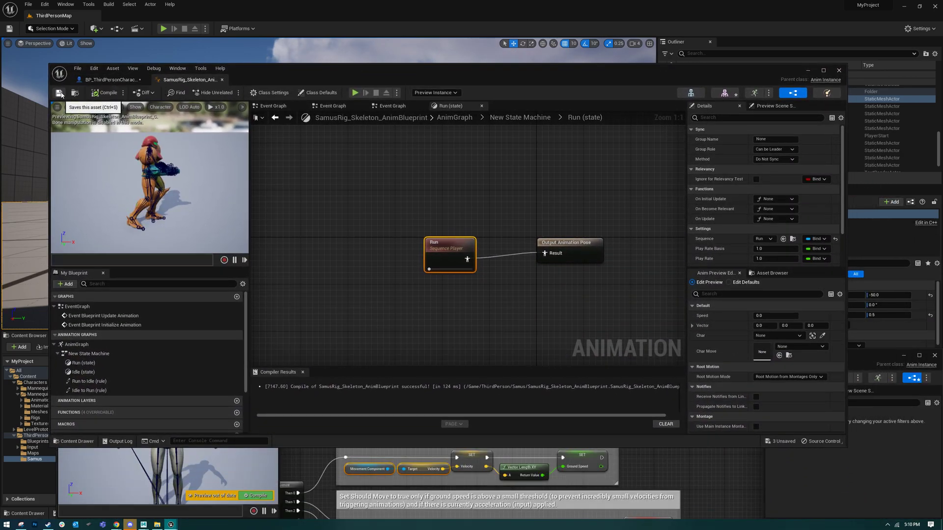
click(110, 81)
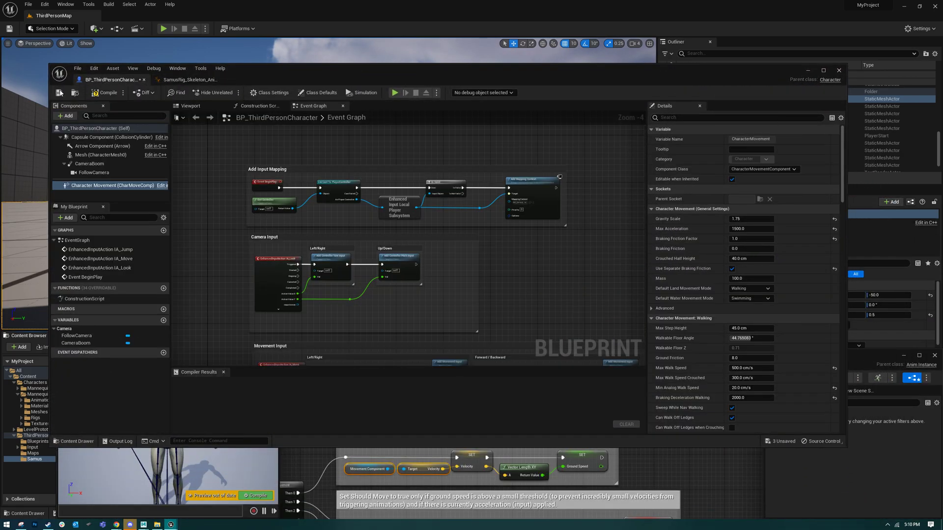
click(105, 92)
Step: Scale the Samus mesh in BP_ThirdPersonCharacter to 3 on the X, Y and Z axes
click(193, 106)
right_drag(493, 255, 447, 246)
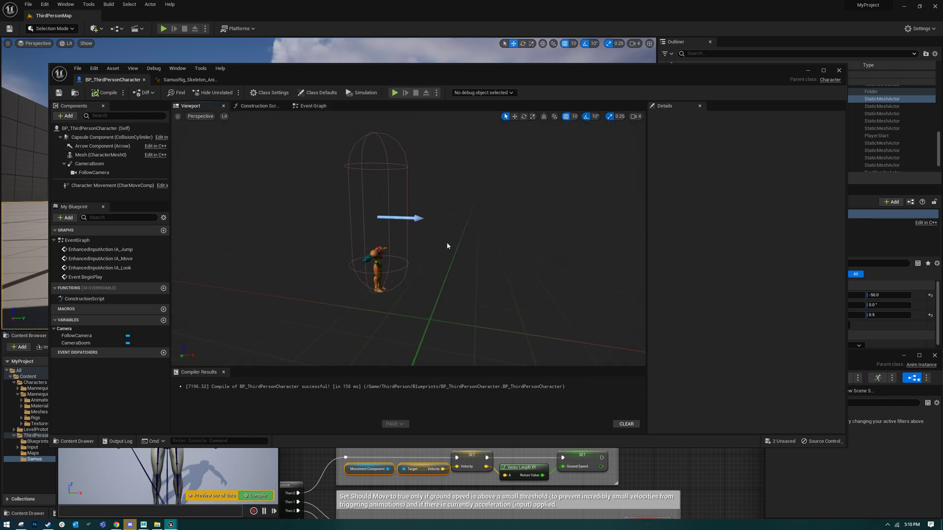
click(377, 247)
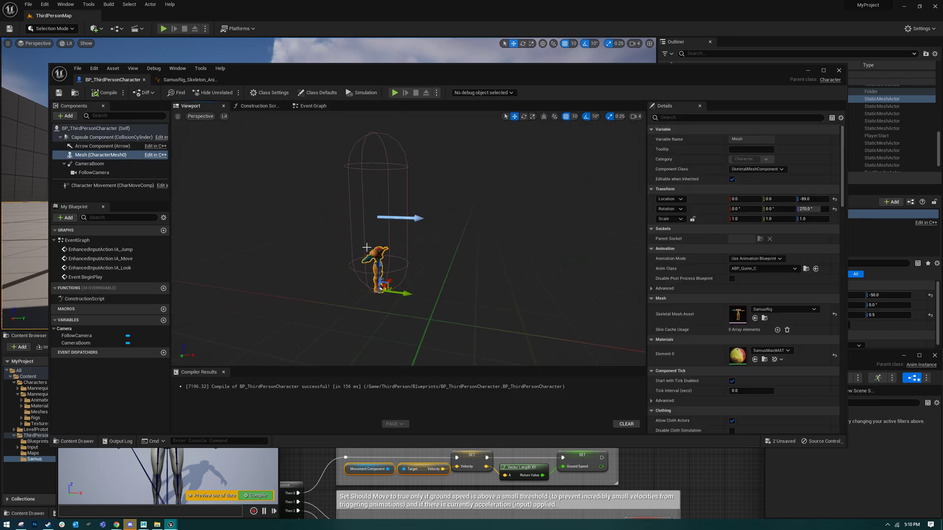
click(730, 219)
text(3)
key(Tab)
text(3)
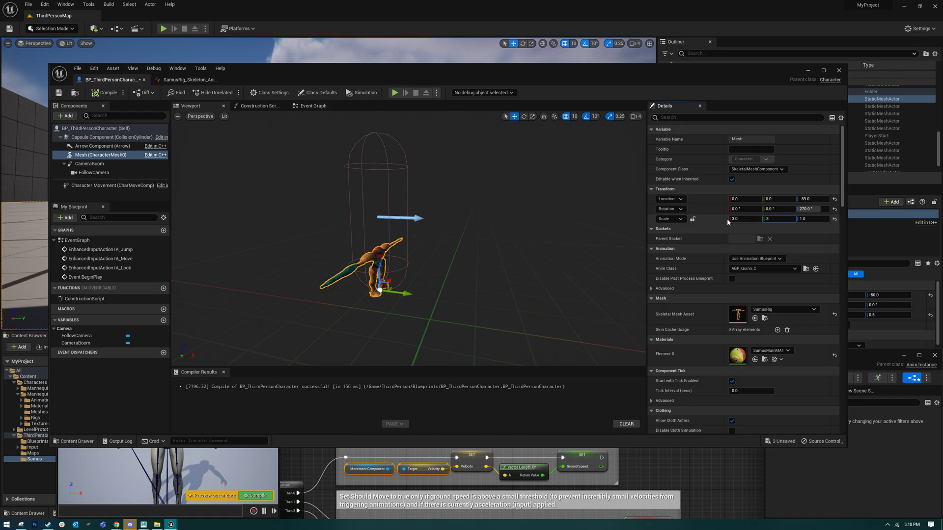
key(Tab)
text(3)
key(Return)
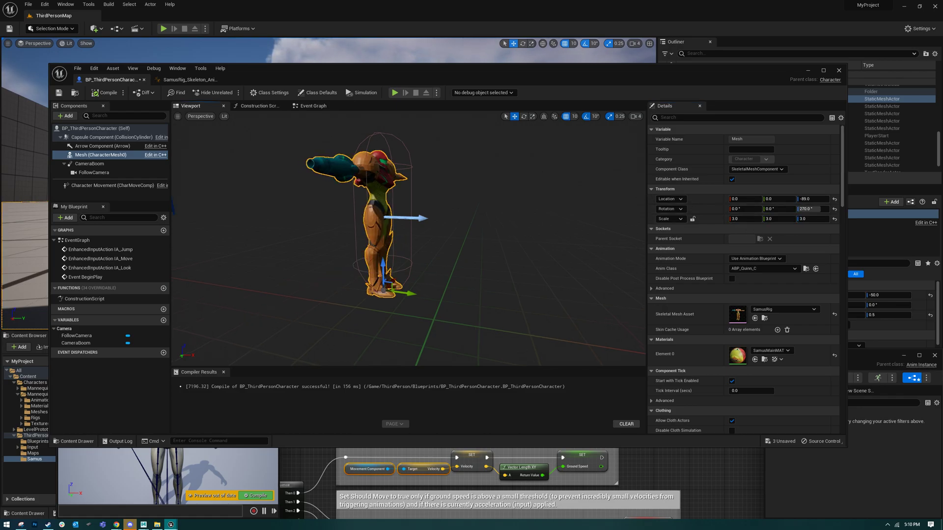
Step: Try 90 degrees for the mesh's Z rotation and settle on -90 degrees
click(813, 209)
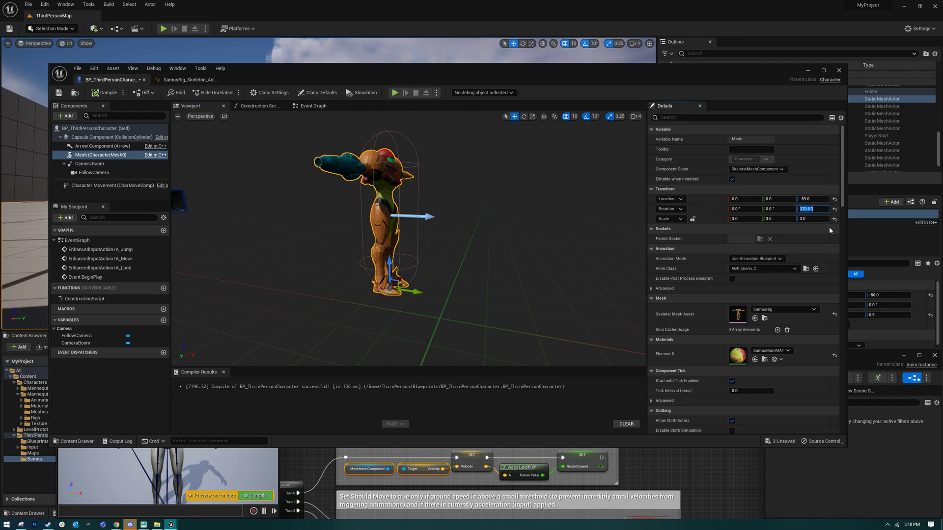
text(90)
key(Return)
text(-)
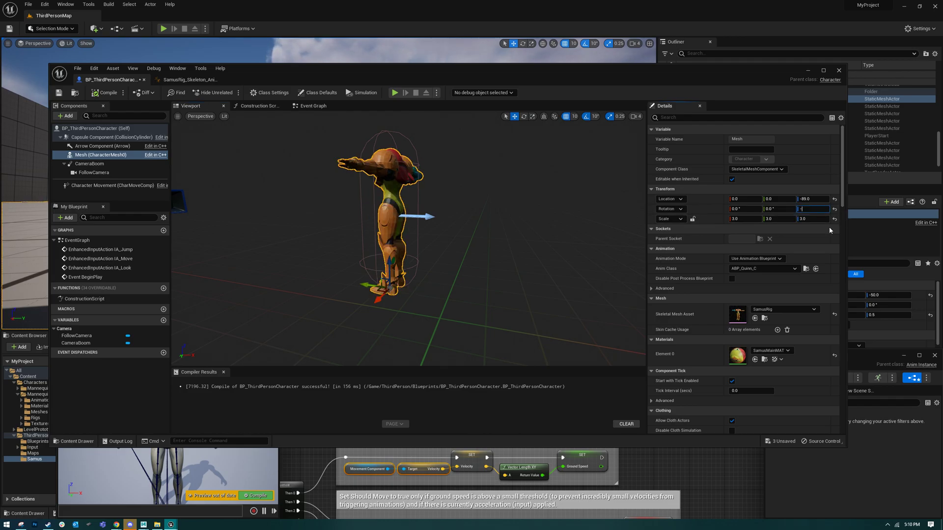
text(90)
key(Return)
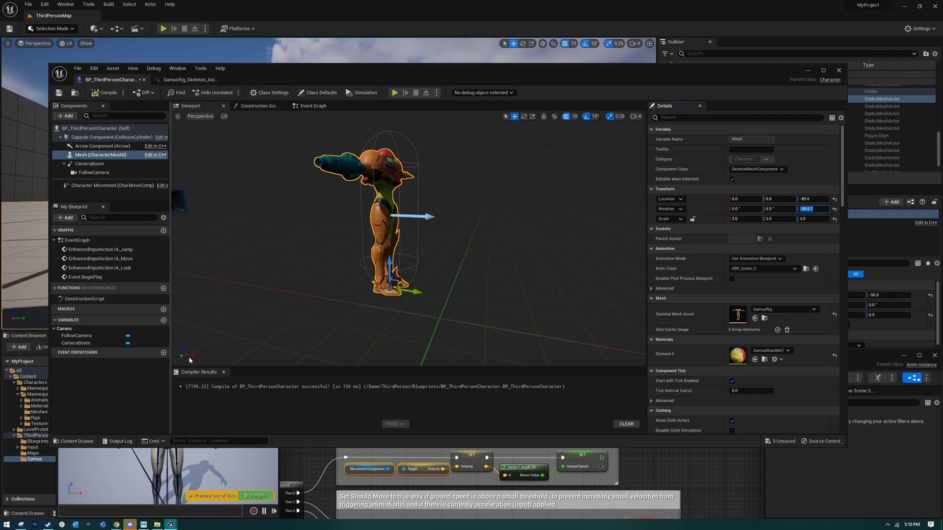
Step: Set the Samus mesh's Z location to -90
click(822, 200)
text(0)
key(Return)
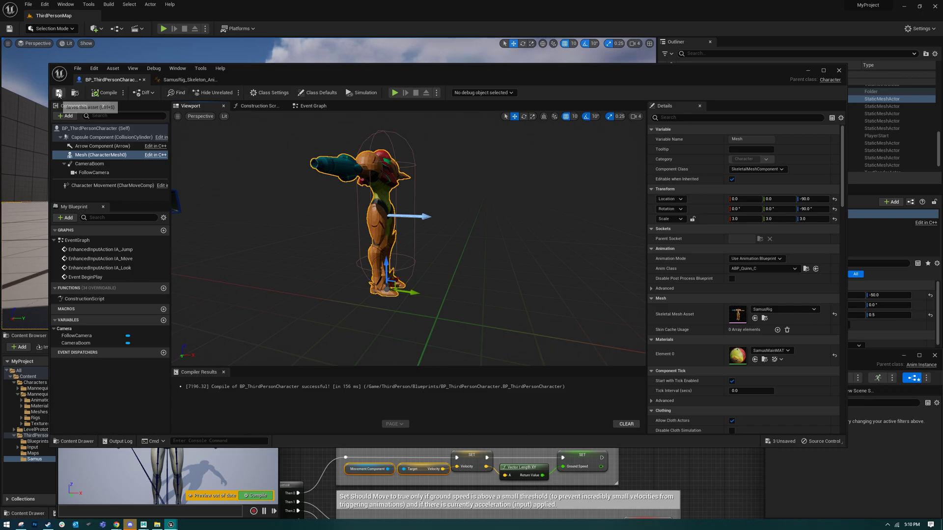
Step: Play-test ThirdPersonMap to check the scaled Samus character in the level
drag(329, 71, 364, 430)
click(162, 29)
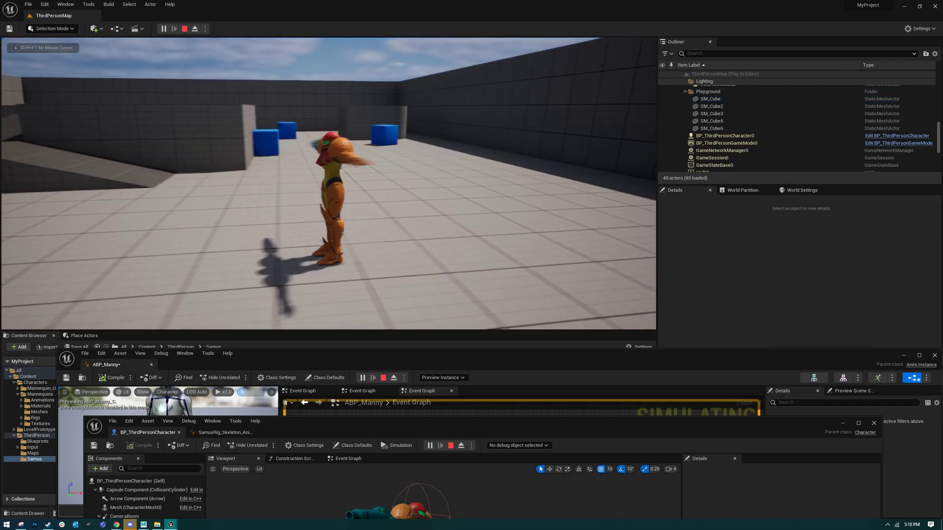
key(Escape)
Step: Assign SamusRig_Skeleton_AnimBlueprint as the mesh's Anim Class, and compile and save BP_ThirdPersonCharacter
drag(537, 422, 479, 95)
click(73, 181)
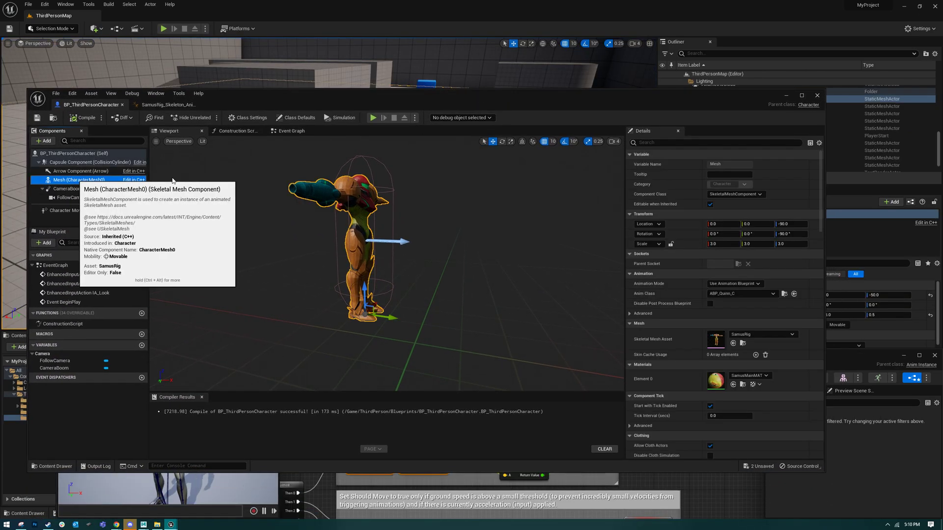
click(747, 294)
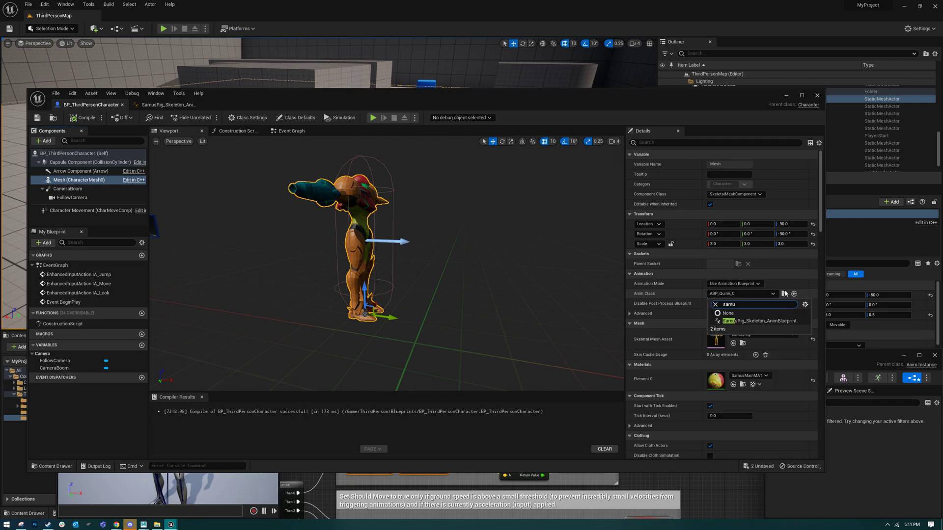
click(758, 322)
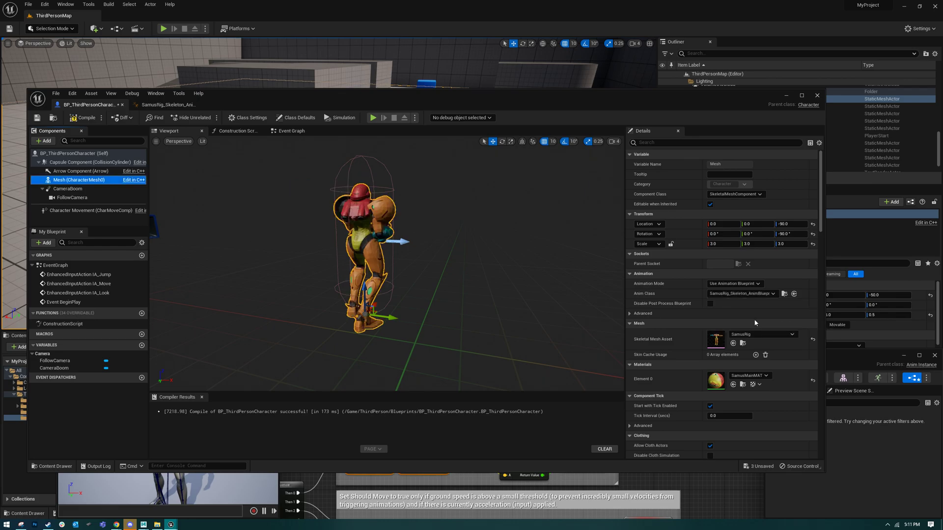
right_drag(475, 270, 506, 270)
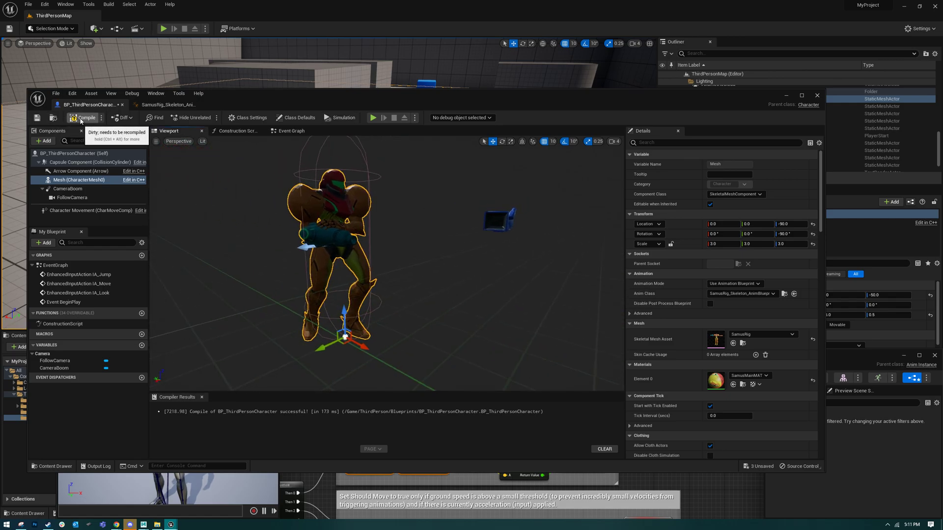
click(38, 119)
Step: Play-test the level, running Samus in several directions to check the idle and run animations
drag(347, 97, 543, 394)
click(164, 28)
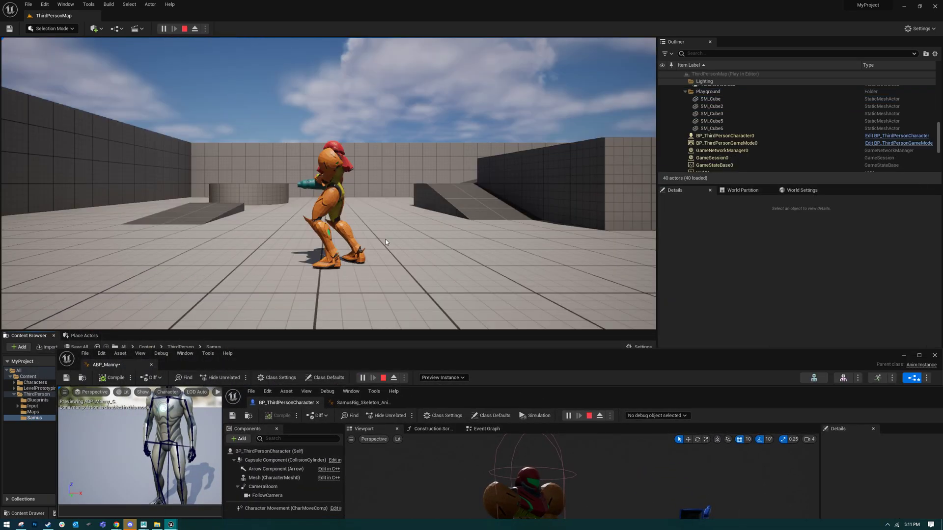
click(398, 240)
key(w)
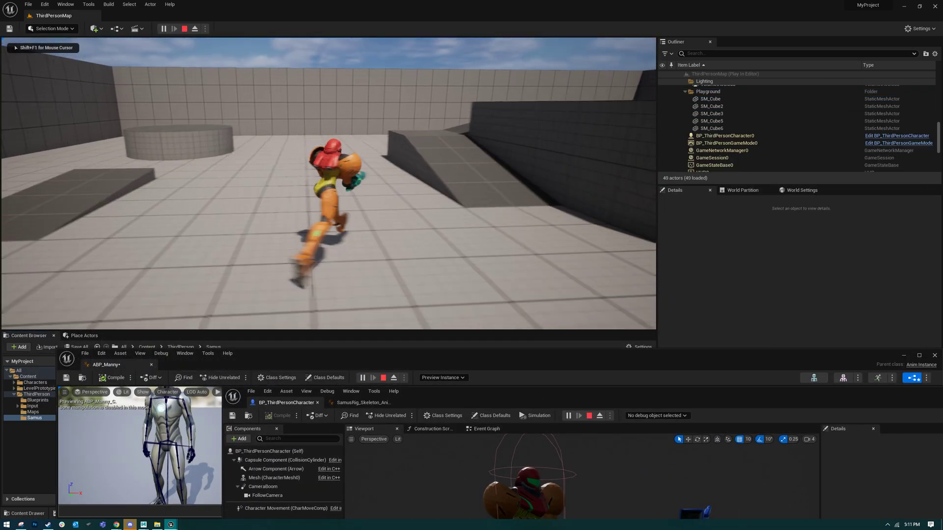
key(s)
key(d)
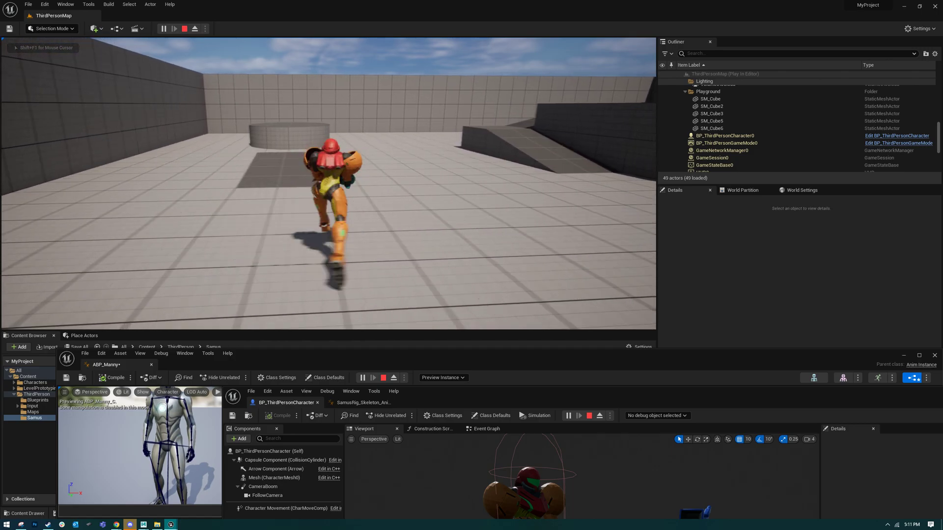
key(w)
key(a)
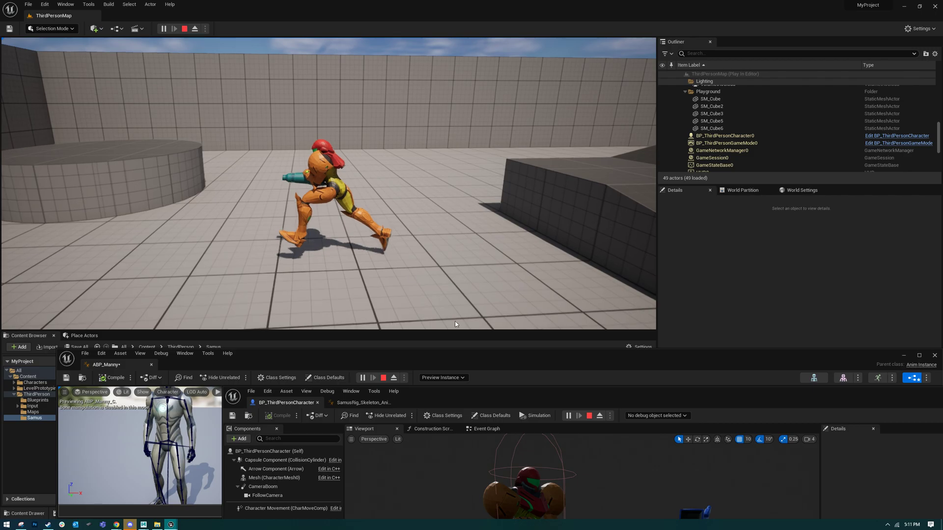
key(Escape)
Step: Set the Samus mesh's Z rotation to 0 degrees and save BP_ThirdPersonCharacter
drag(550, 398, 436, 101)
right_drag(426, 266, 257, 383)
key(a)
click(386, 191)
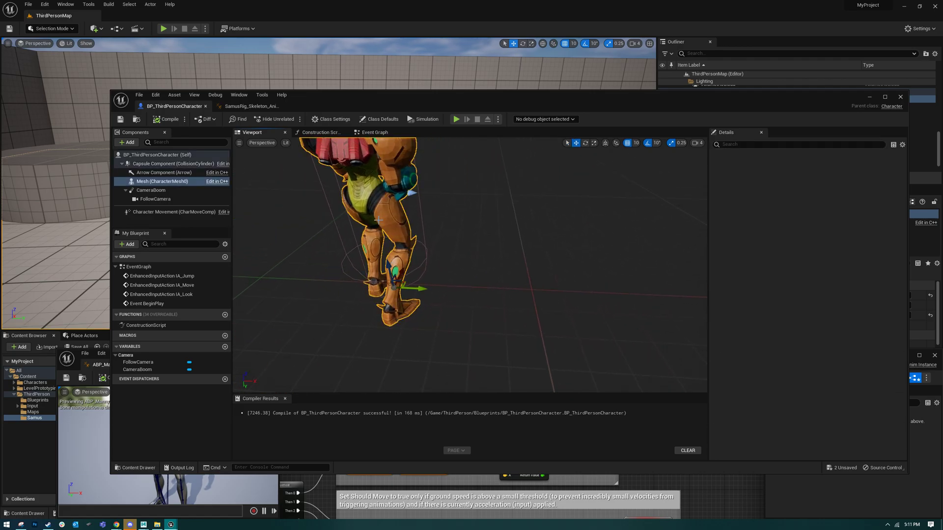
click(881, 236)
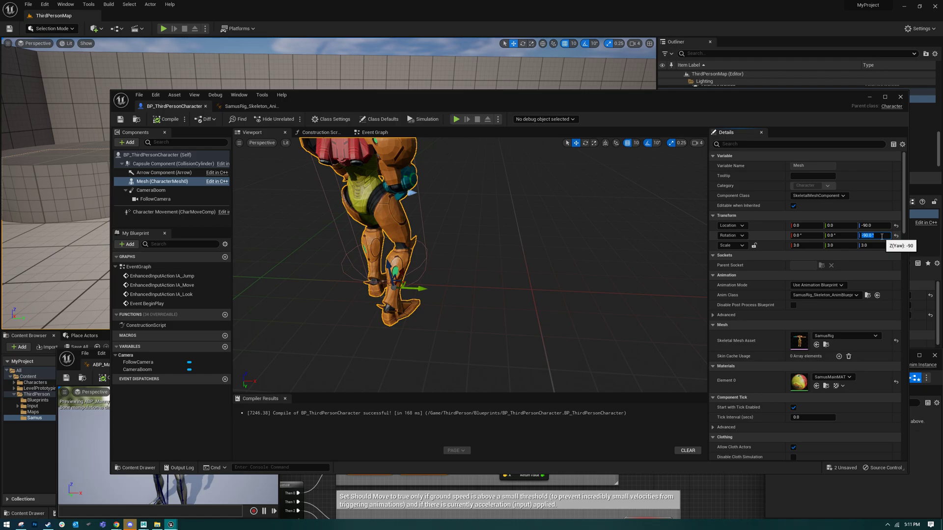
text(0)
key(Return)
click(120, 119)
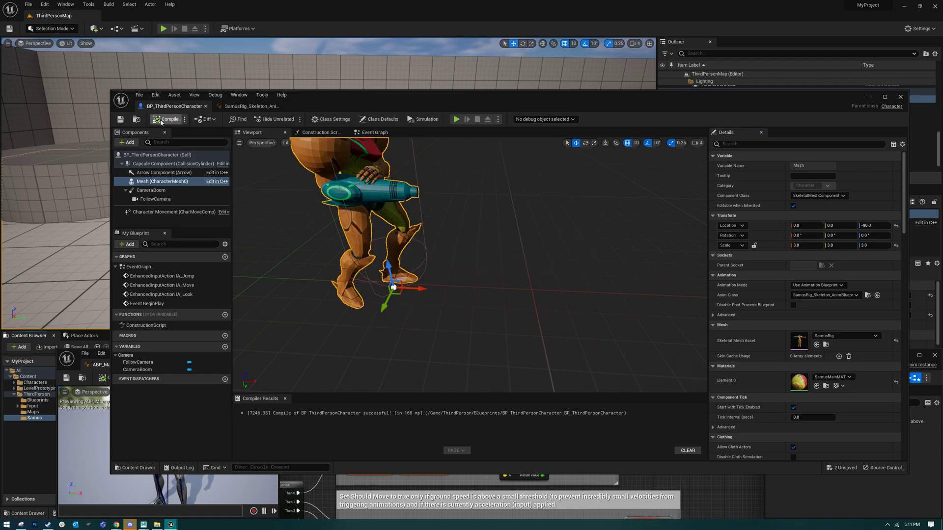
Step: Play-test the level again, running Samus forward, backward and sideways to check her facing direction
drag(370, 102, 393, 395)
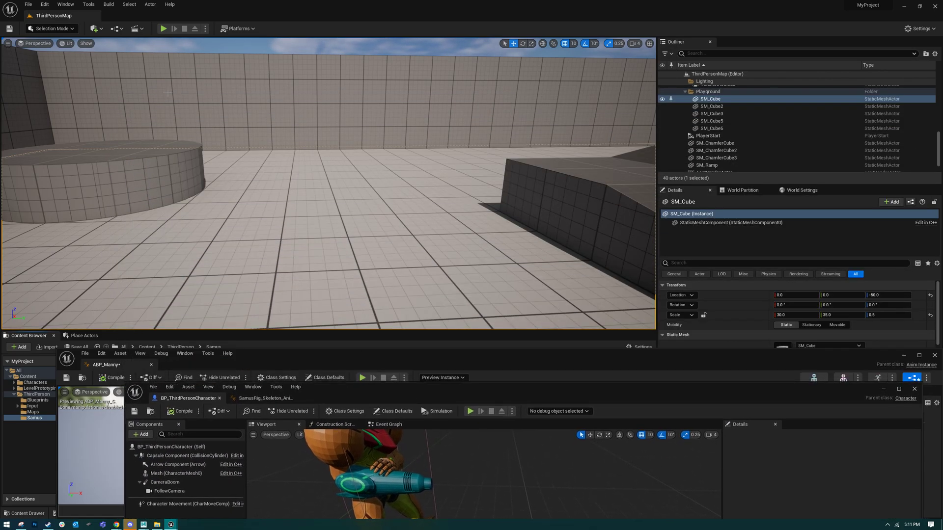
click(163, 29)
key(w)
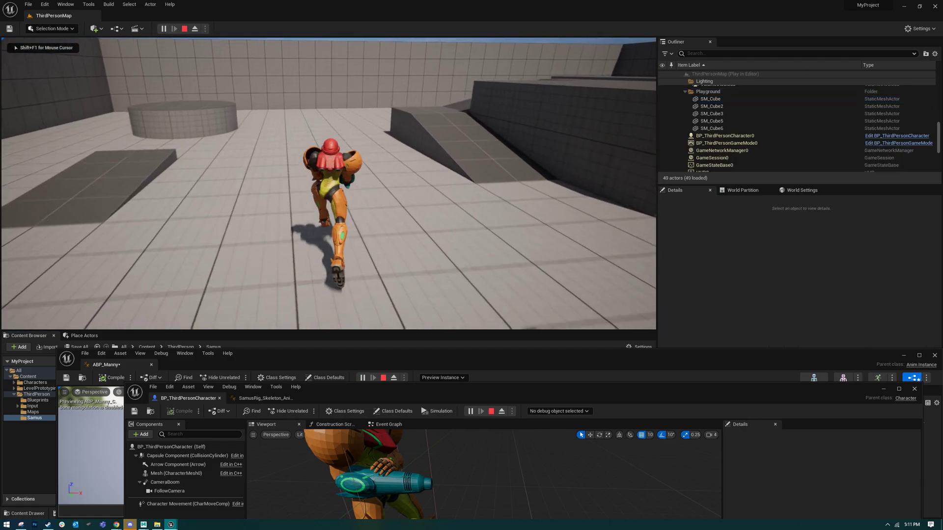
key(d)
key(s)
key(d)
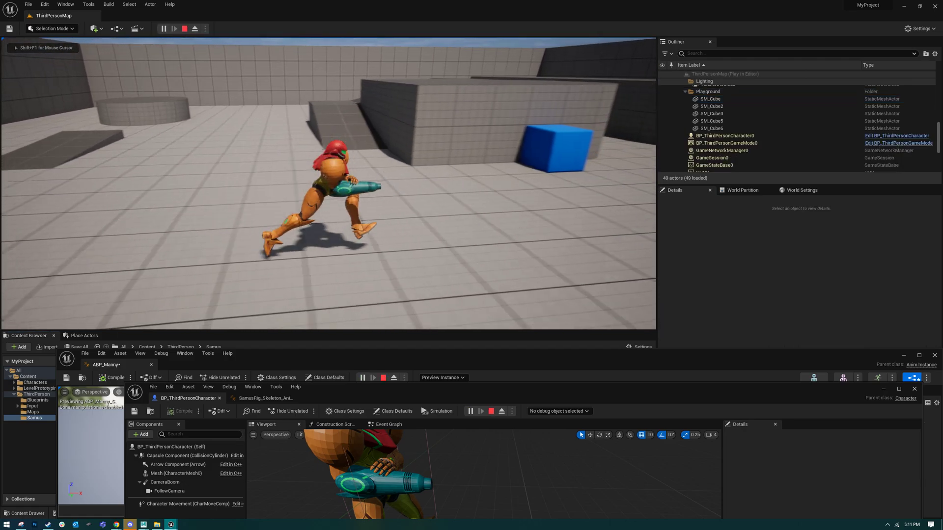
key(w)
key(a)
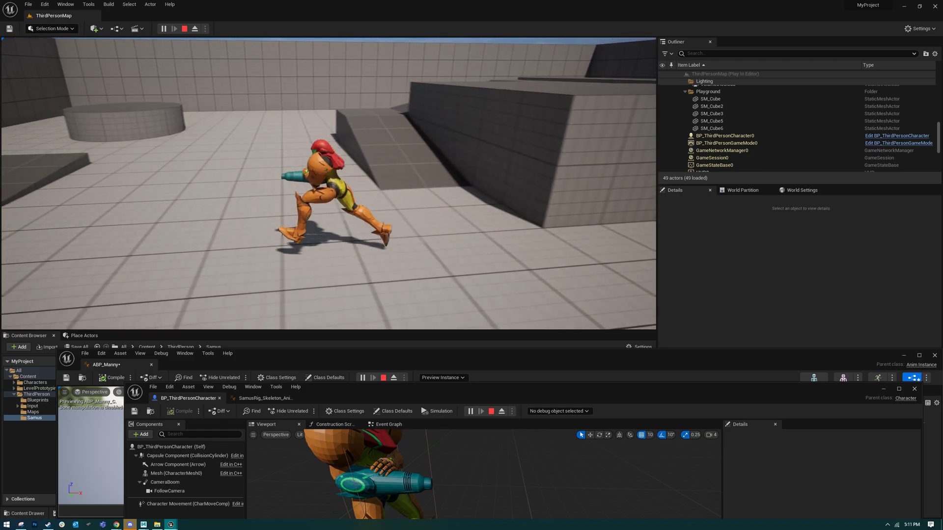
key(a)
key(s)
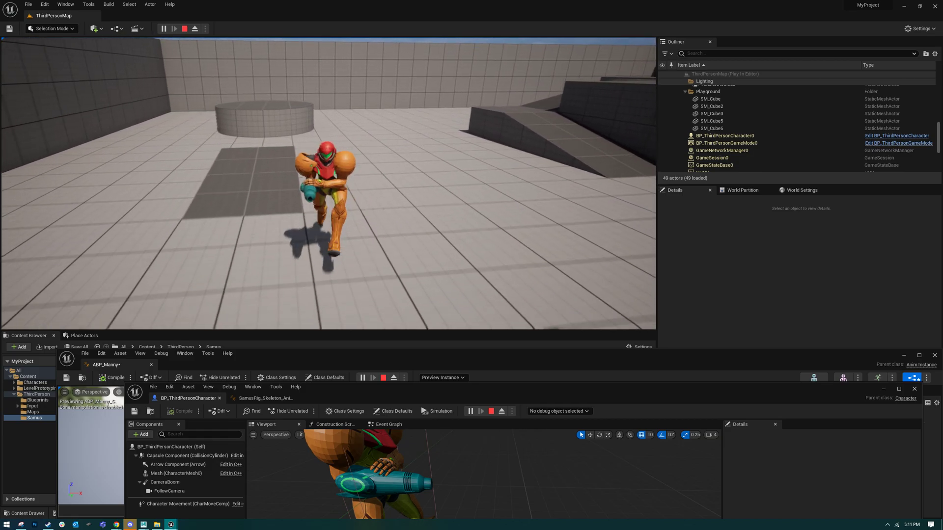
Step: Run Samus around the level's ramp, raised blocks and open floor, pausing between runs to check the transitions between running and idle
key(d)
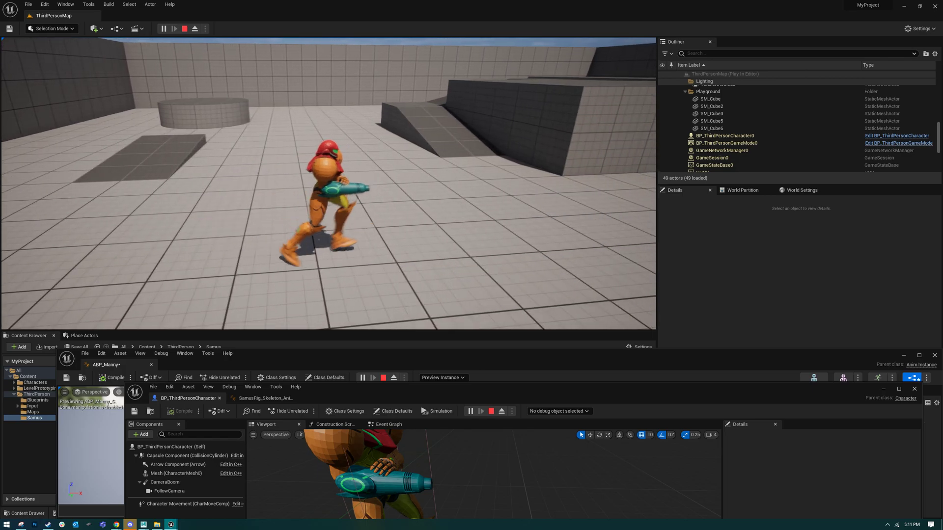
key(d)
key(w)
key(w)
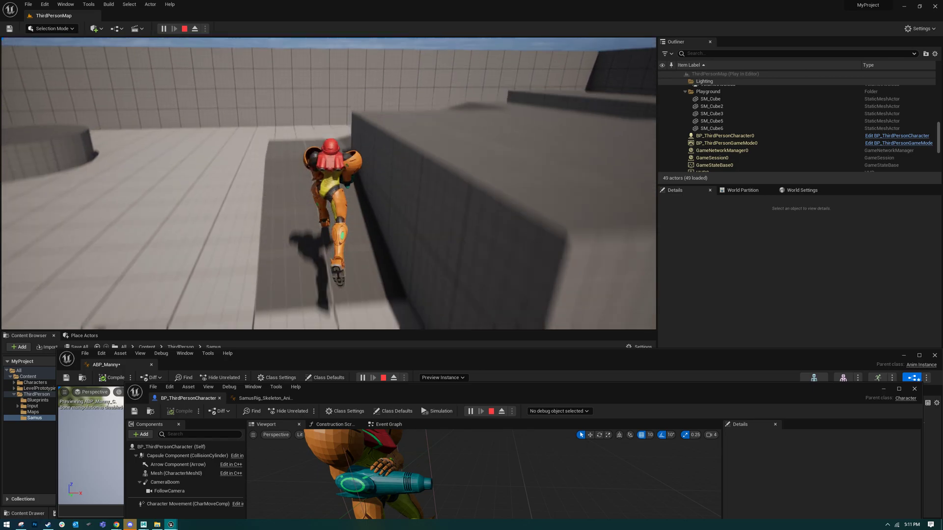
key(d)
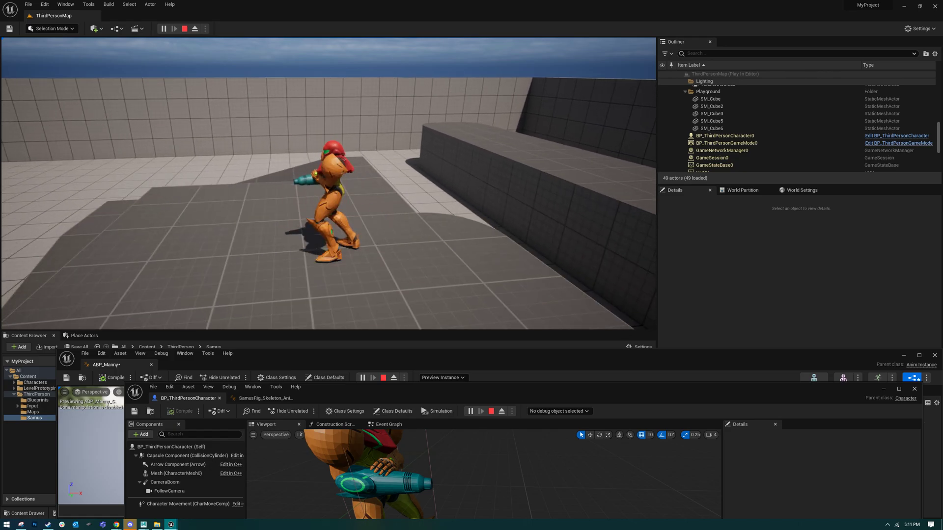
key(s)
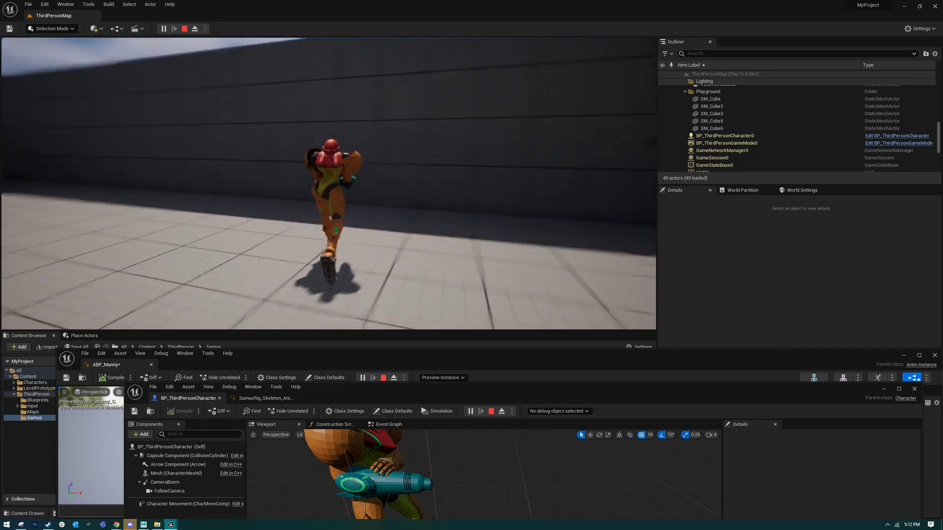
key(s)
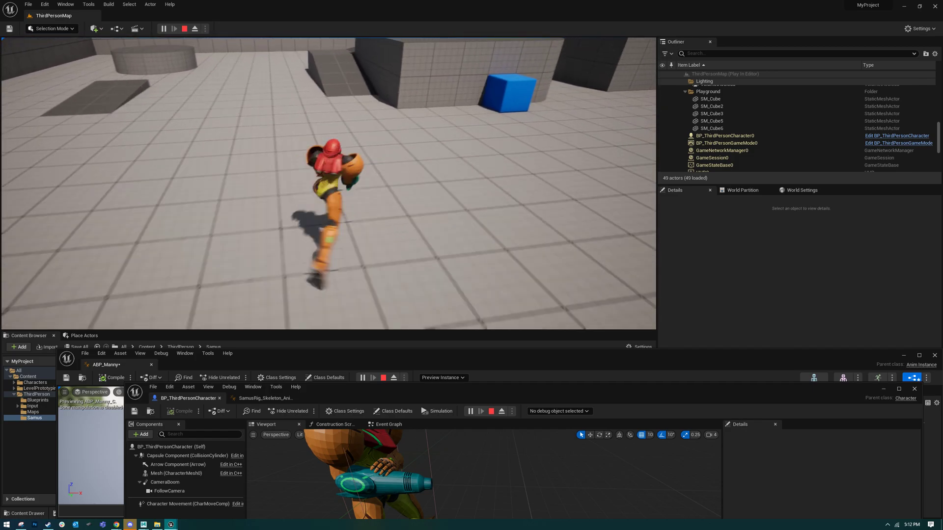
key(w)
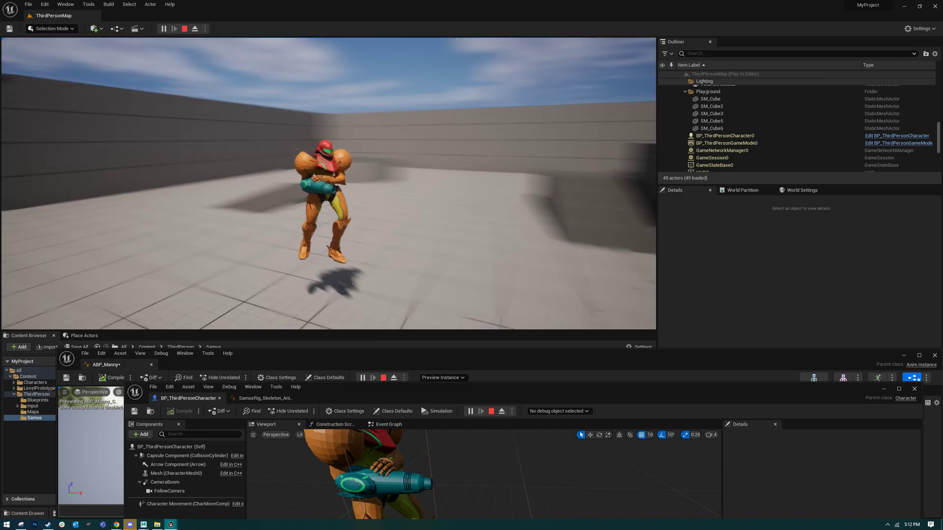
key(w)
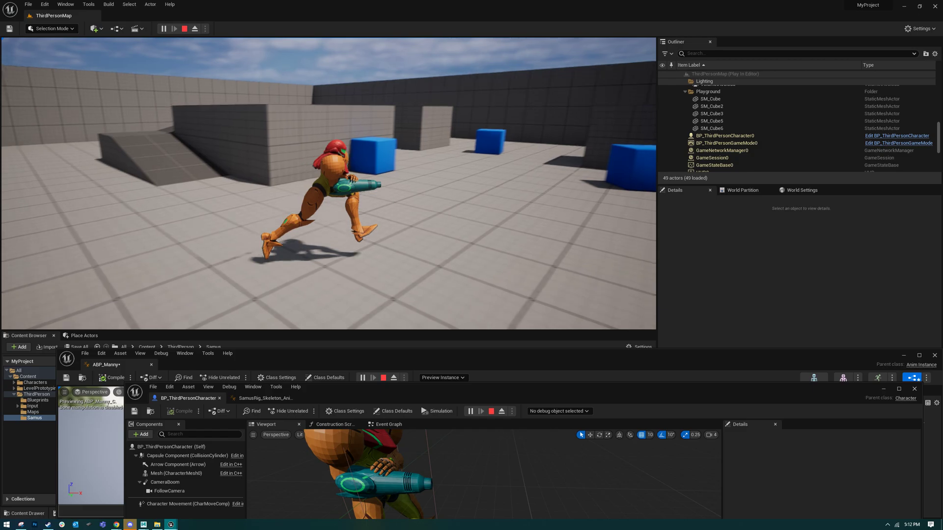
key(a)
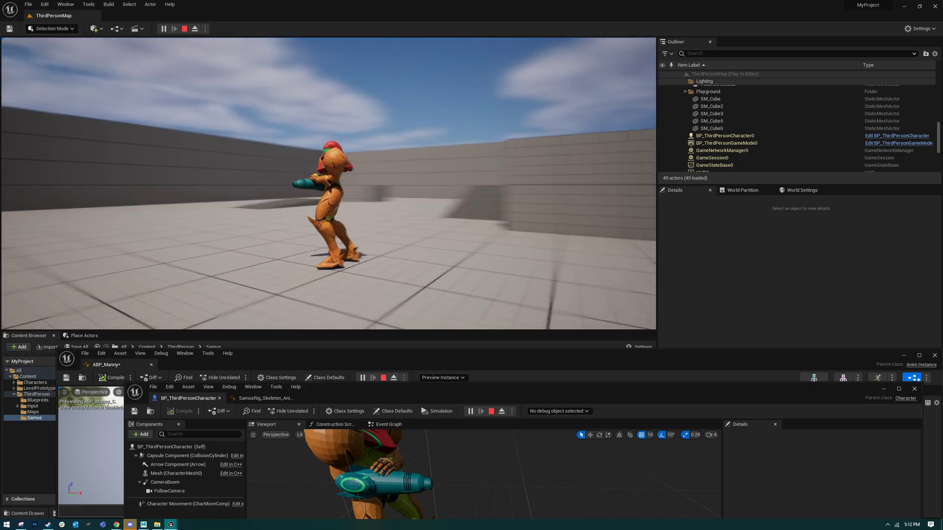
key(w)
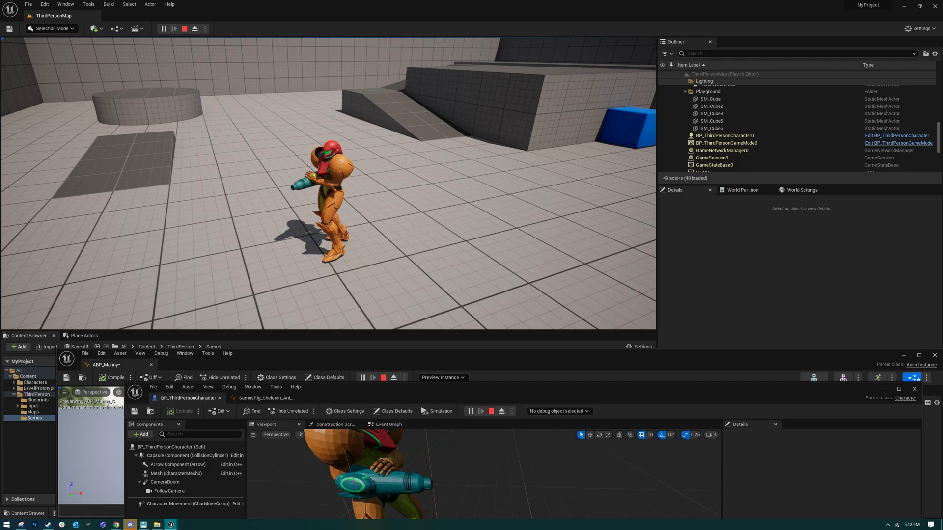
key(a)
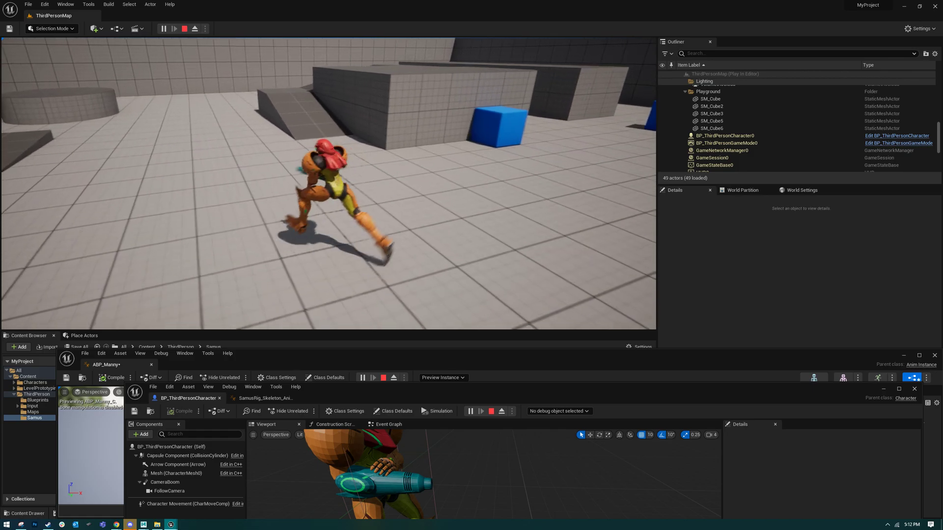